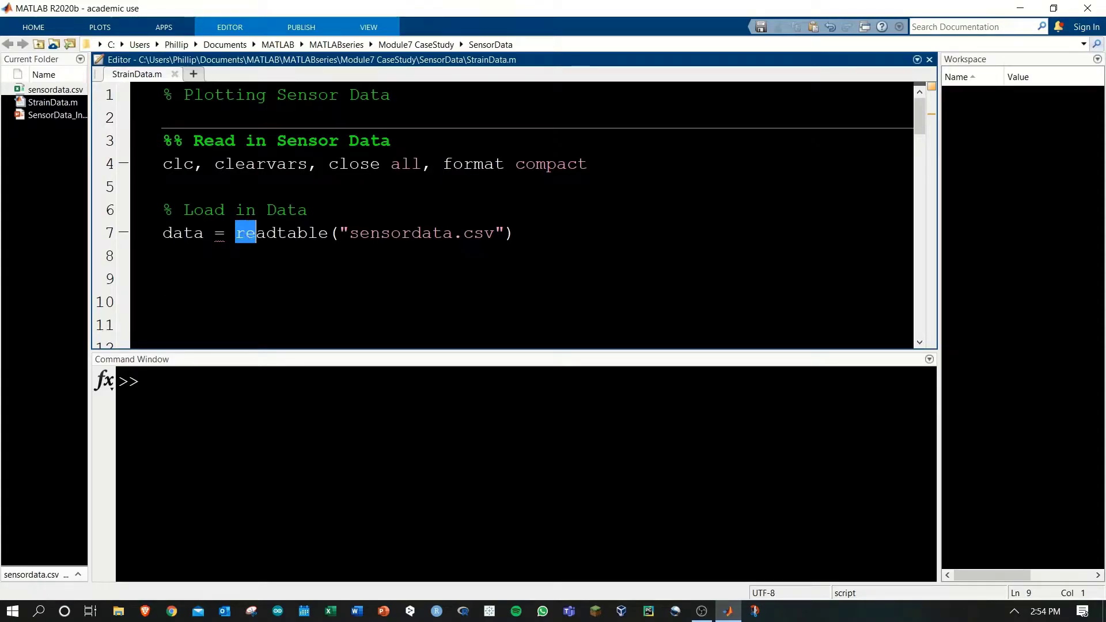
- Point out readtable, the sensordata.csv name and the data variable, and locate the file in the folder
click(330, 233)
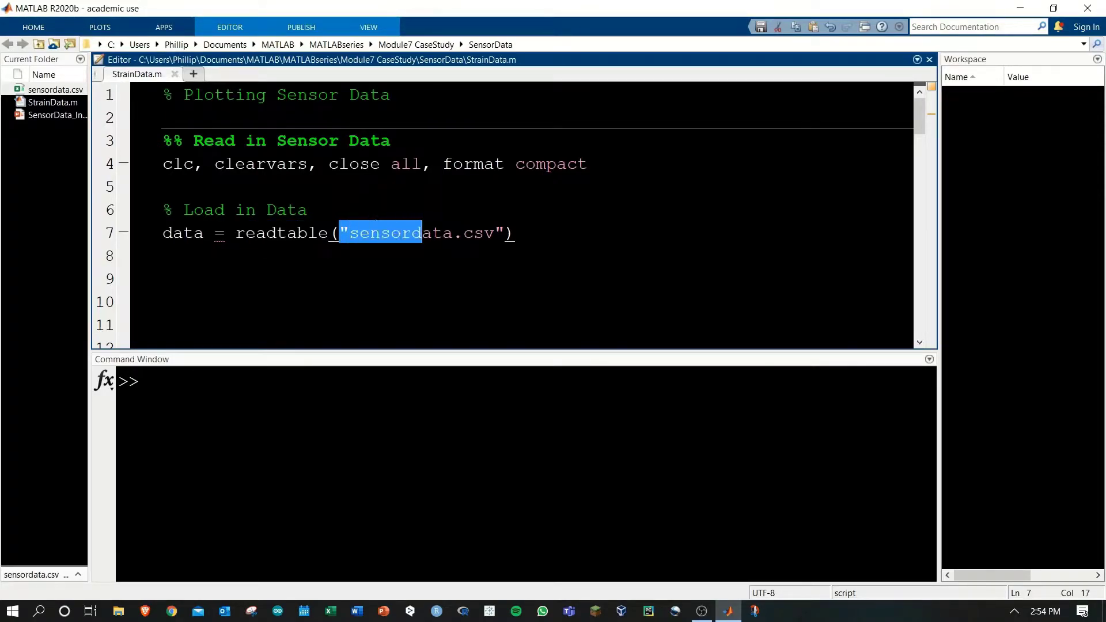
click(346, 256)
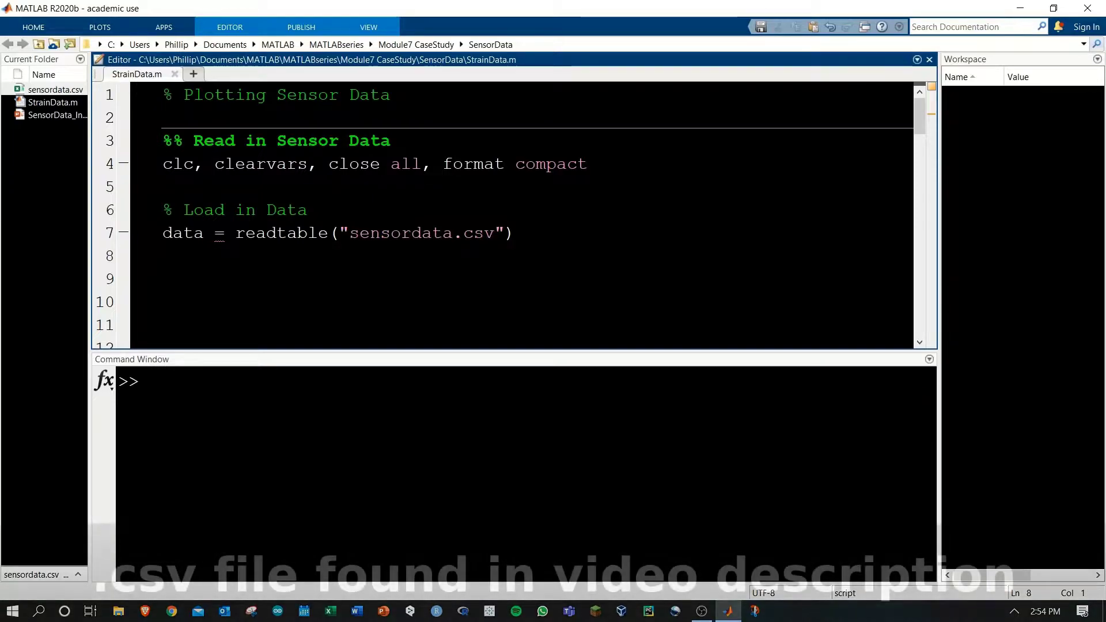
drag(204, 232, 163, 232)
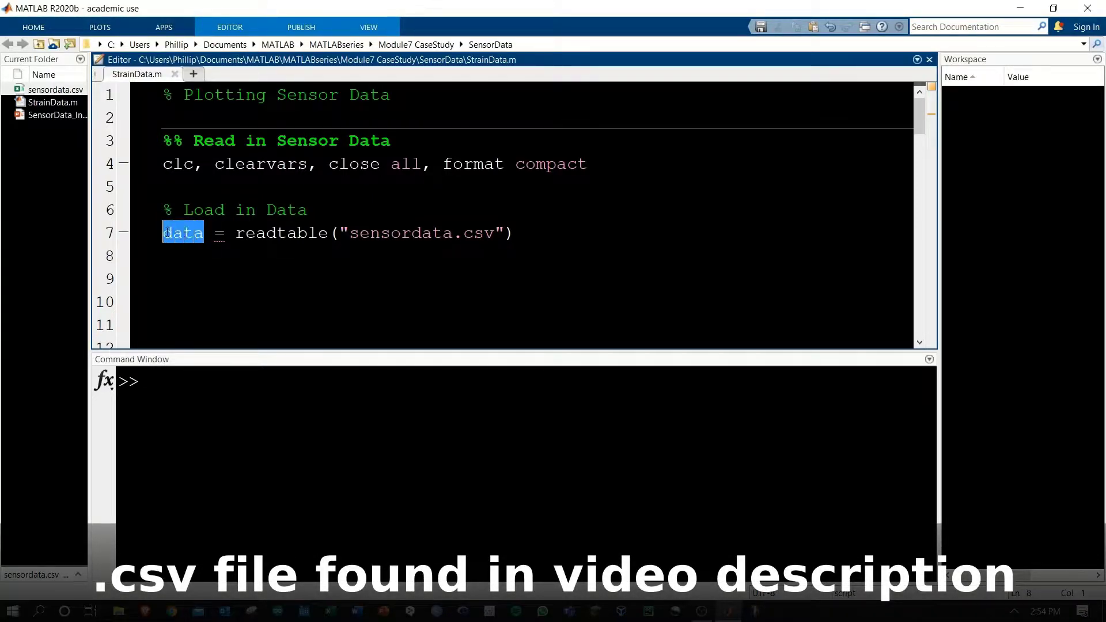
click(164, 257)
click(29, 139)
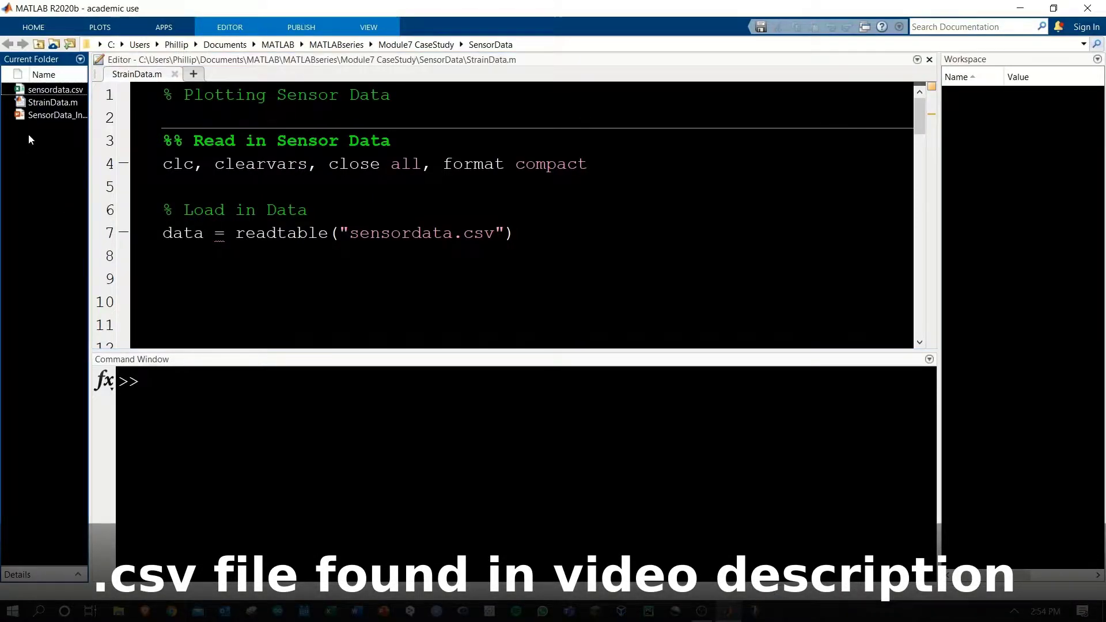
click(37, 90)
click(35, 103)
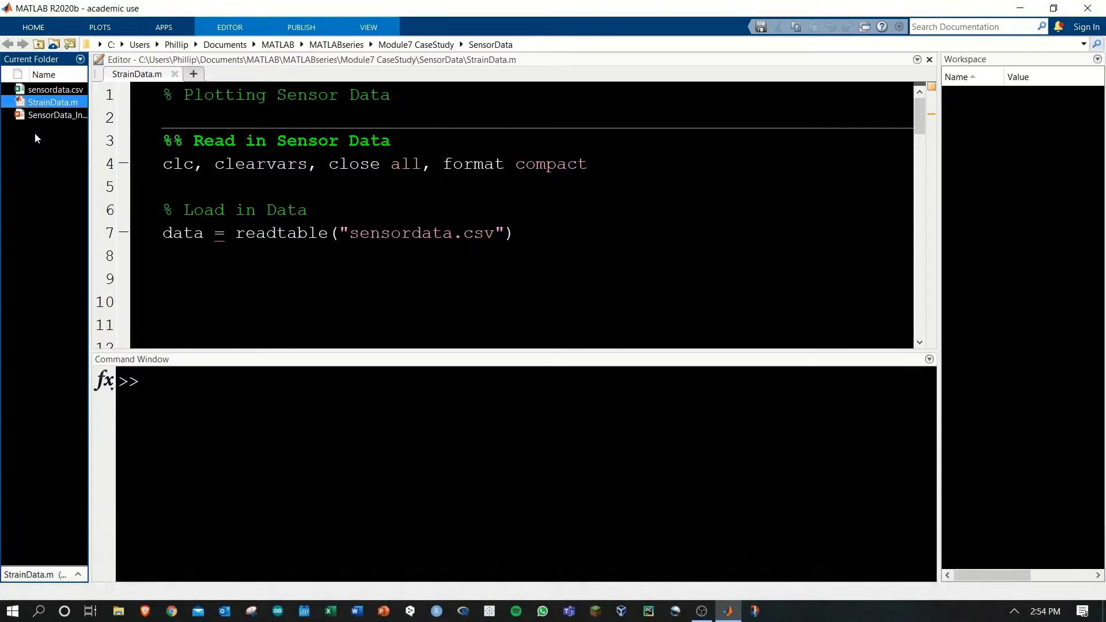
click(36, 91)
click(37, 175)
drag(343, 232, 510, 232)
click(37, 122)
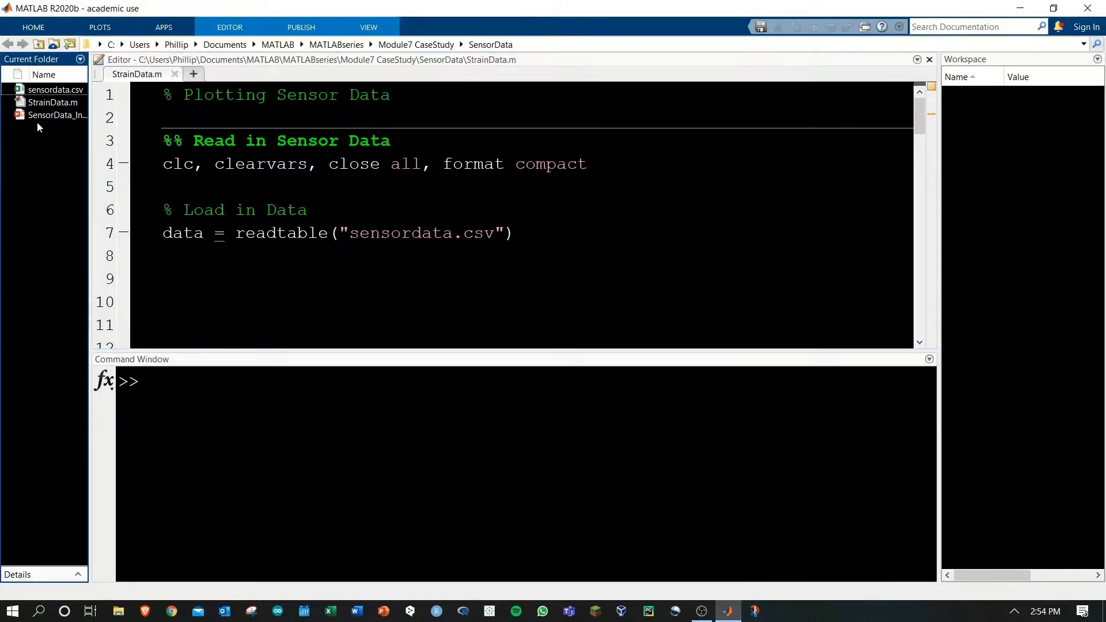
- Open sensordata.csv to inspect its x, y and sensor columns, then close the preview
double_click(35, 91)
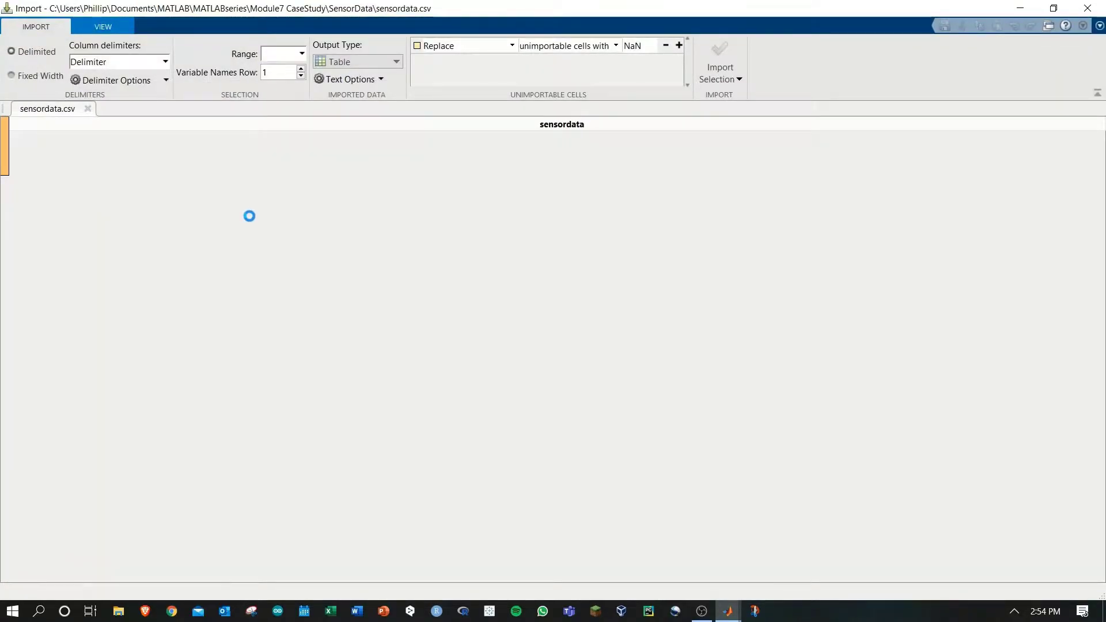
click(77, 213)
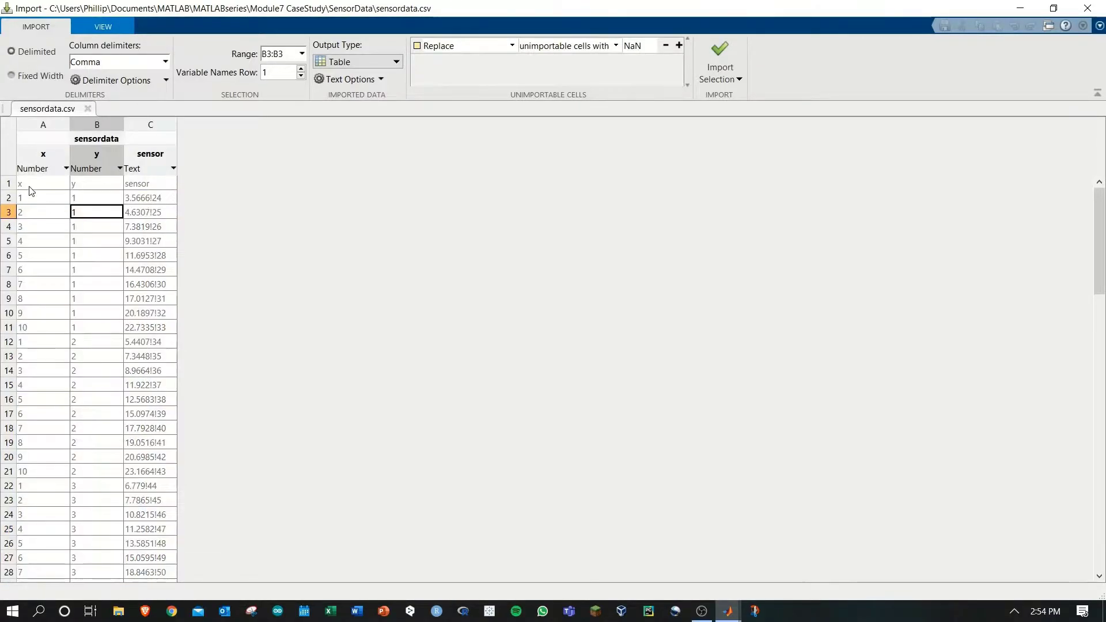
drag(31, 184, 30, 328)
scroll(101, 301, down, 7)
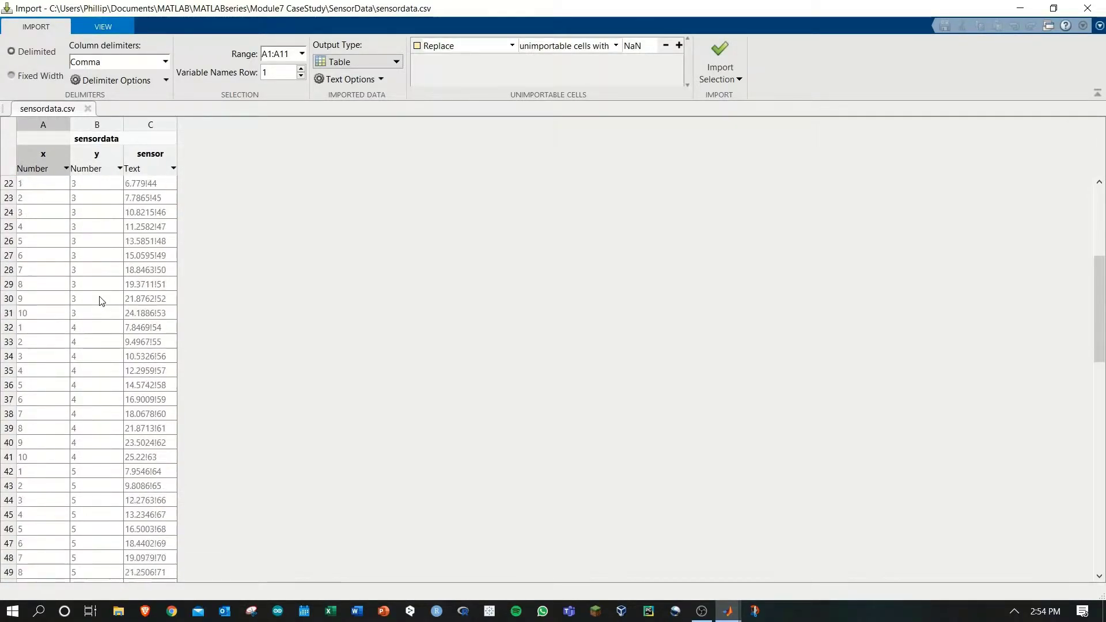
scroll(100, 301, down, 8)
scroll(100, 301, down, 8)
scroll(95, 307, down, 4)
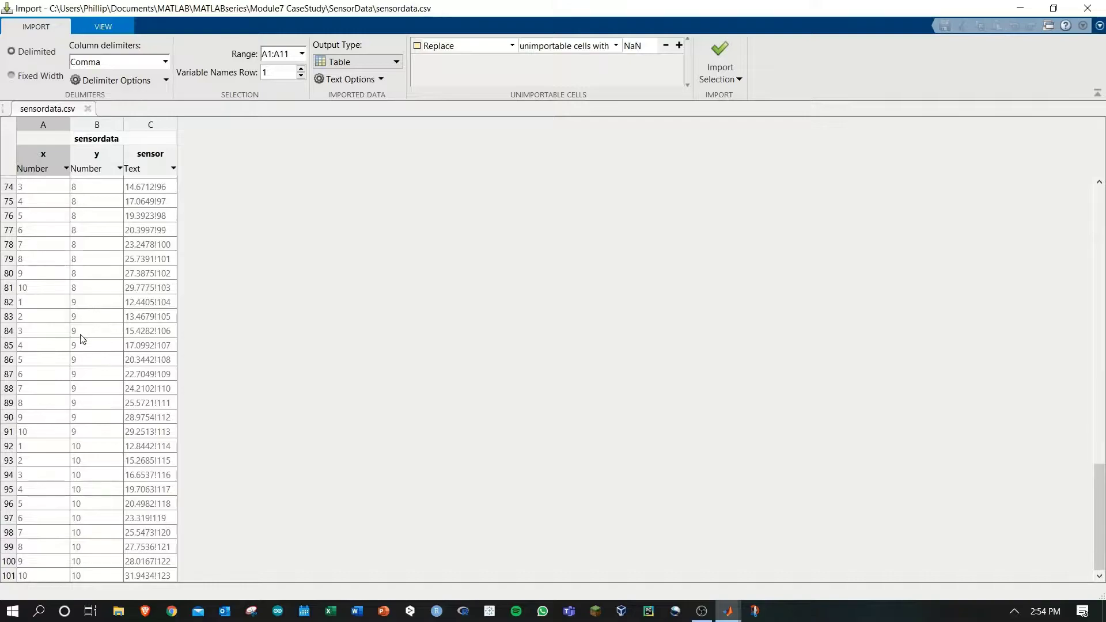
scroll(88, 418, up, 6)
scroll(89, 419, up, 6)
scroll(92, 422, up, 6)
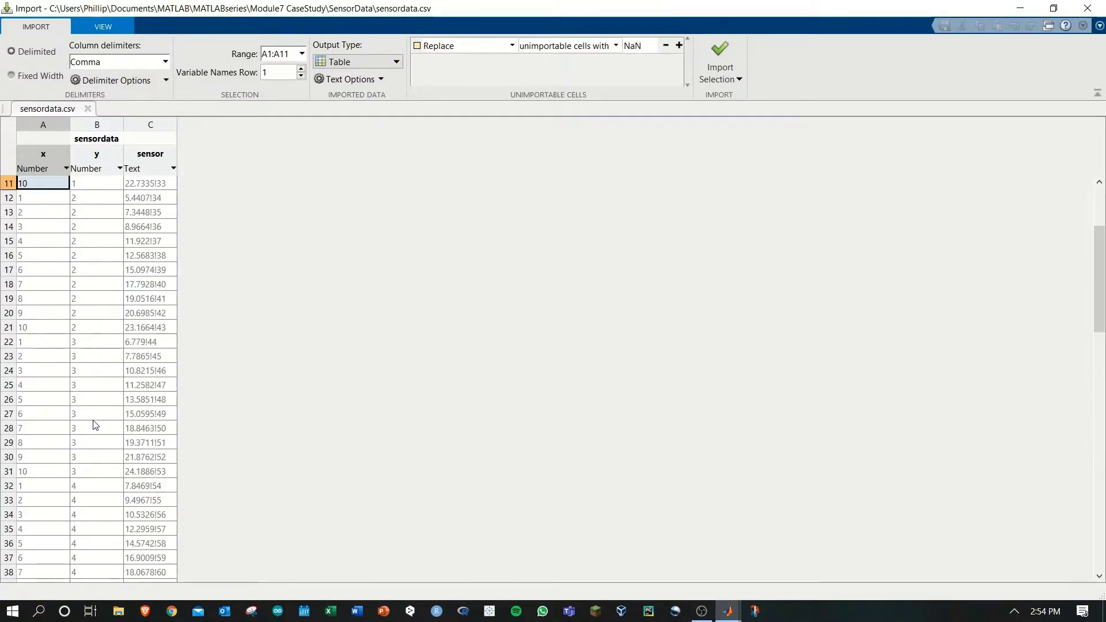
scroll(96, 426, up, 4)
click(96, 356)
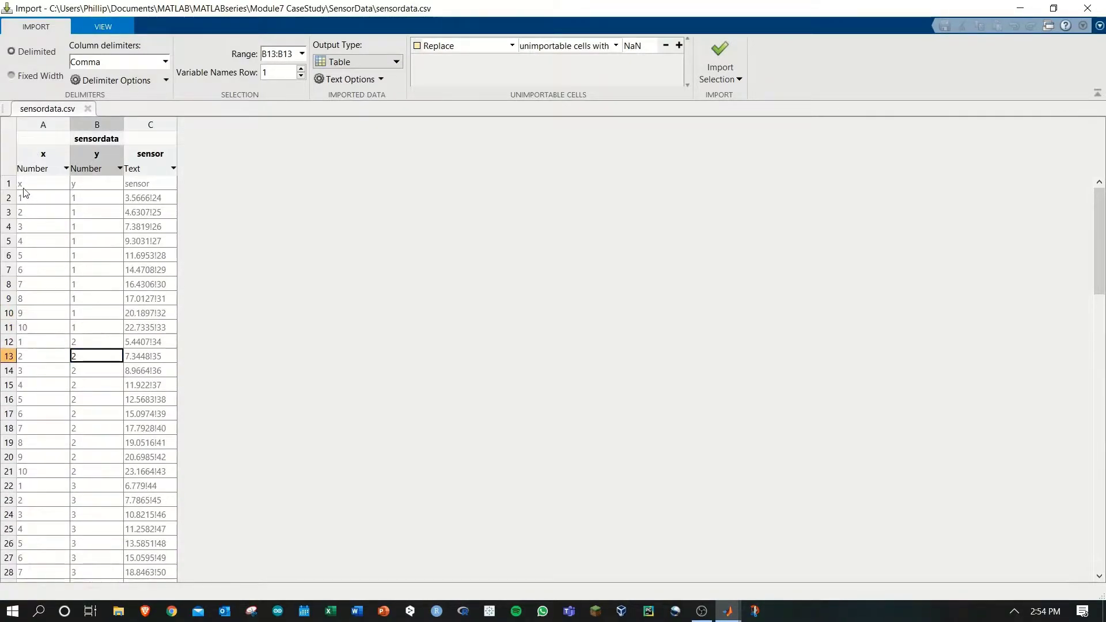
drag(25, 185, 138, 184)
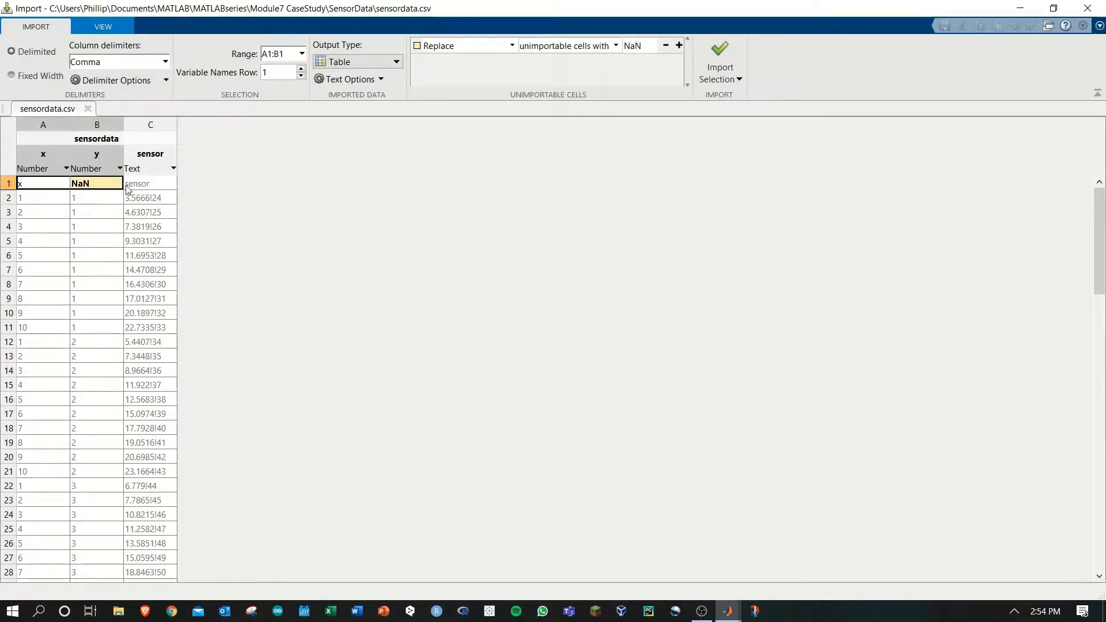
click(95, 125)
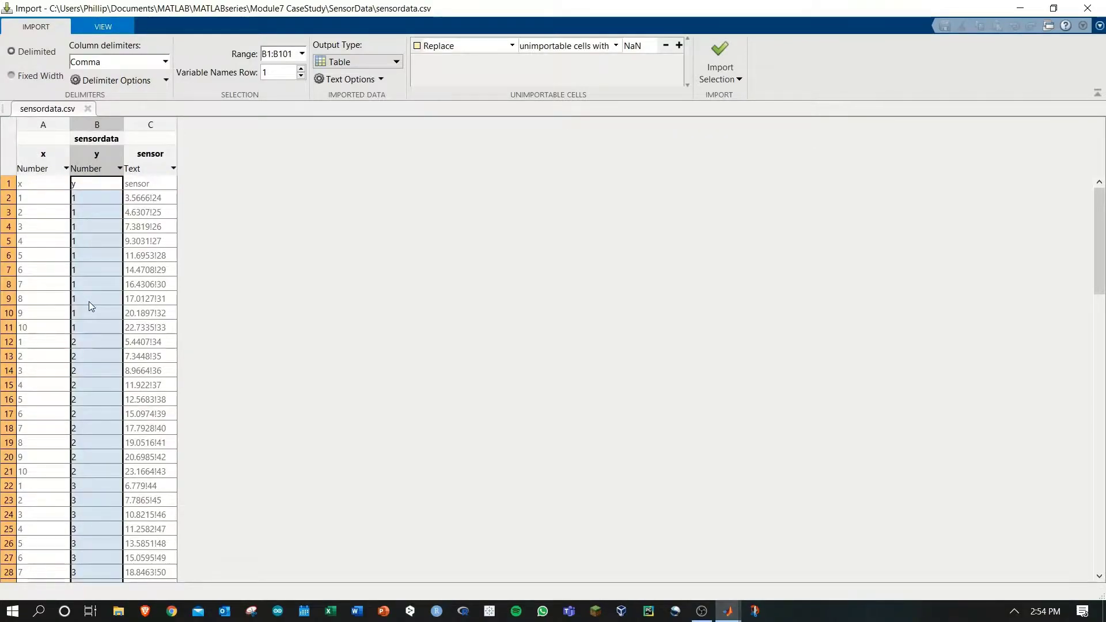
click(89, 285)
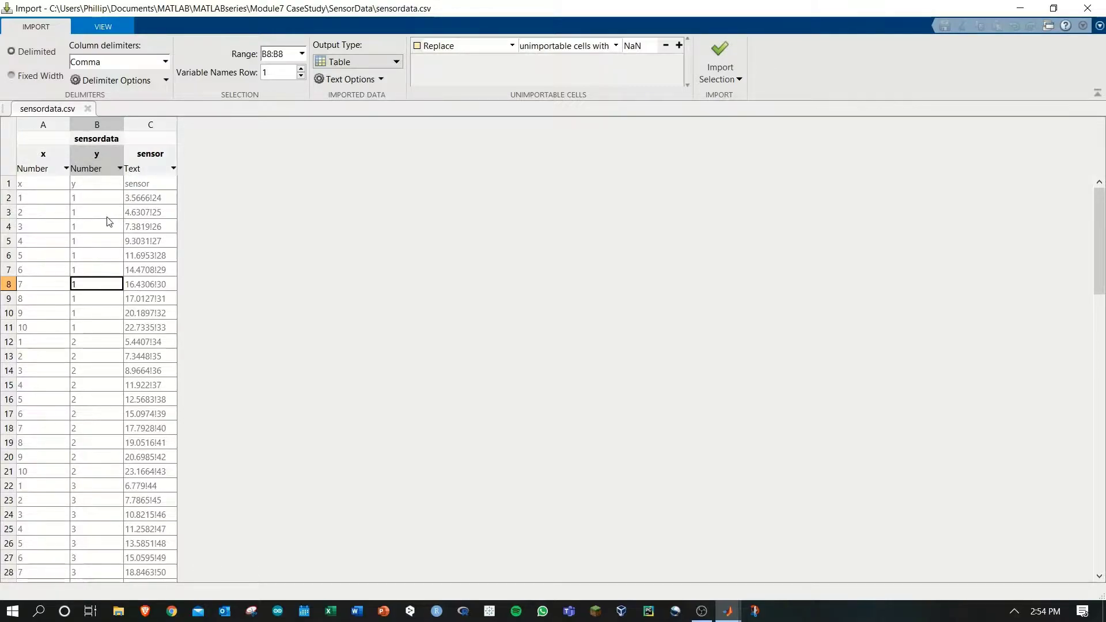
click(139, 212)
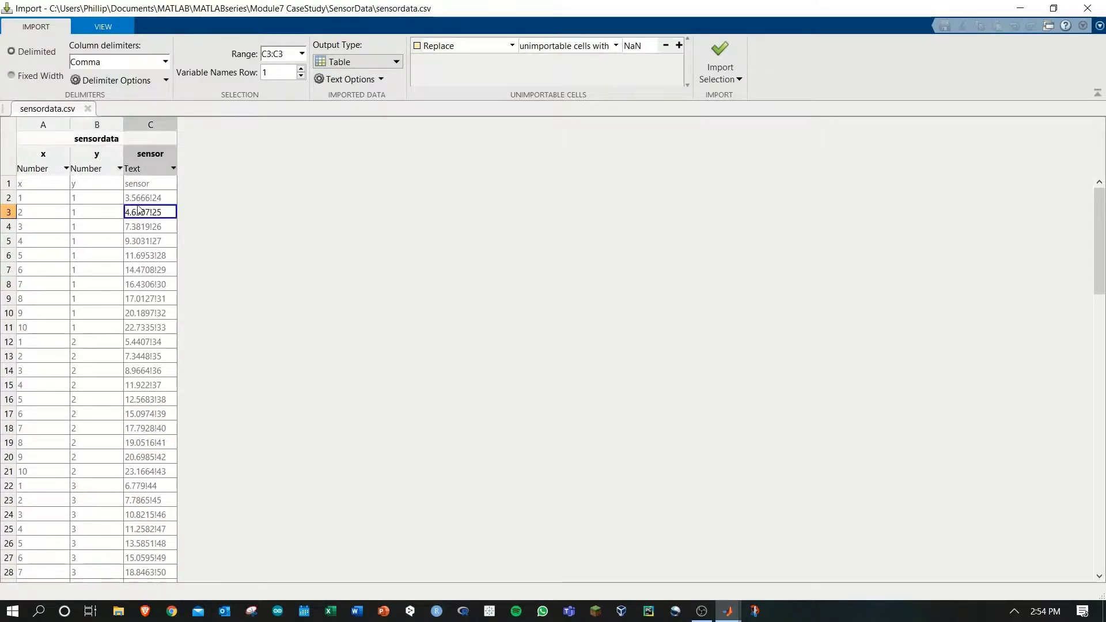
drag(140, 227, 141, 400)
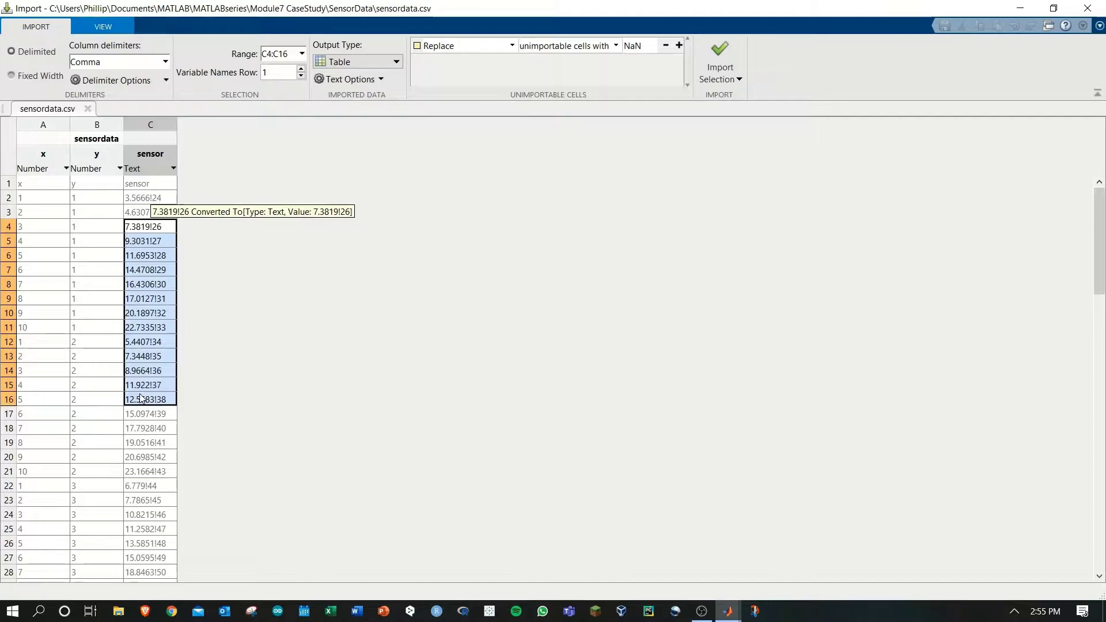
drag(141, 400, 138, 184)
click(135, 284)
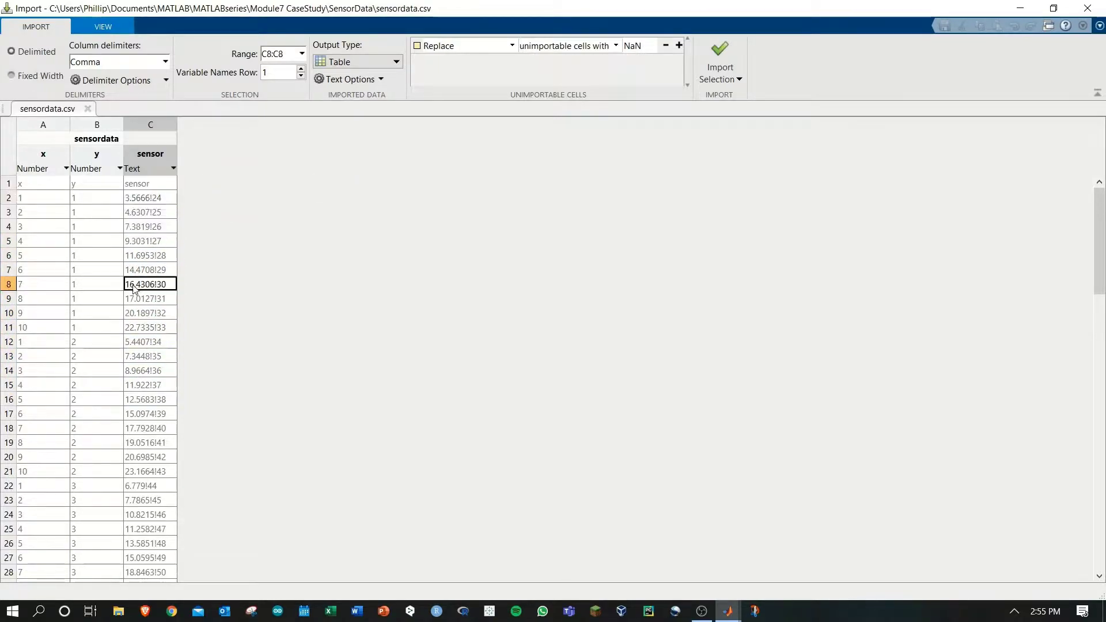
drag(135, 285, 134, 416)
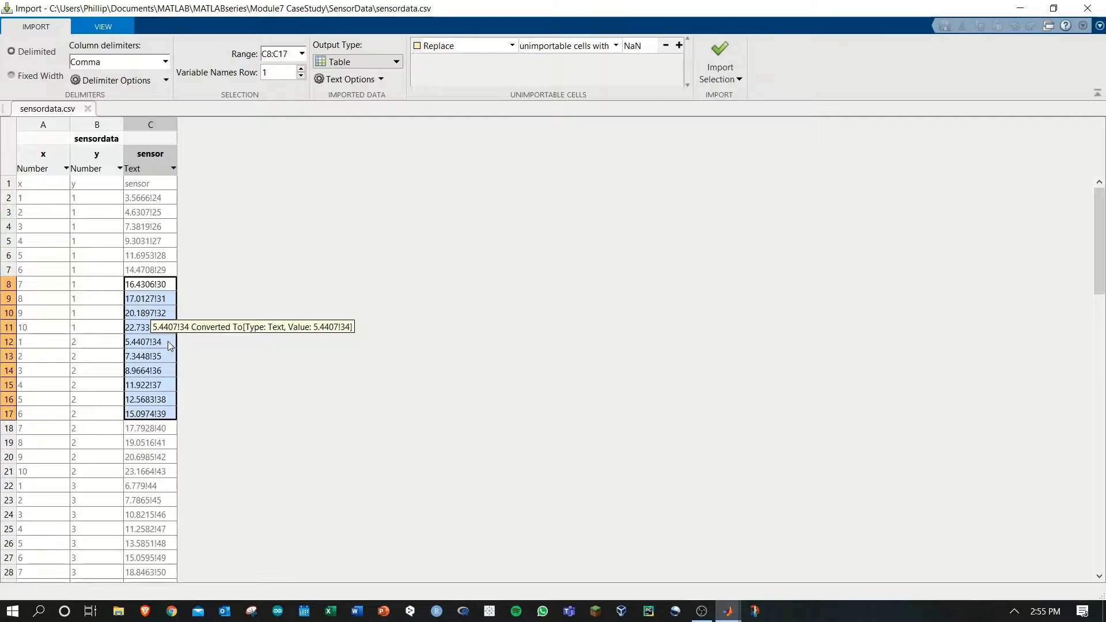
click(151, 184)
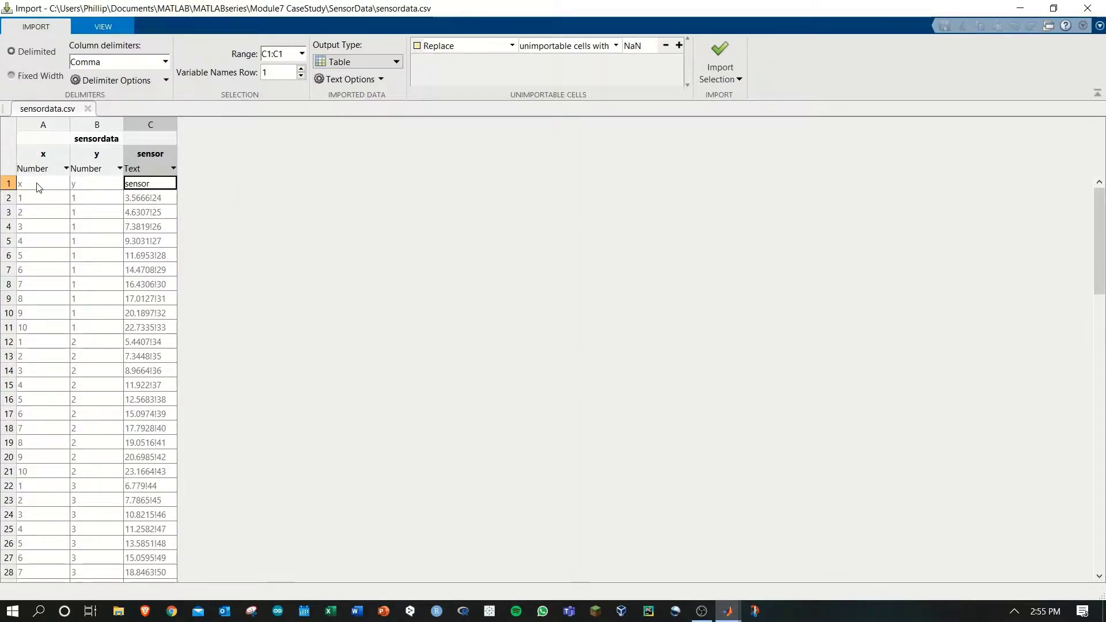
click(1087, 8)
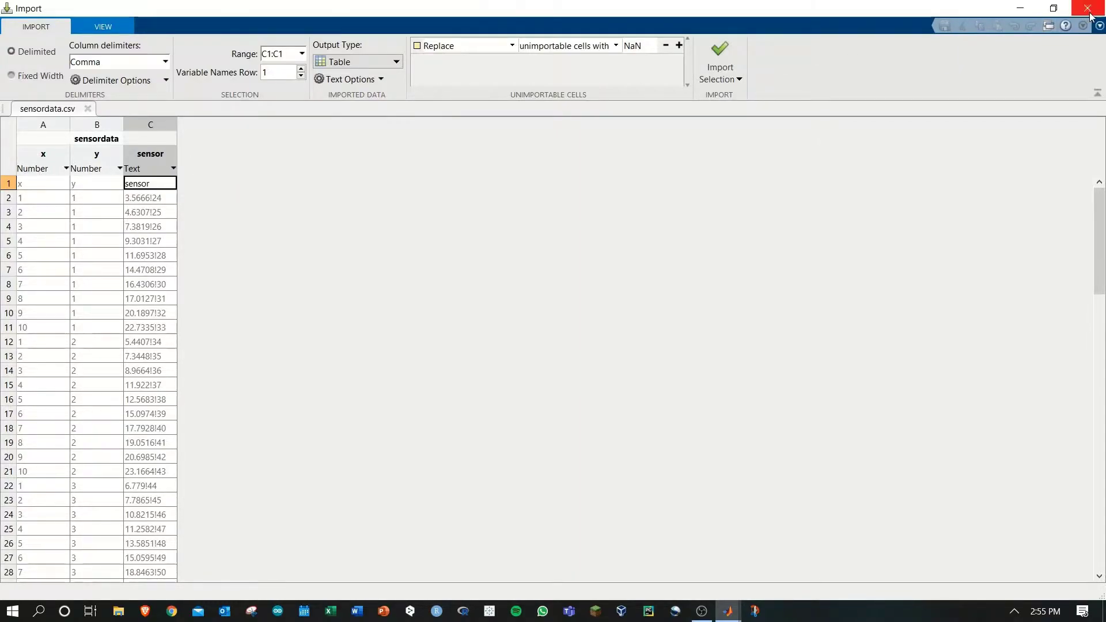
- Run the script and point out the 100×3 data table and its x, y, sensor headers
click(469, 279)
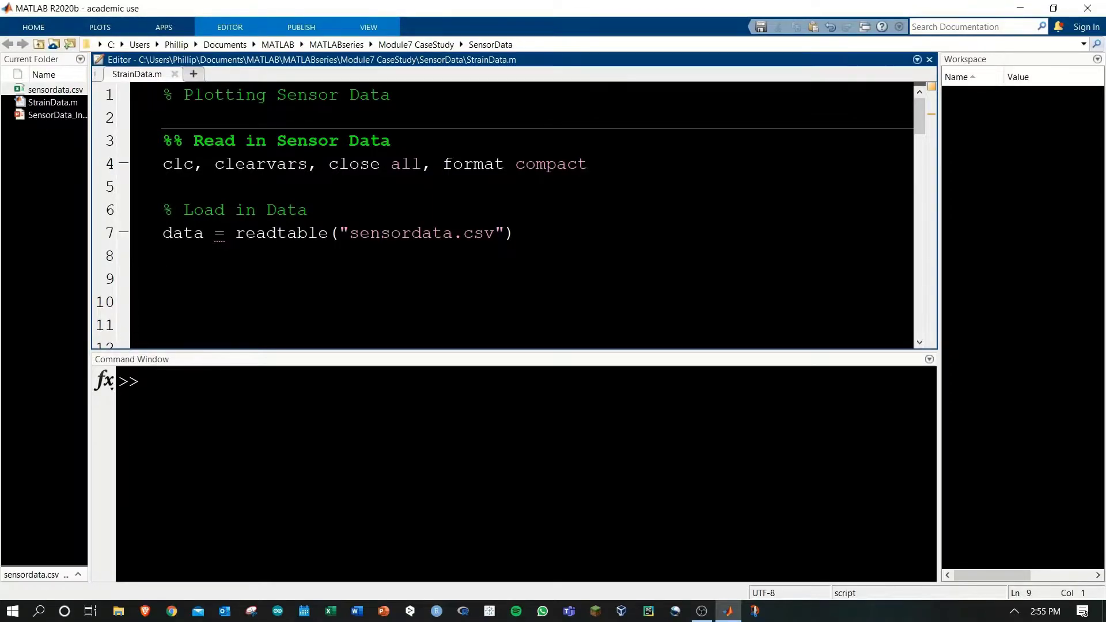
key(F5)
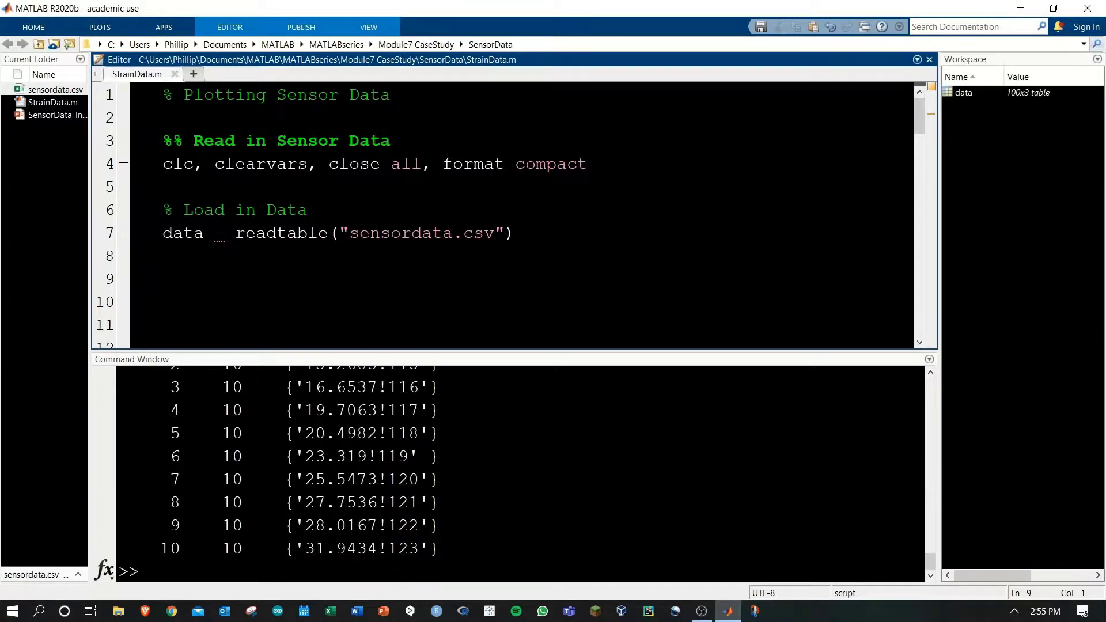
scroll(510, 475, up, 5)
scroll(510, 475, up, 5)
scroll(510, 475, up, 5)
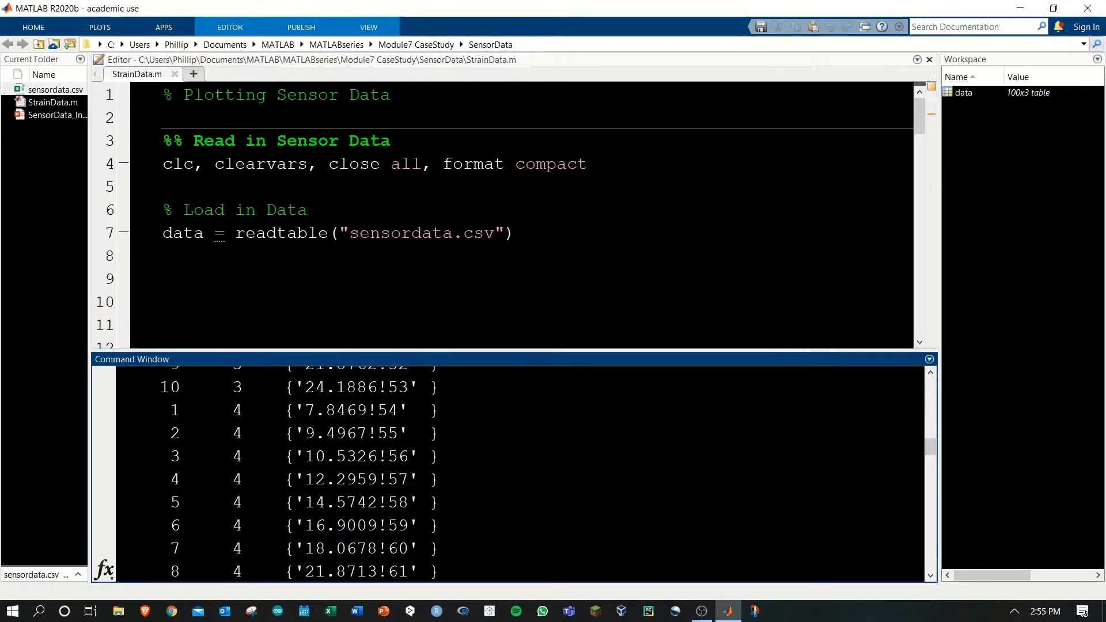
scroll(510, 476, up, 5)
scroll(510, 476, up, 5)
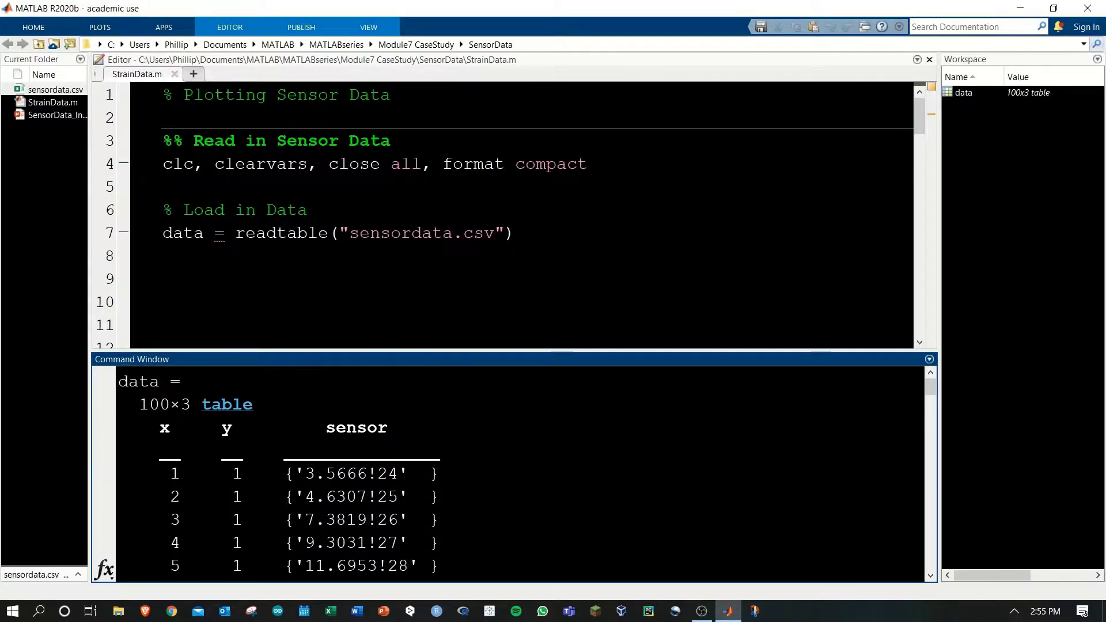
drag(140, 405, 190, 406)
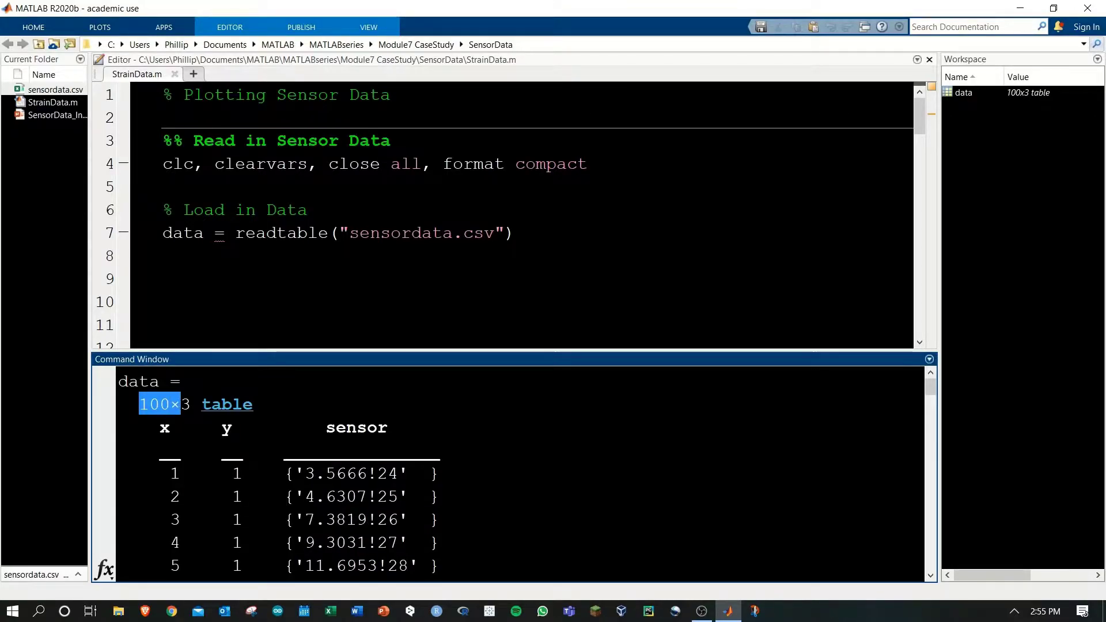
double_click(164, 428)
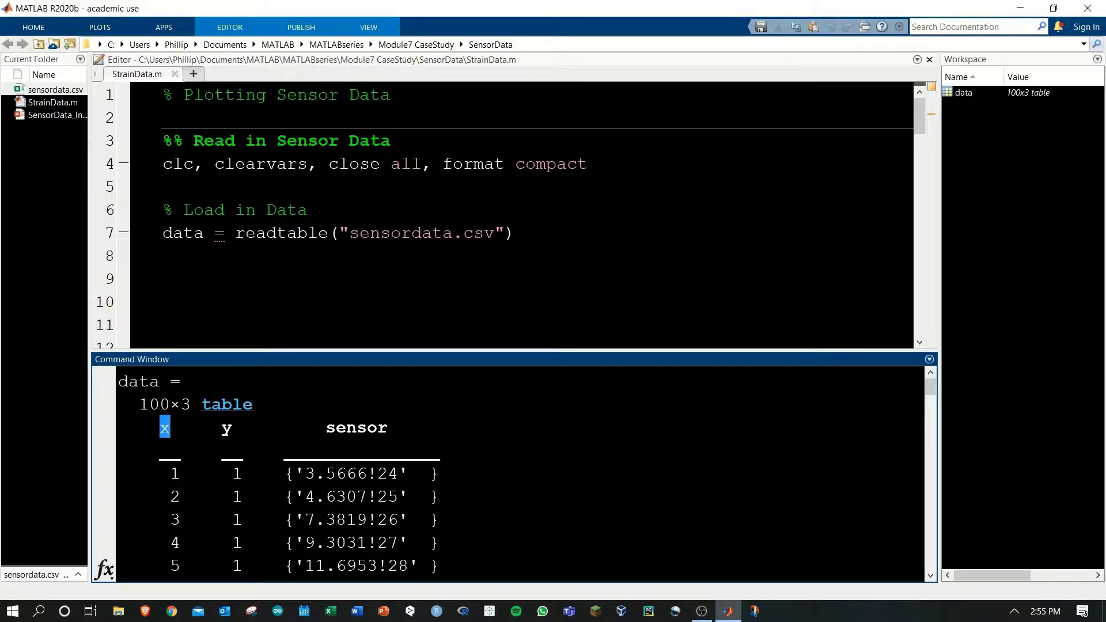
double_click(227, 428)
drag(337, 428, 399, 427)
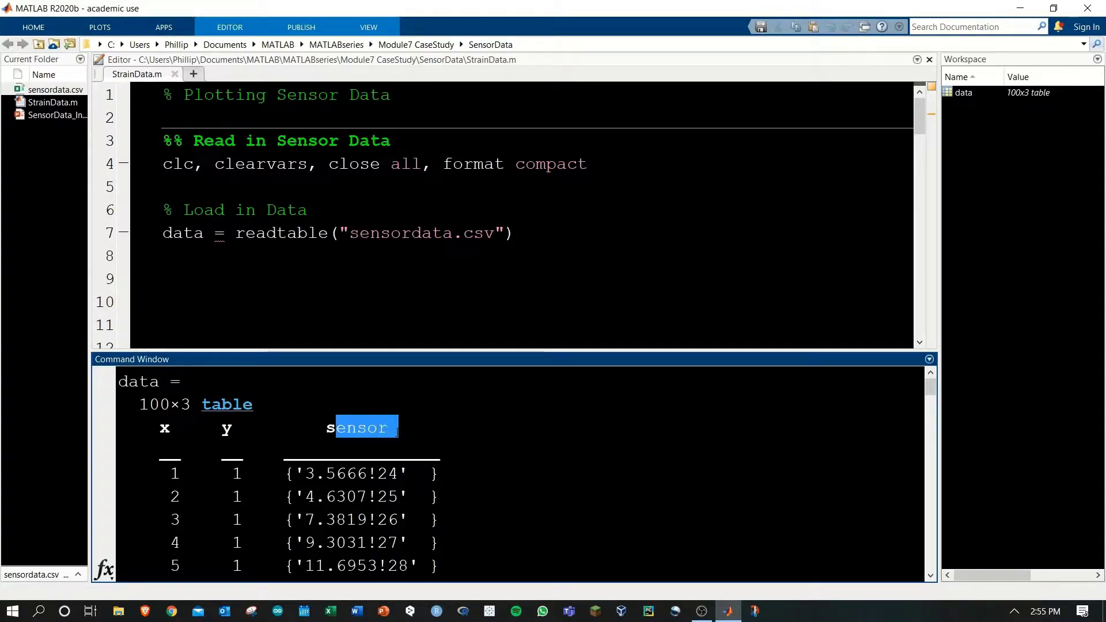
click(439, 474)
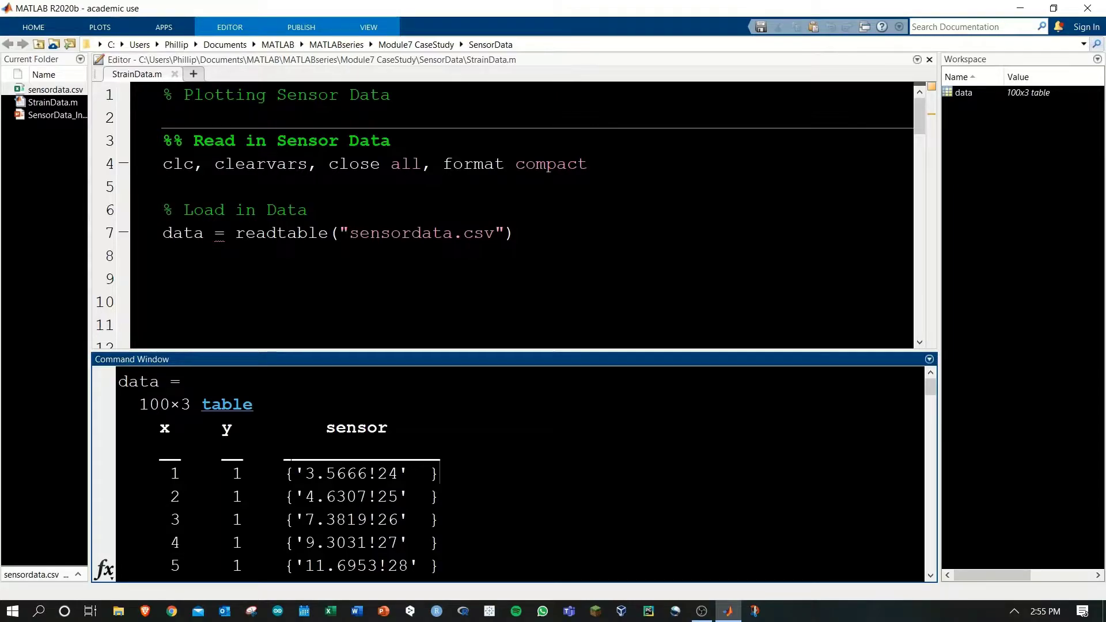
drag(286, 474, 440, 474)
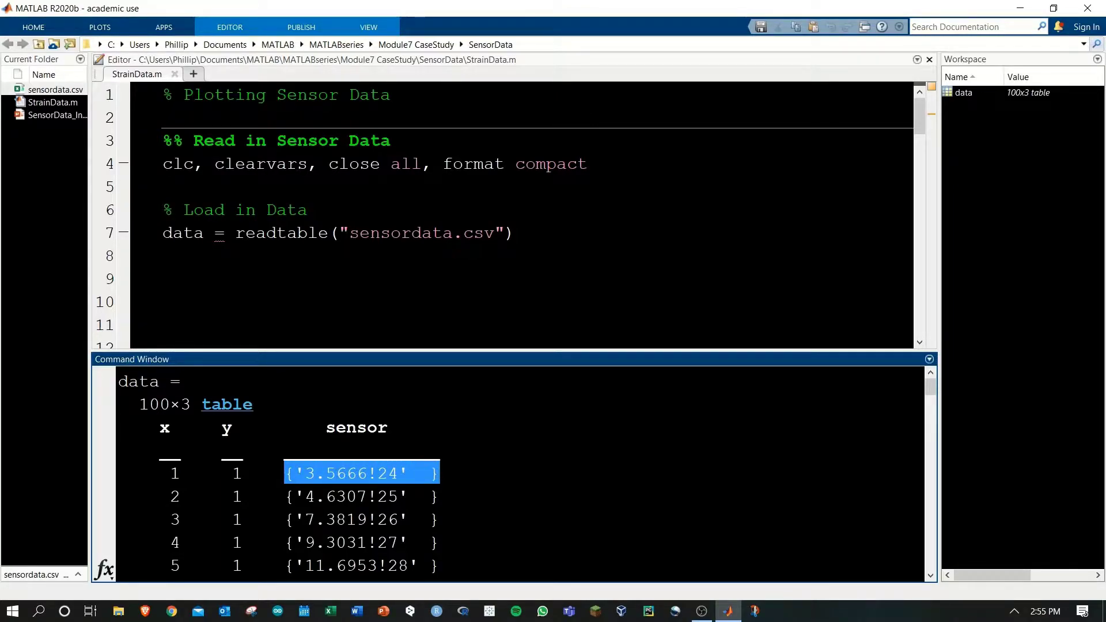
click(439, 474)
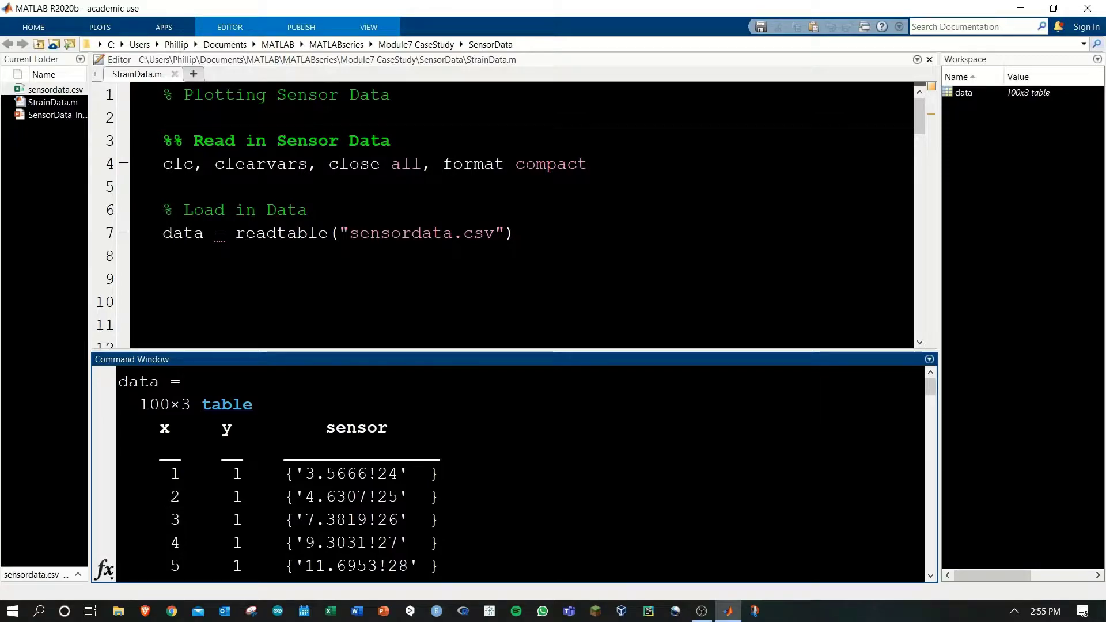
- Point out the quotes, braces and ! separator in the first sensor value '3.5666!24'
drag(367, 474, 378, 474)
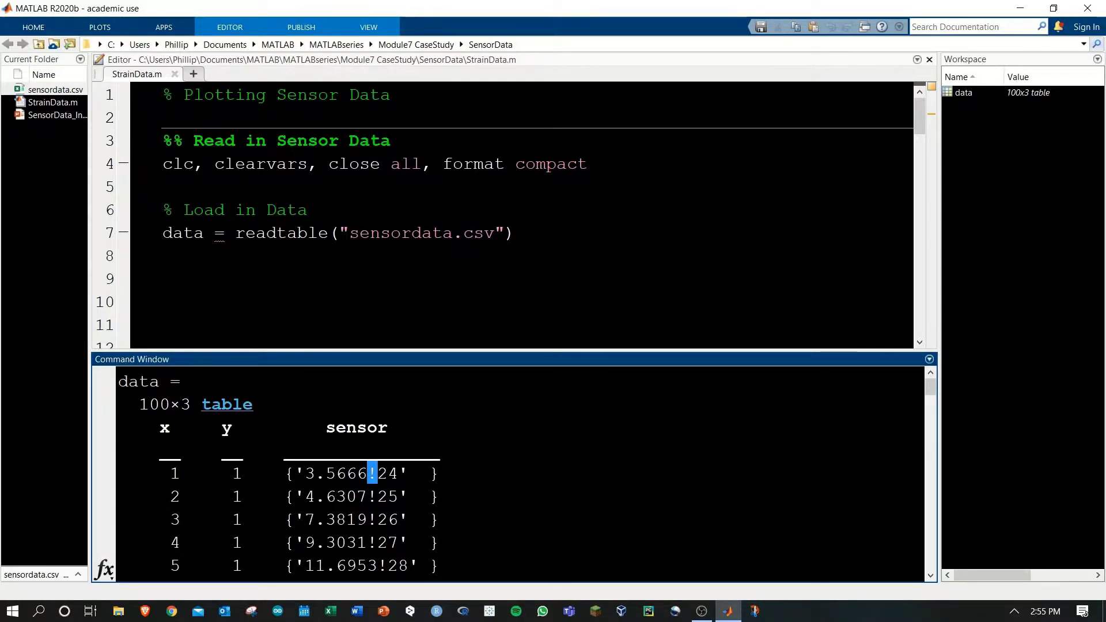
drag(400, 473, 408, 474)
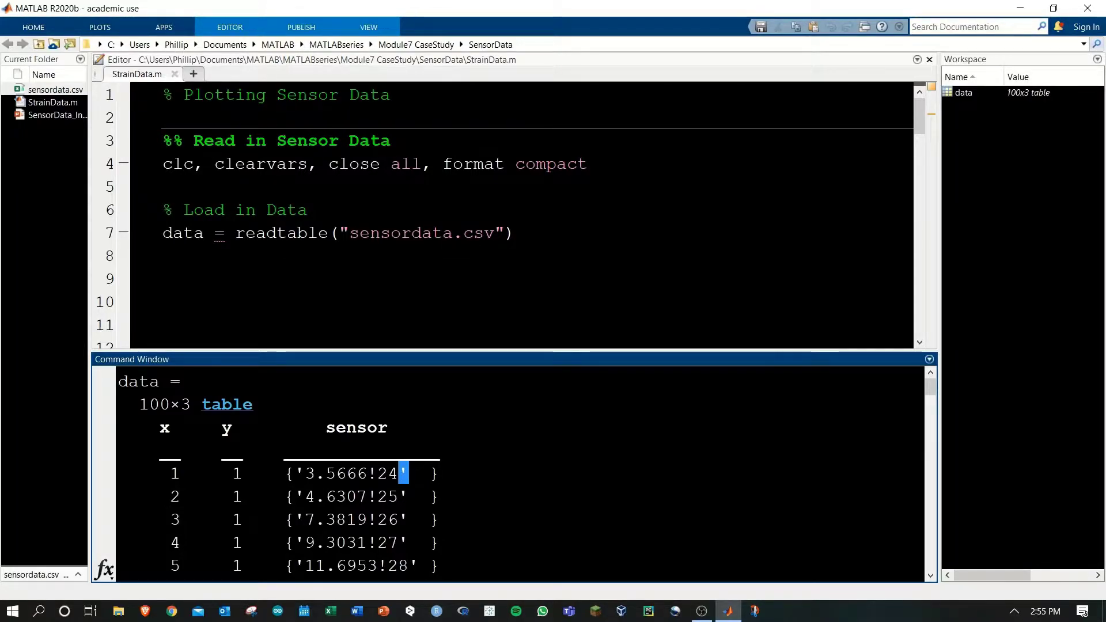
drag(294, 474, 296, 474)
click(300, 474)
drag(429, 474, 439, 473)
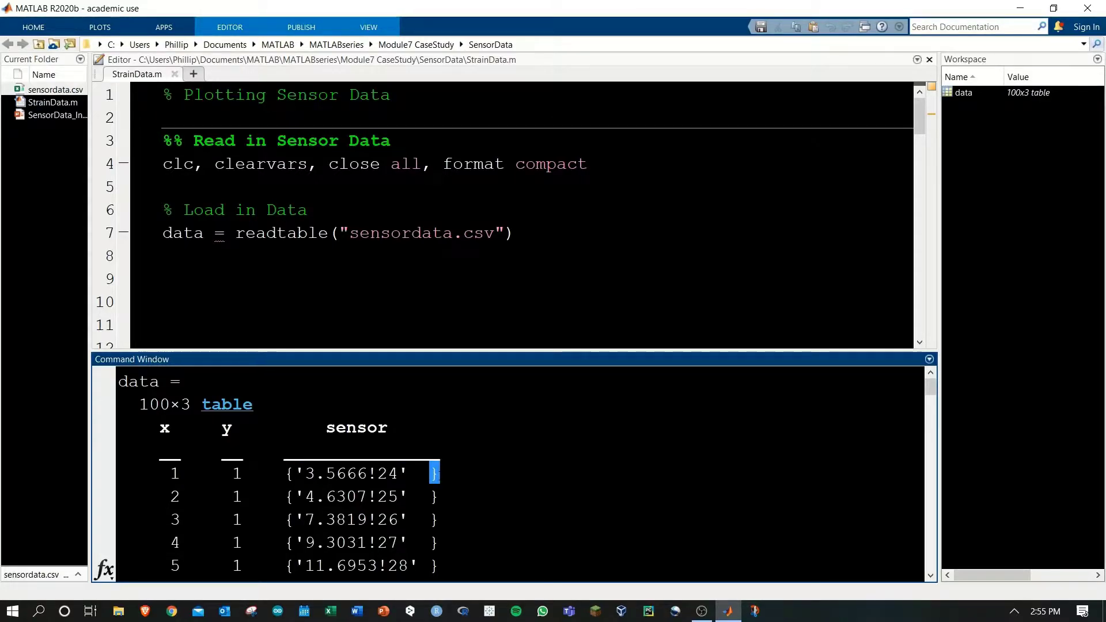
click(397, 473)
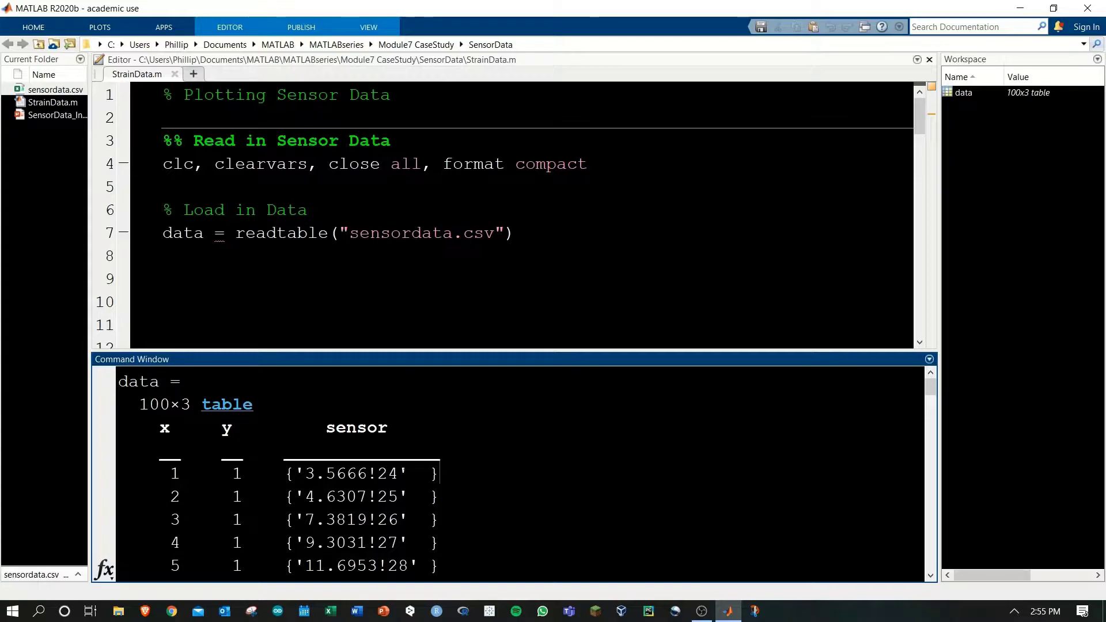
drag(397, 474, 307, 474)
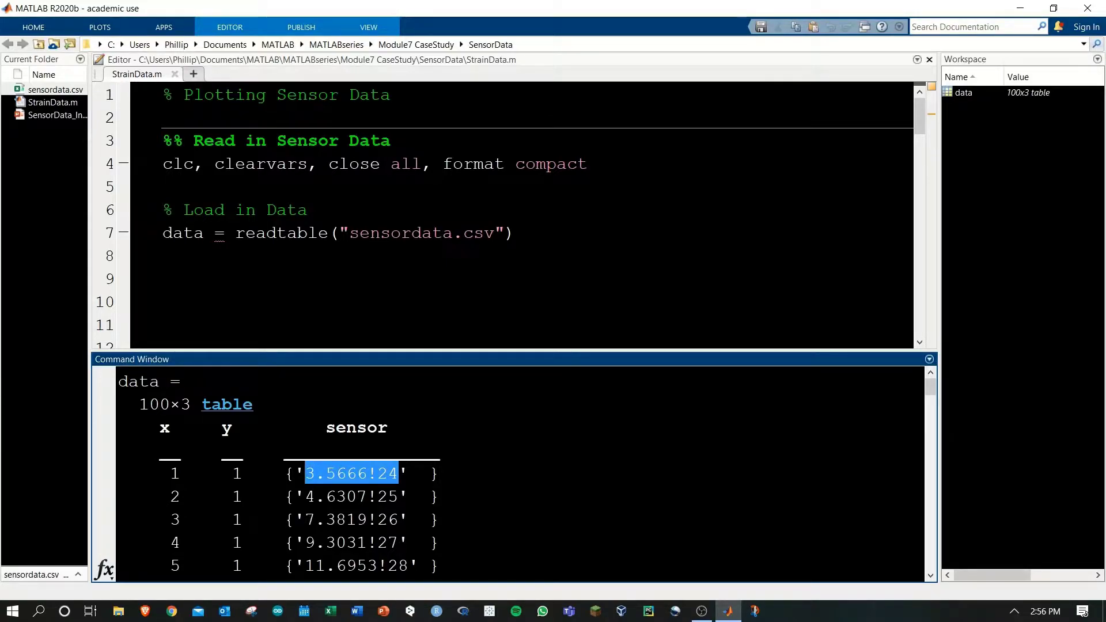
drag(304, 474, 296, 474)
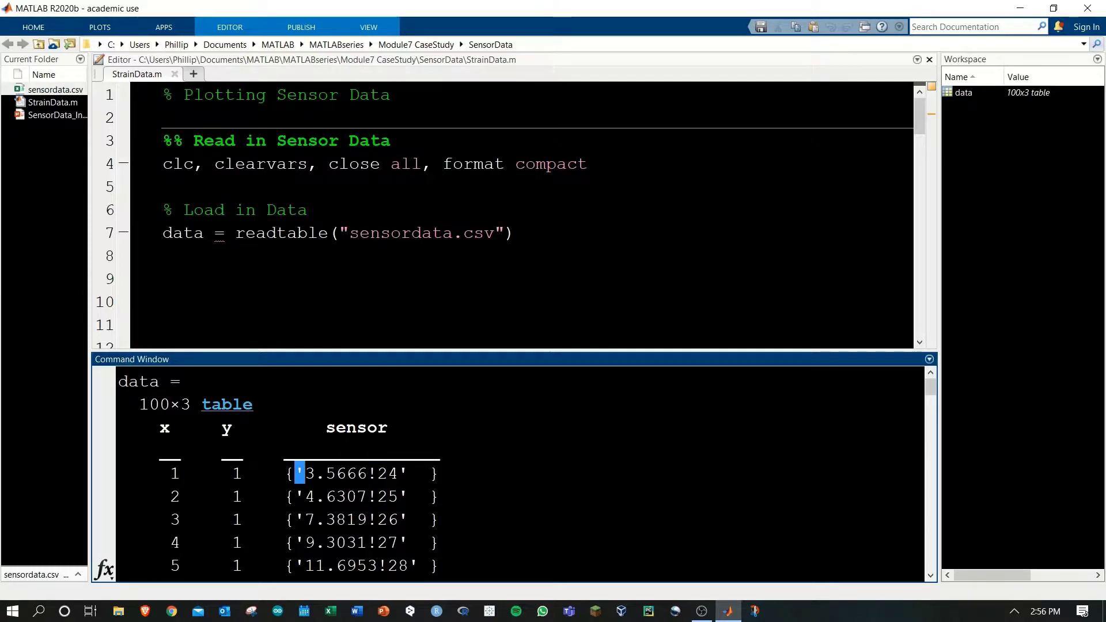
click(409, 474)
drag(408, 474, 401, 475)
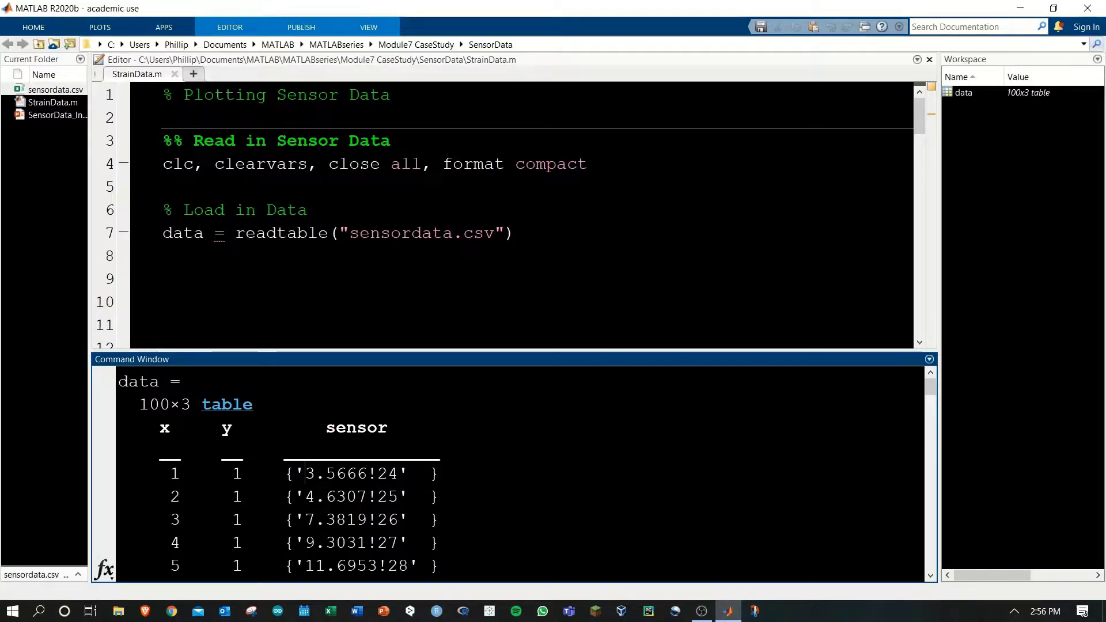
drag(305, 474, 295, 474)
click(418, 473)
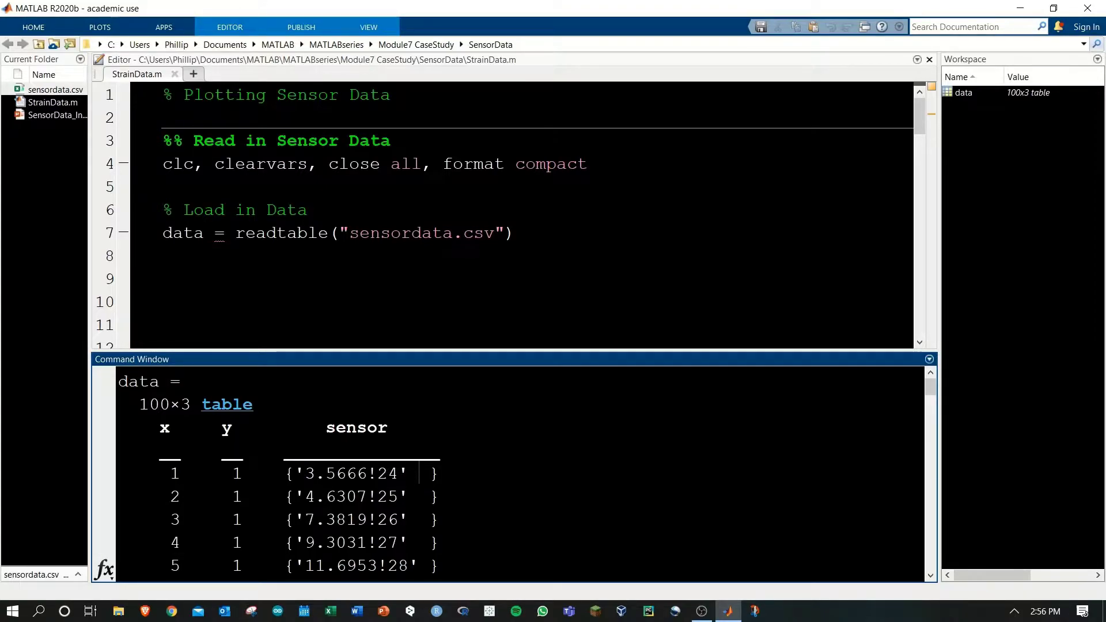
drag(440, 474, 431, 474)
drag(295, 475, 286, 474)
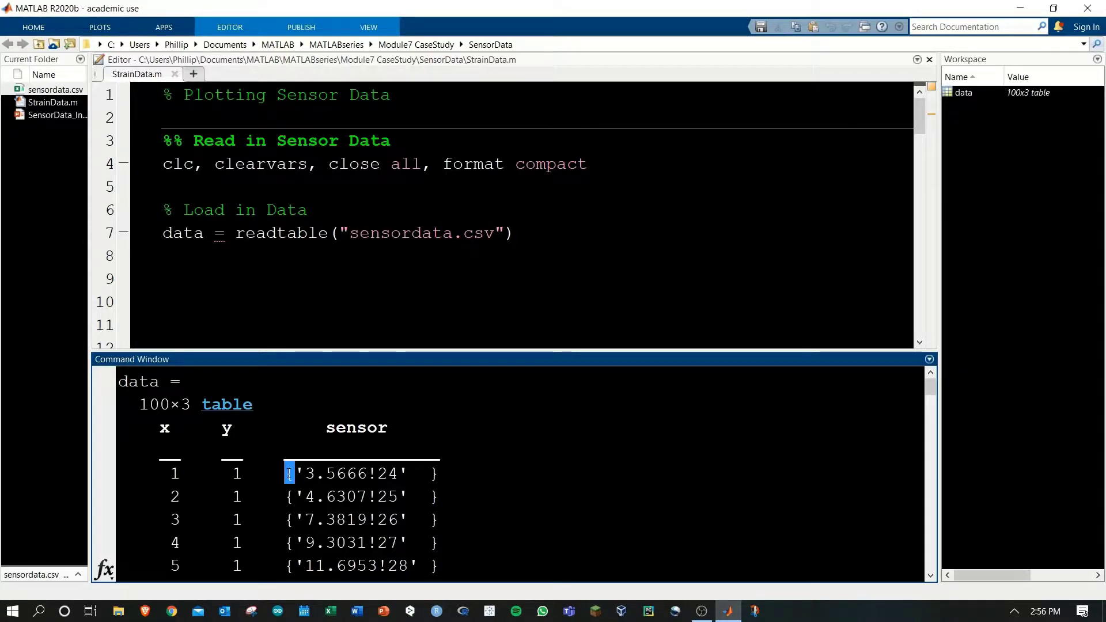
scroll(519, 216, down, 3)
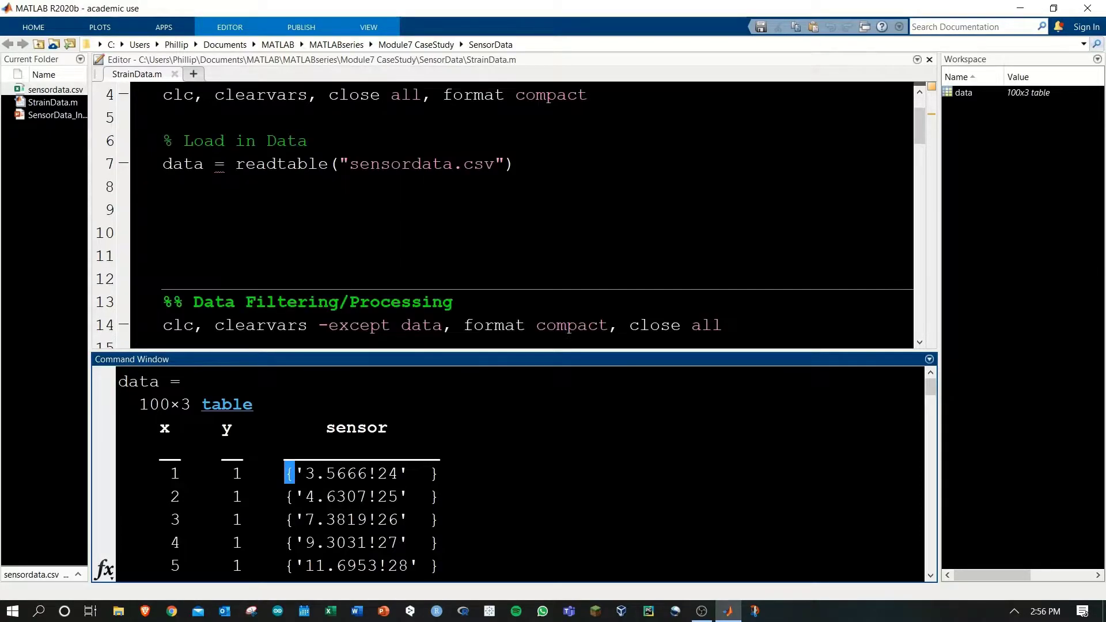
scroll(519, 216, down, 3)
scroll(519, 217, down, 3)
- Point out clc, clearvars -except data, format compact and close all on line 14
click(165, 211)
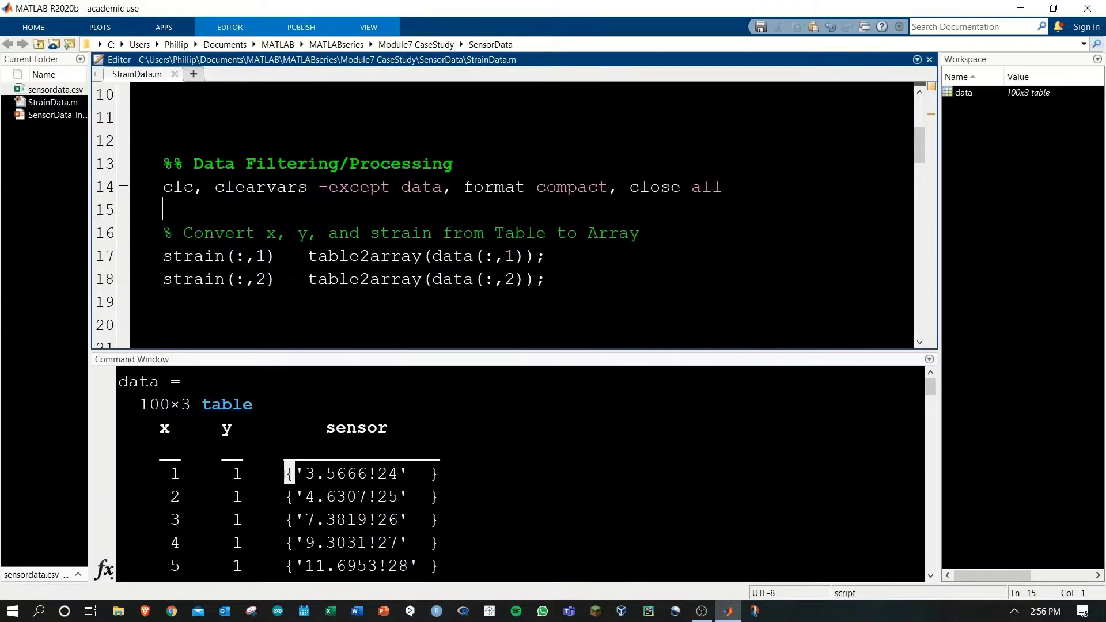
drag(163, 187, 318, 187)
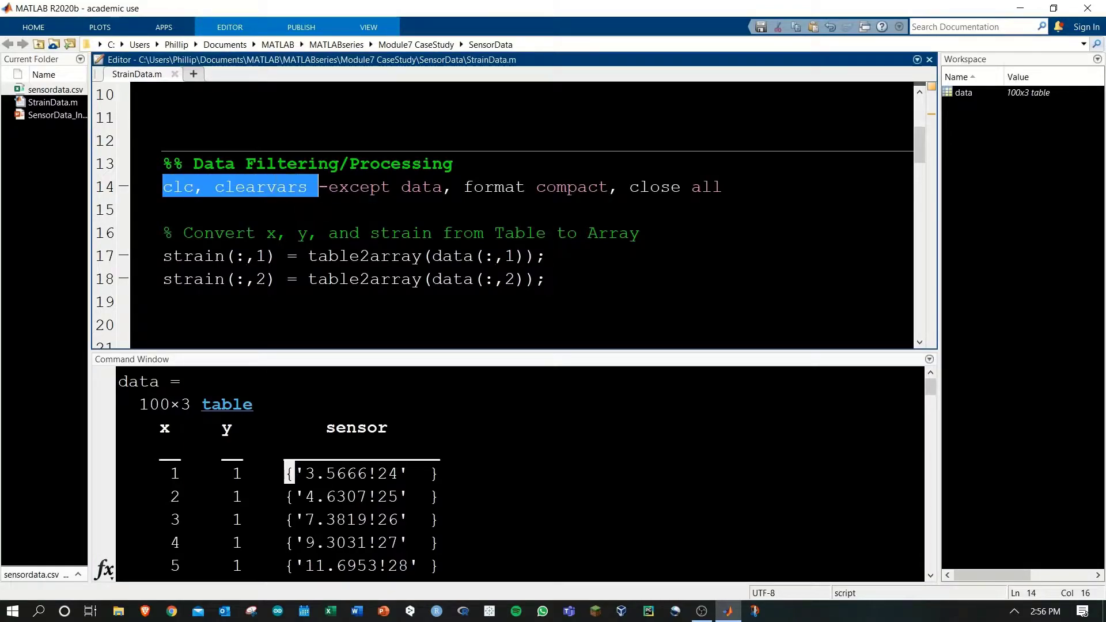
click(164, 210)
drag(214, 188, 444, 188)
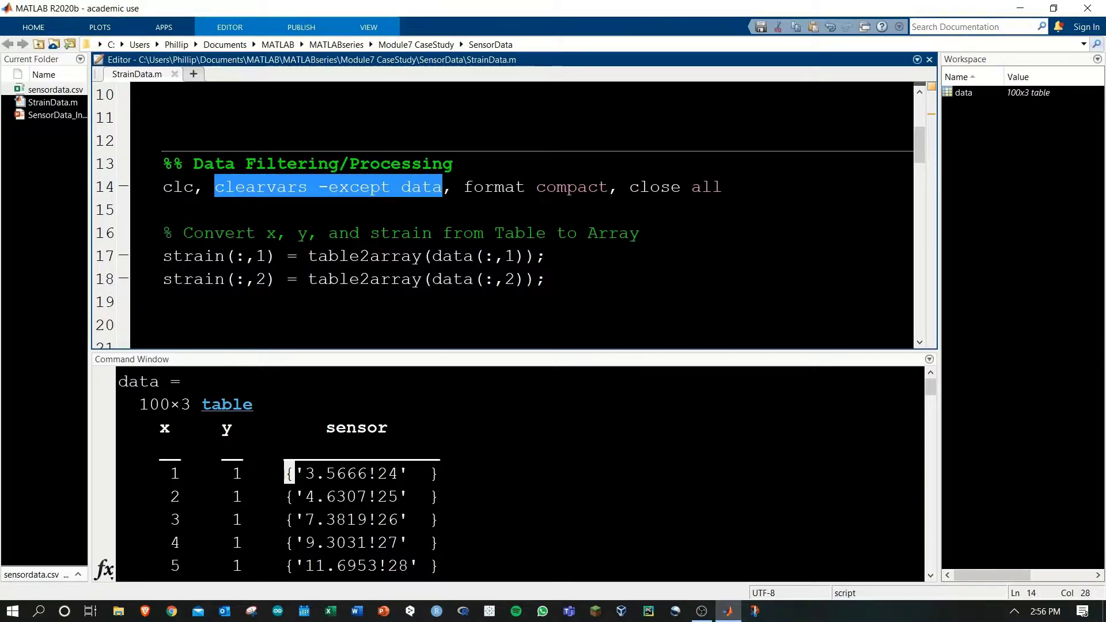
scroll(518, 216, up, 5)
drag(214, 233, 173, 233)
click(164, 279)
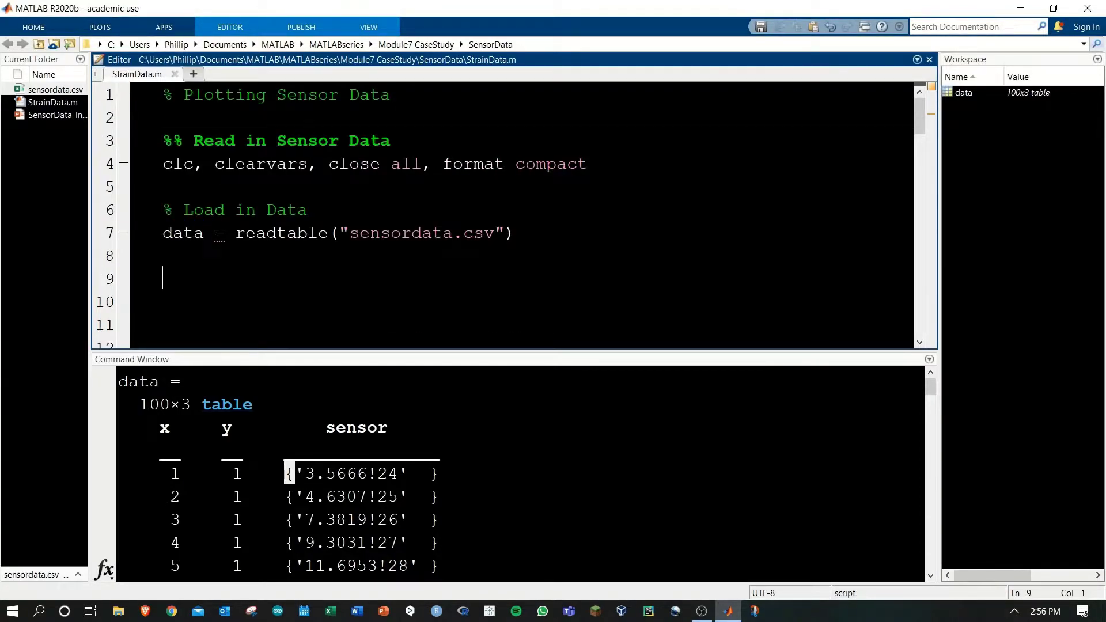
scroll(520, 216, down, 3)
drag(465, 187, 698, 198)
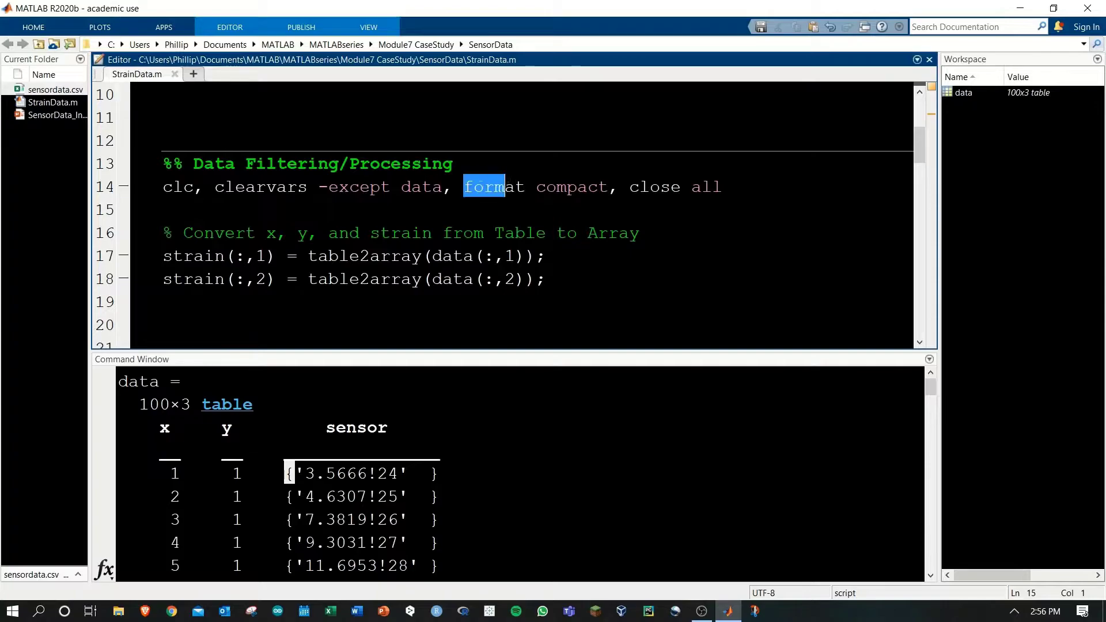
key(Down)
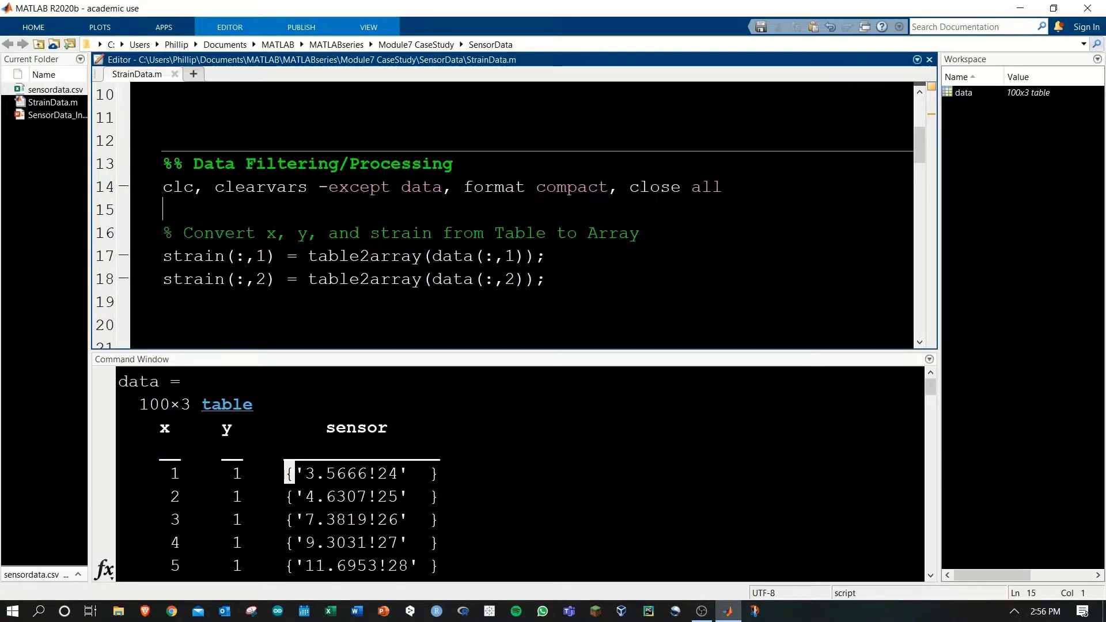
drag(721, 187, 630, 187)
key(Down)
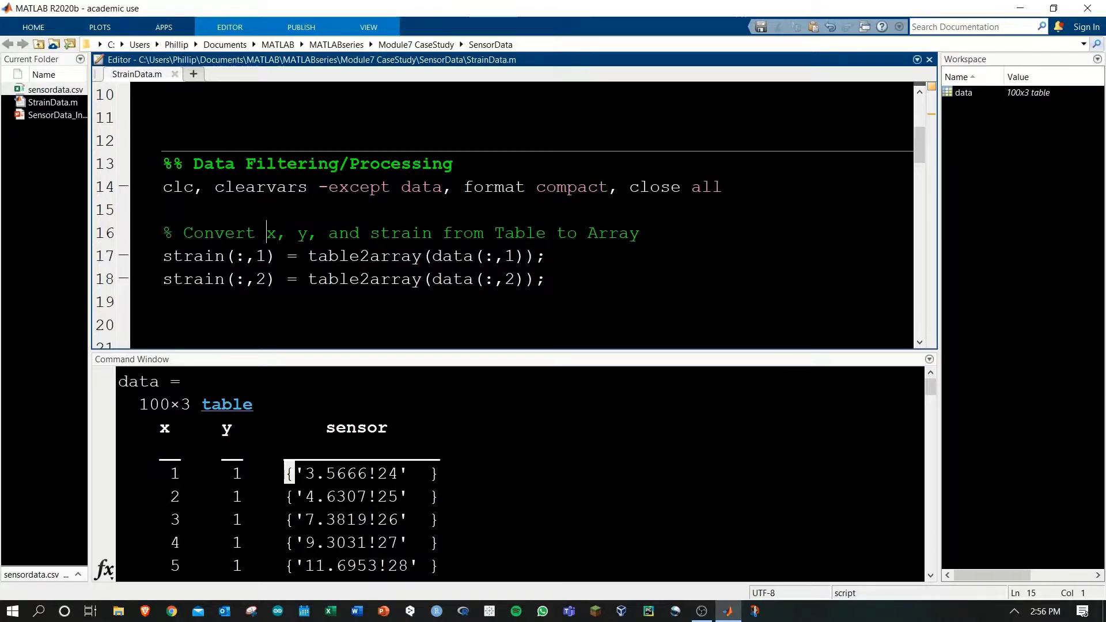
- Point out 'x, y, and strain', 'from Table' and 'Array' in the comment
key(shift+Right)
key(shift+Right)
key(shift+Right)
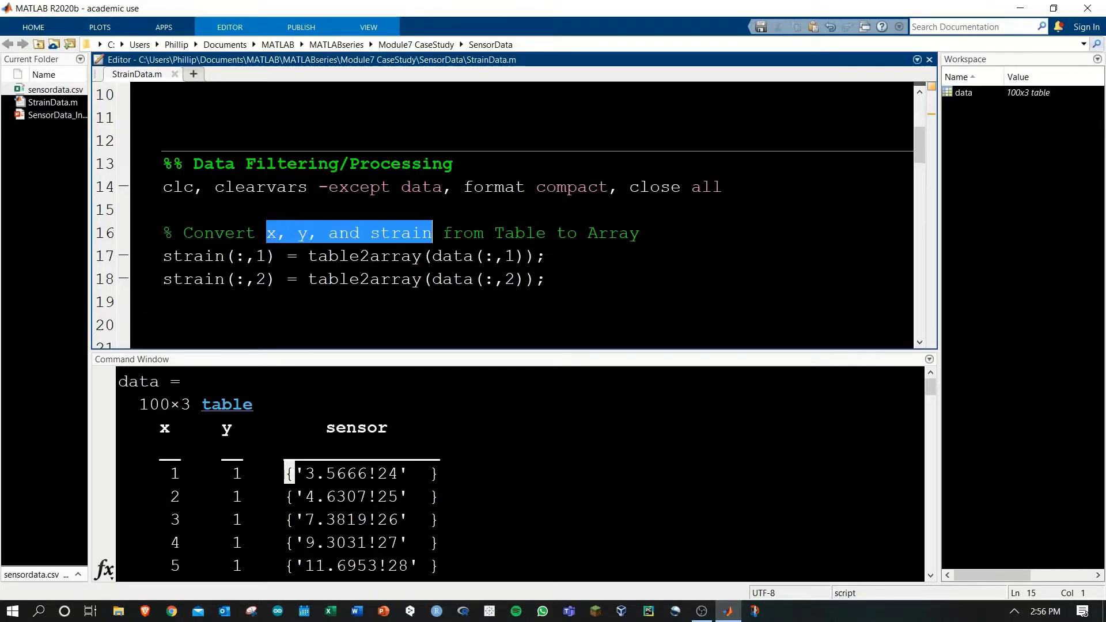
key(shift+Right)
key(shift+Right)
key(shift+Right)
drag(252, 405, 201, 405)
double_click(613, 234)
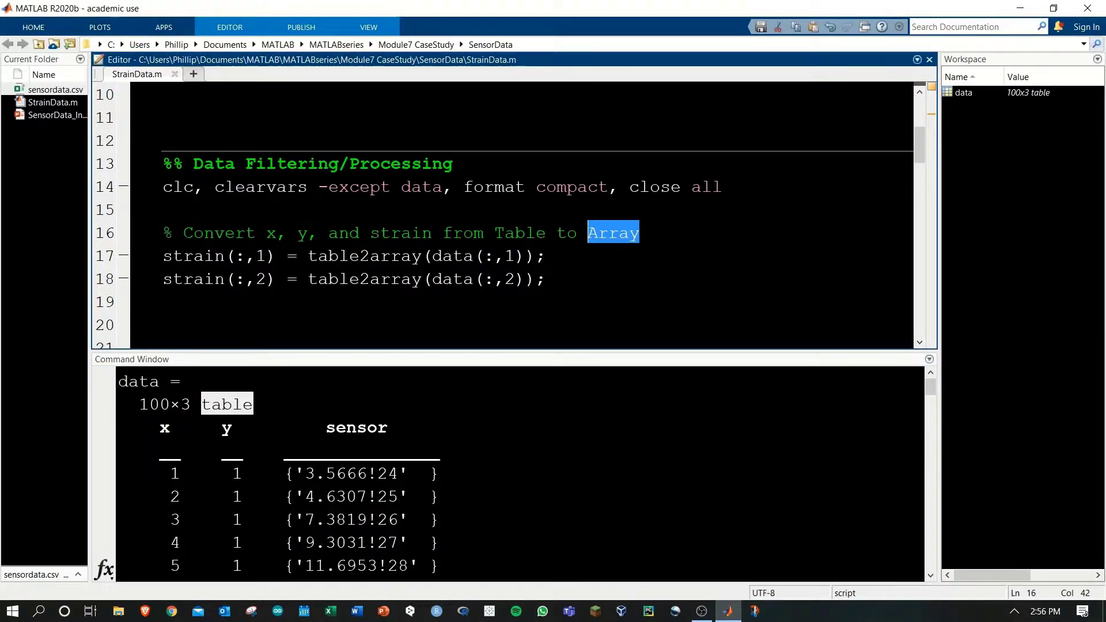
click(164, 302)
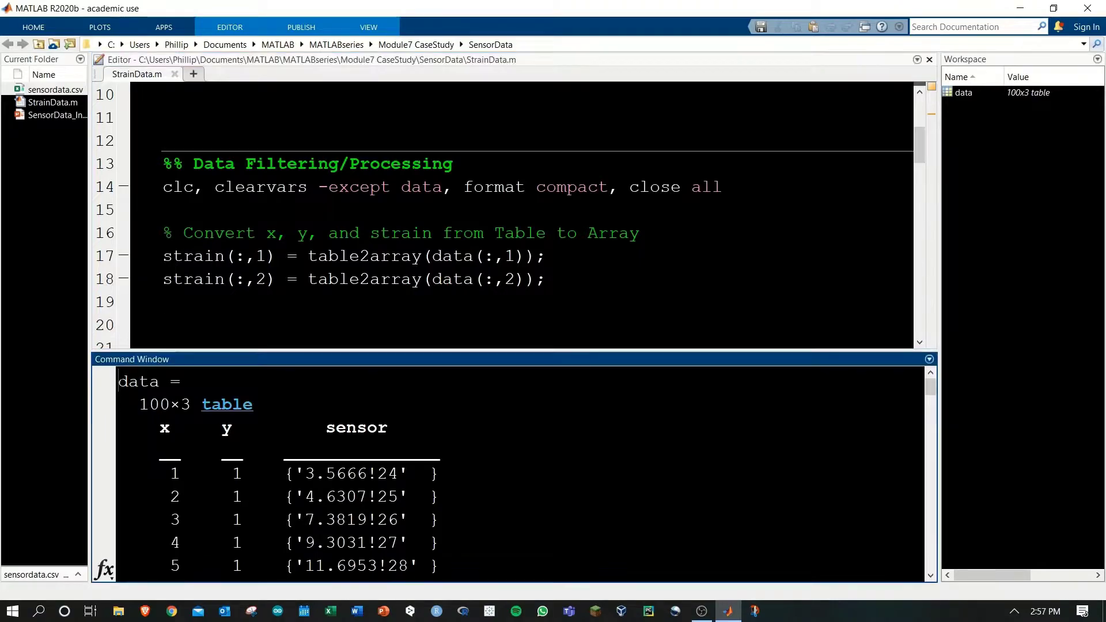
- Point out strain, table2array, data(:,1) and data(:,2) on lines 17 and 18
double_click(139, 380)
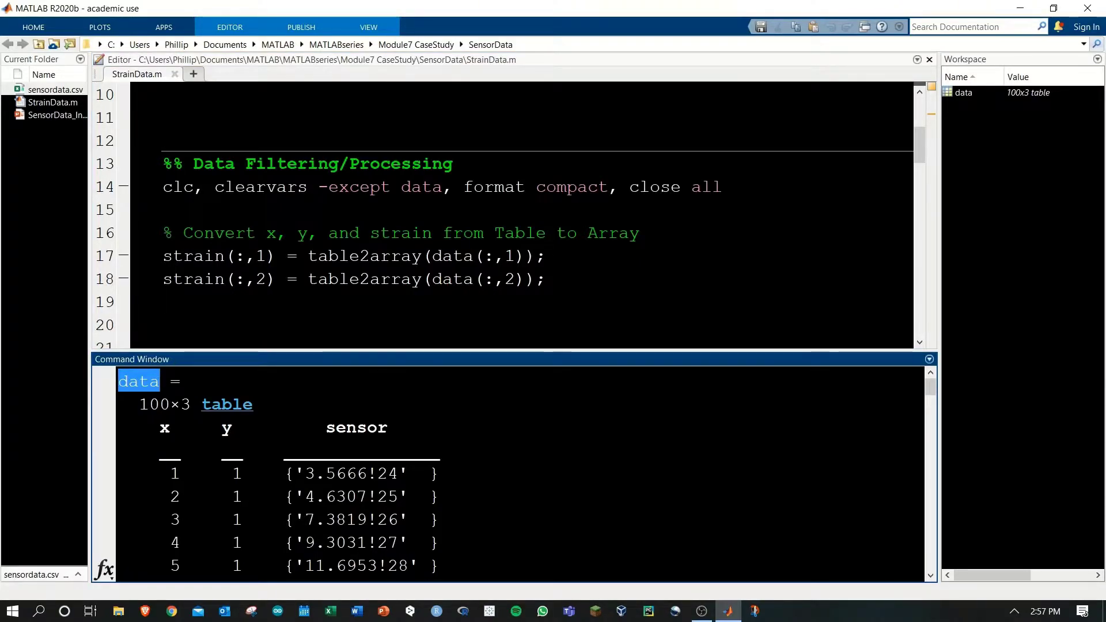
drag(164, 257, 223, 256)
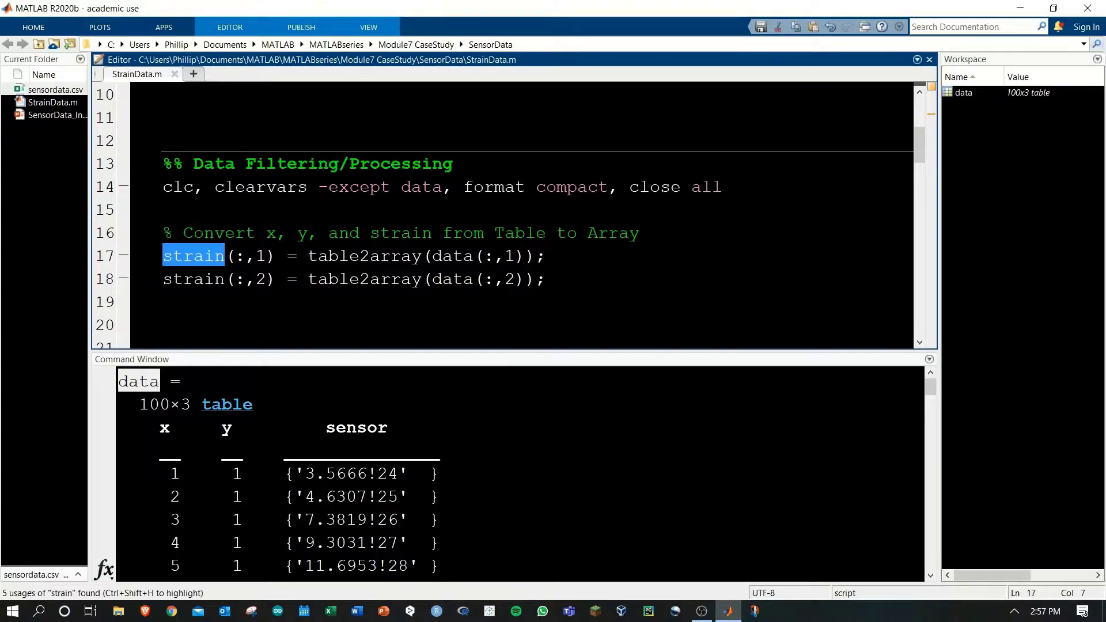
drag(526, 256, 433, 256)
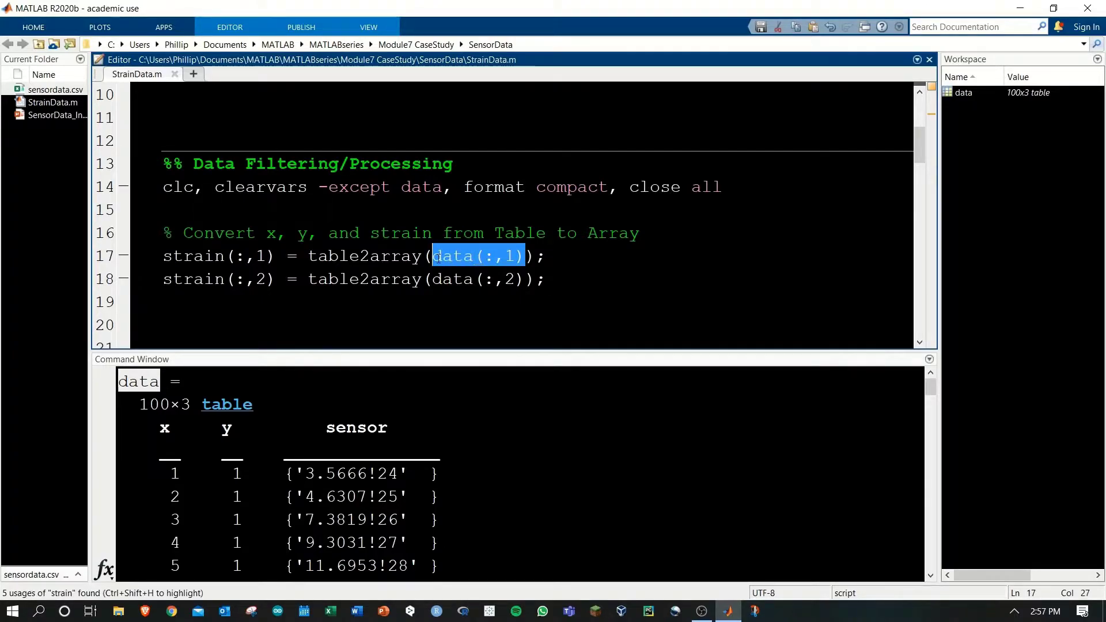
drag(526, 279, 433, 280)
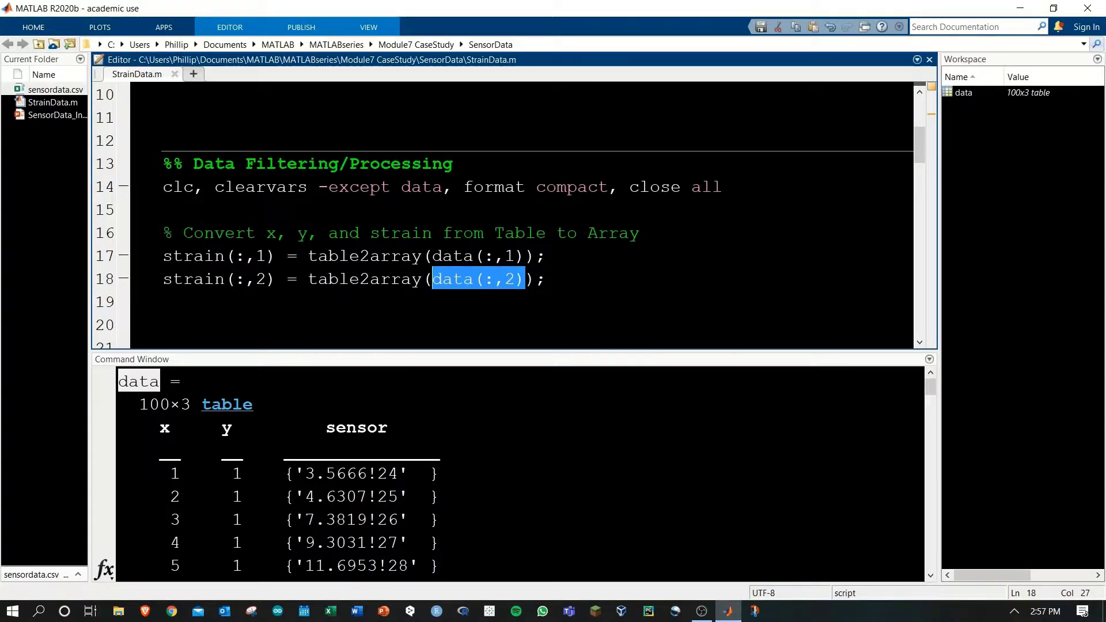
click(308, 256)
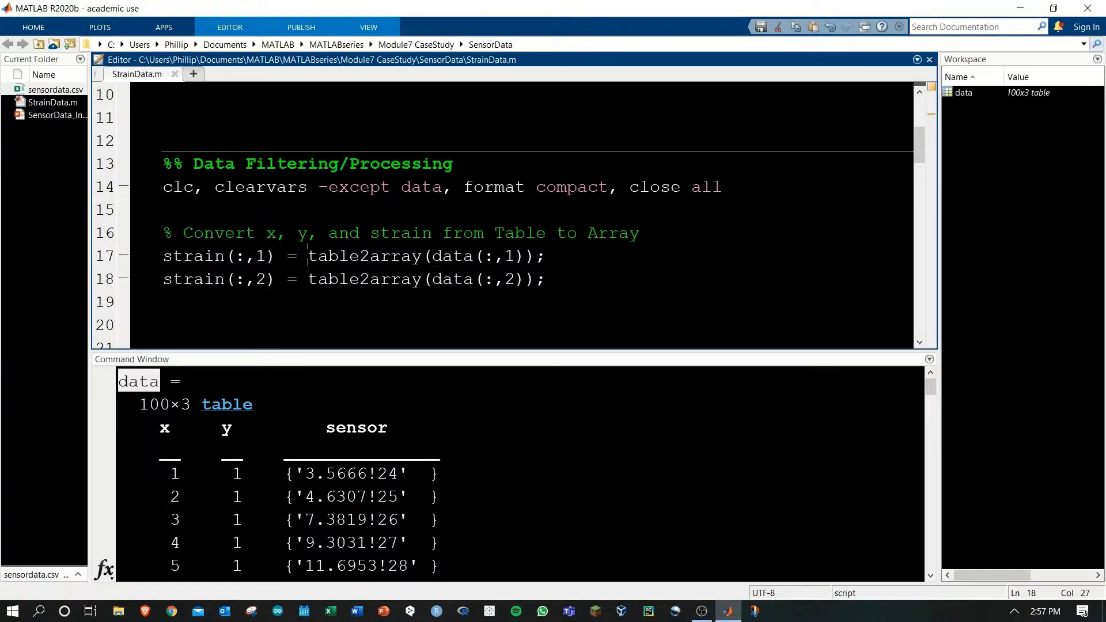
drag(308, 256, 422, 256)
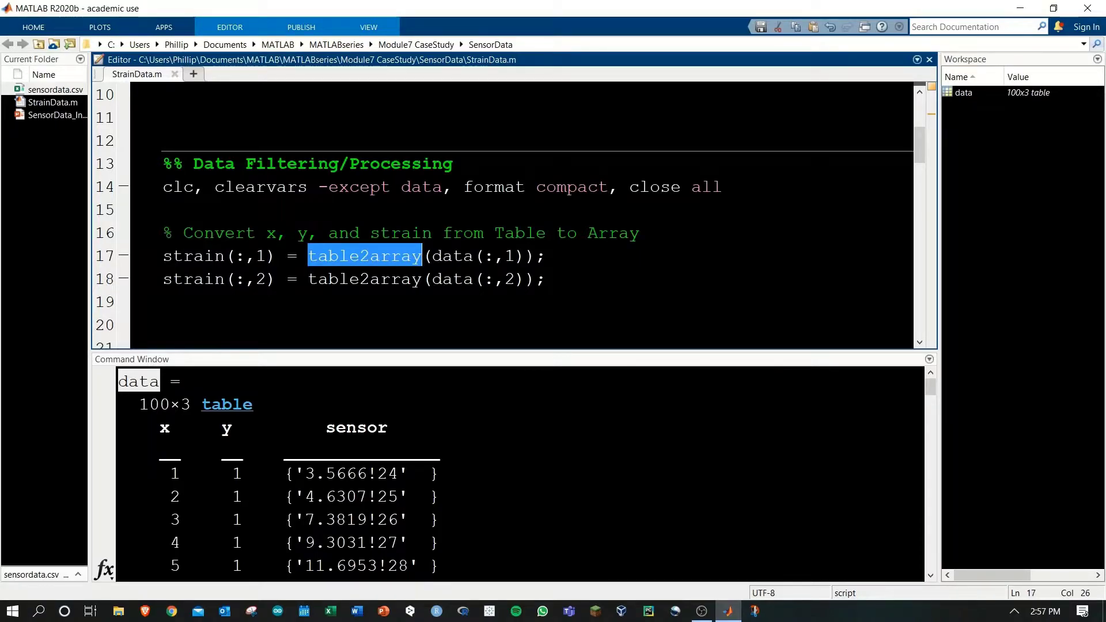
drag(432, 256, 526, 256)
drag(173, 256, 225, 256)
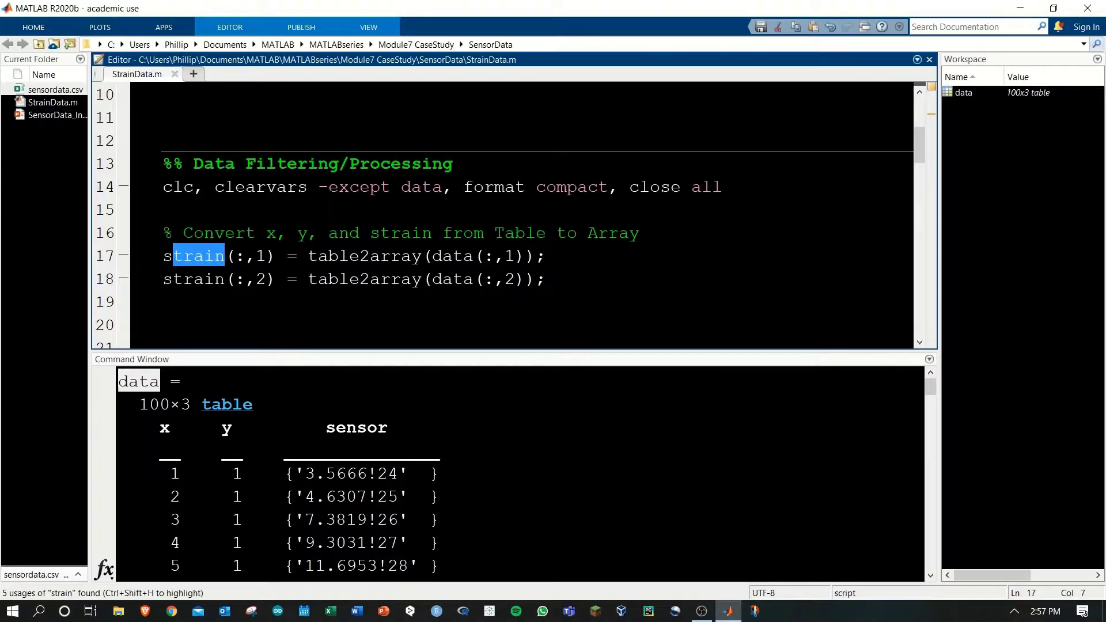
click(169, 302)
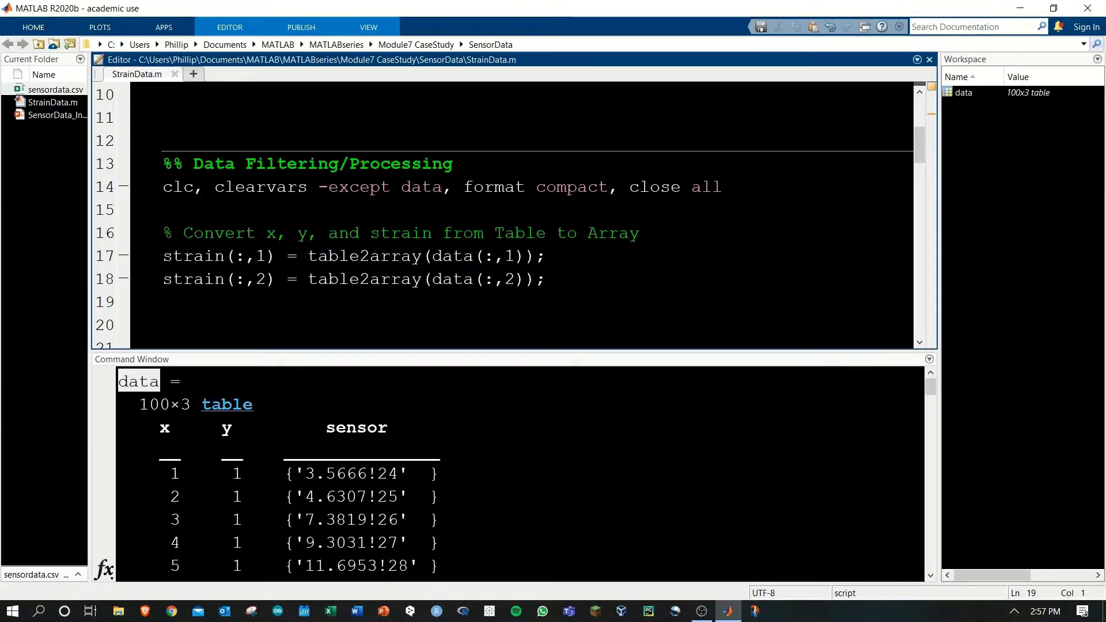
drag(371, 233, 424, 232)
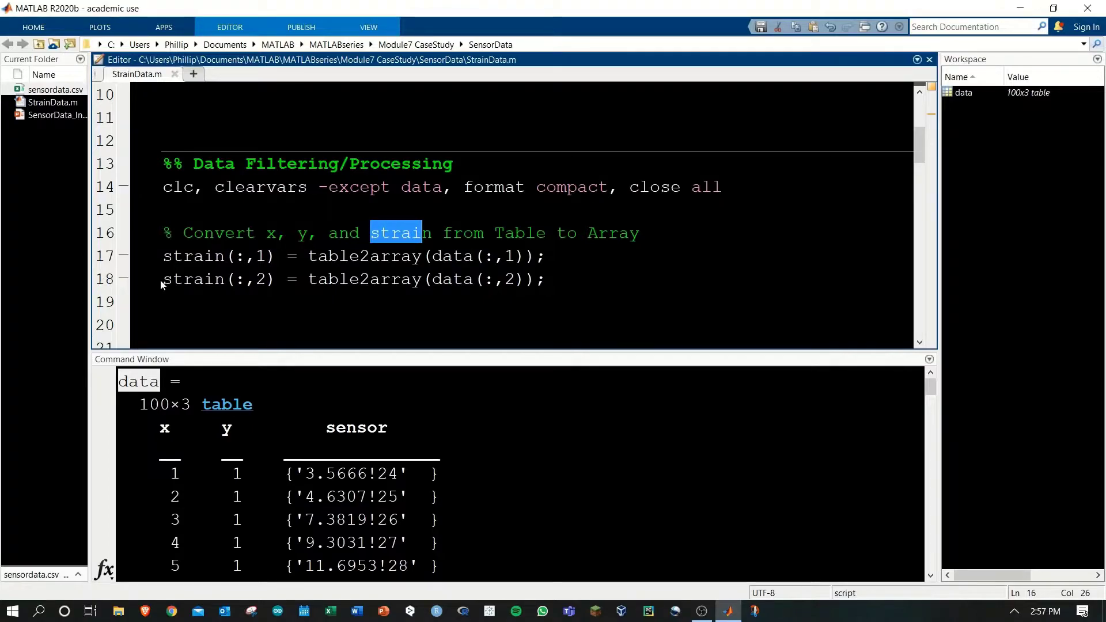
drag(163, 279, 226, 279)
click(169, 302)
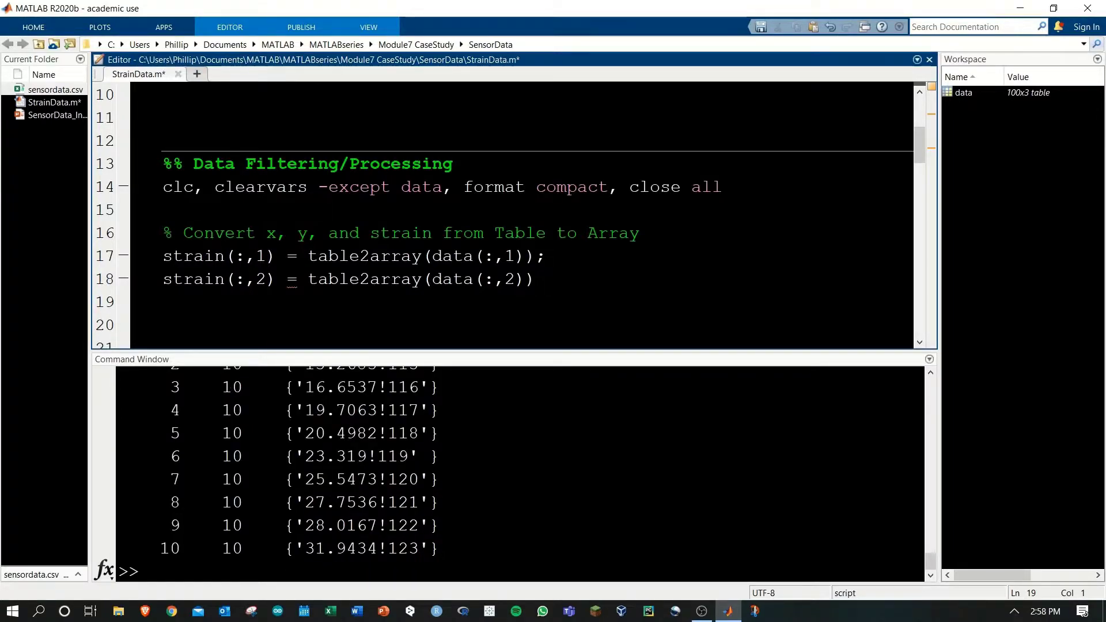
- Run the section to build strain and review its printed rows
drag(537, 278, 163, 278)
key(ctrl+c)
click(164, 302)
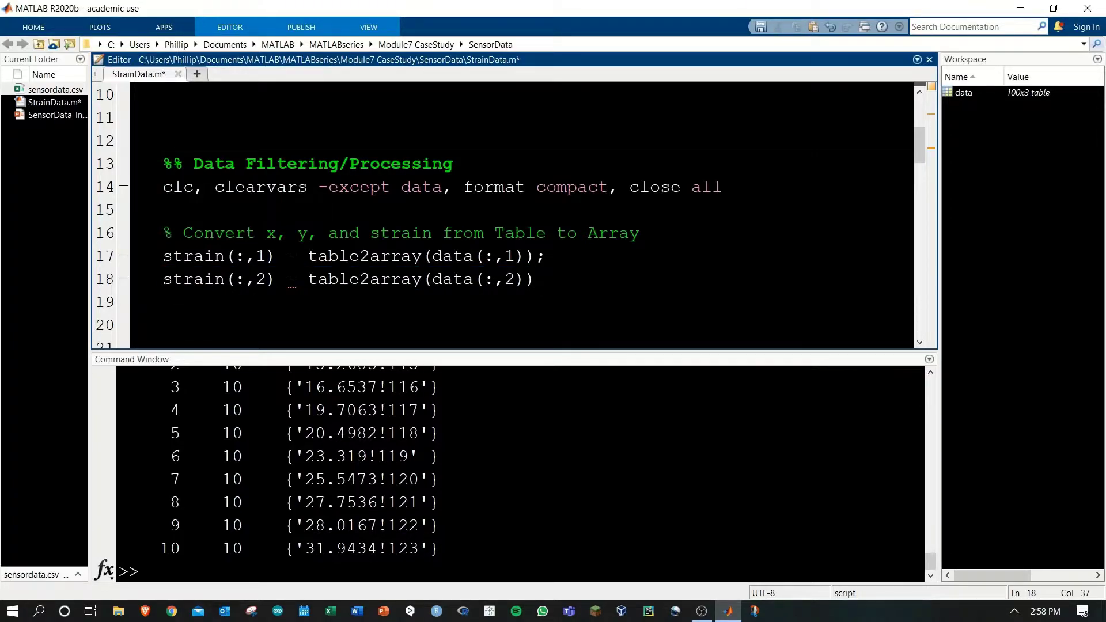
key(ctrl+Return)
click(519, 450)
scroll(518, 467, up, 6)
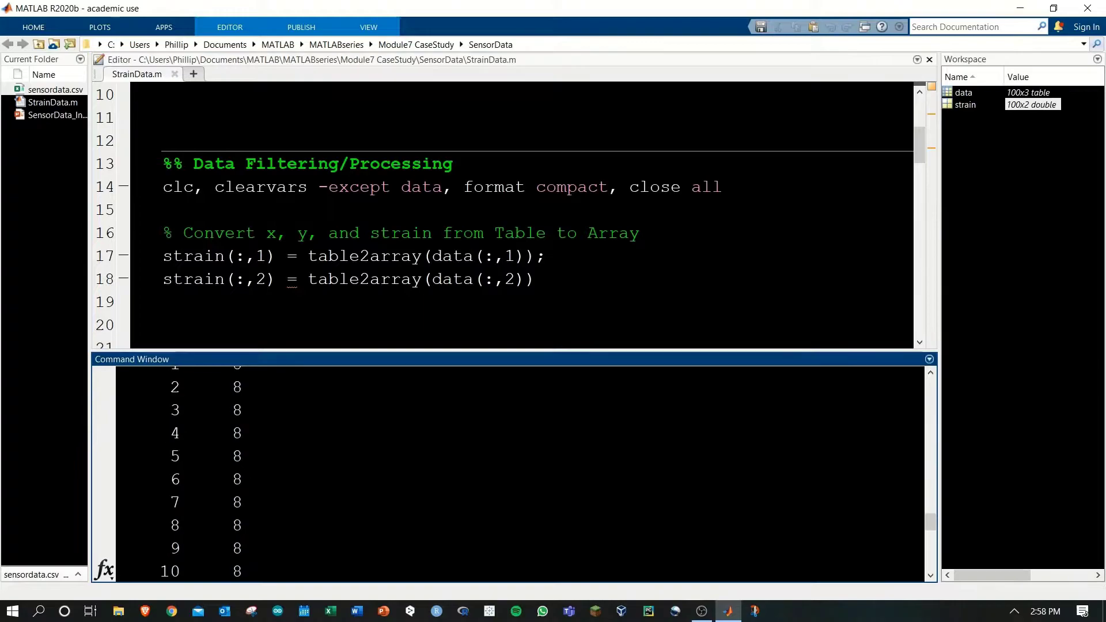
scroll(518, 466, up, 3)
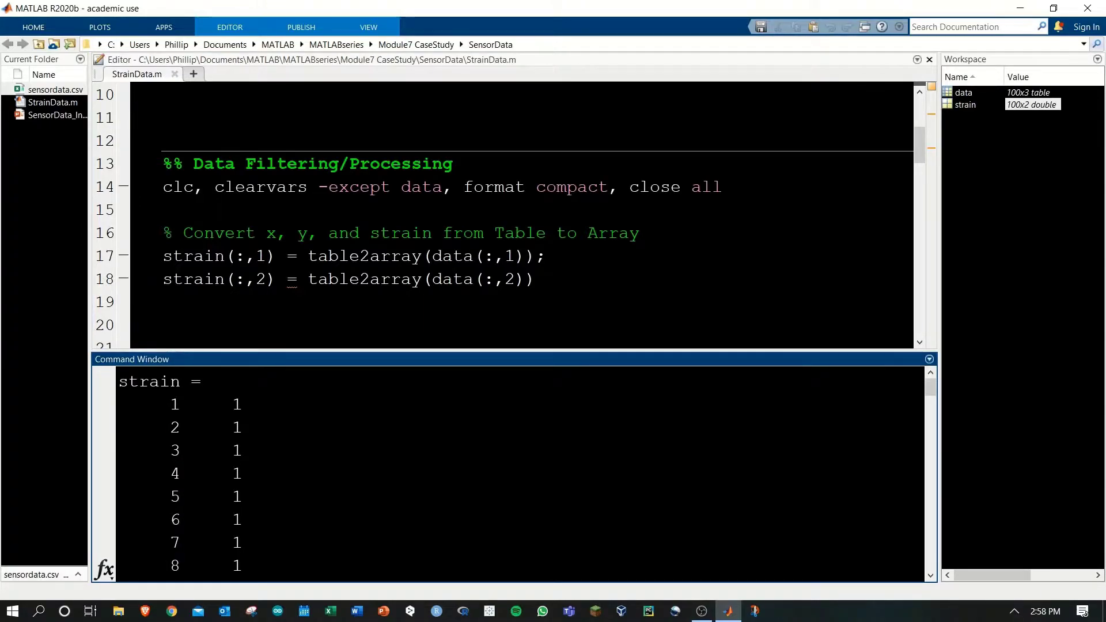
drag(173, 405, 189, 496)
click(232, 496)
- Duplicate line 18 as line 19 and confirm strain is a 100x2 double
double_click(510, 280)
drag(535, 279, 163, 279)
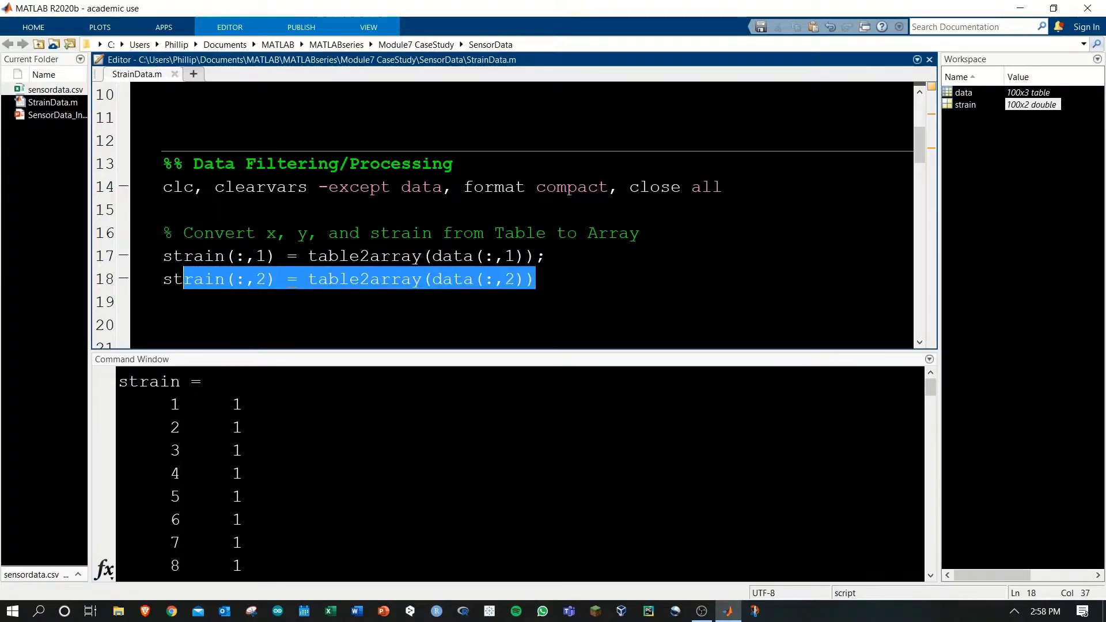
key(ctrl+c)
key(Right)
key(Return)
key(ctrl+v)
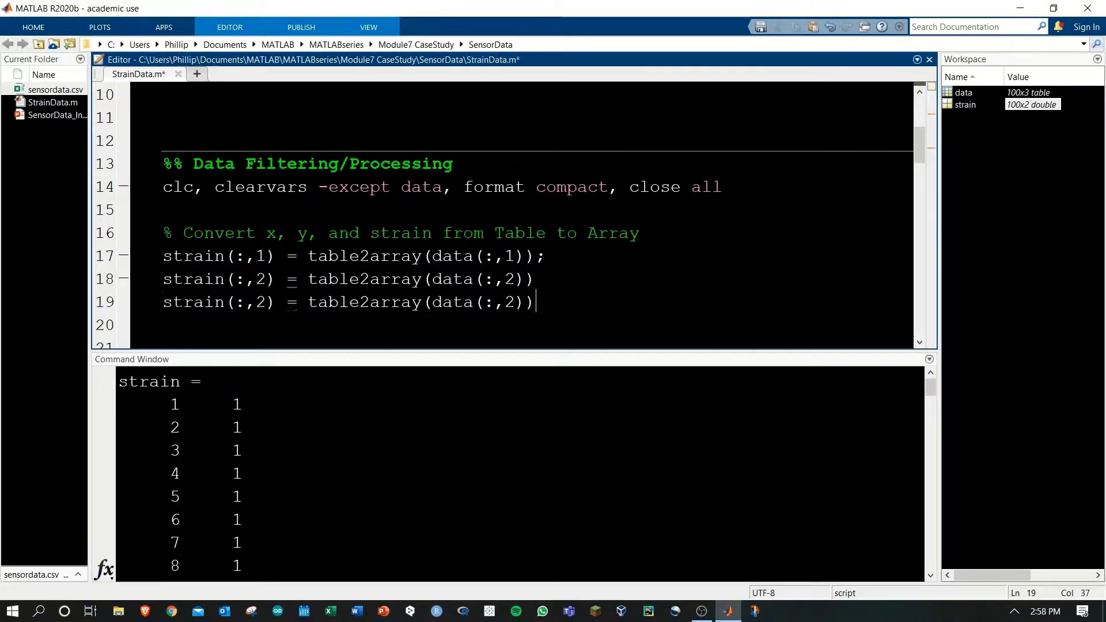
drag(244, 407, 119, 381)
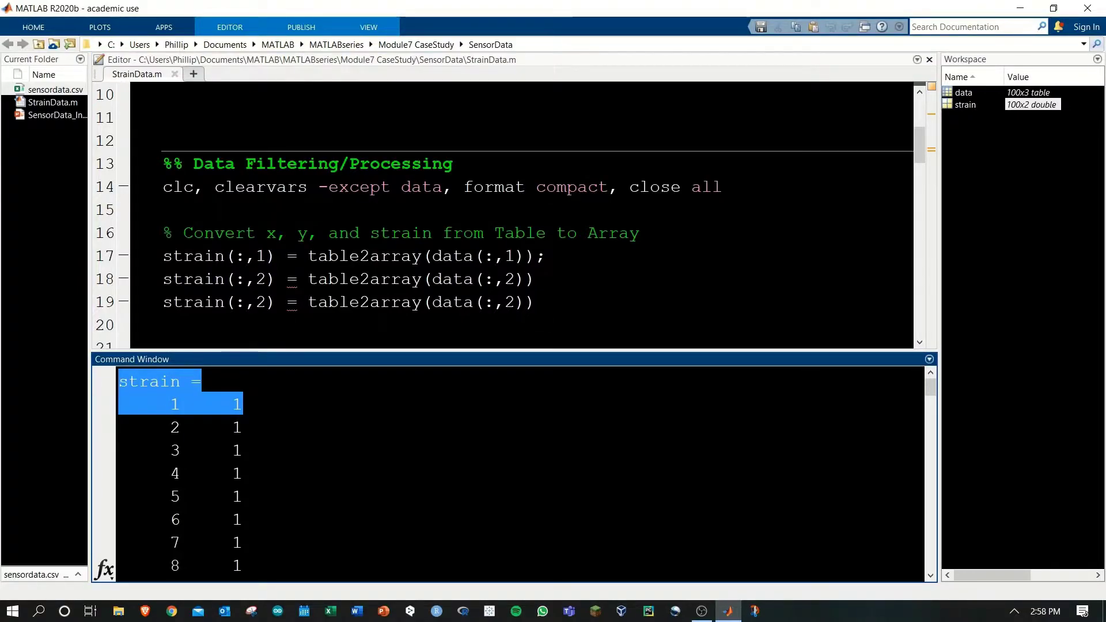
click(243, 427)
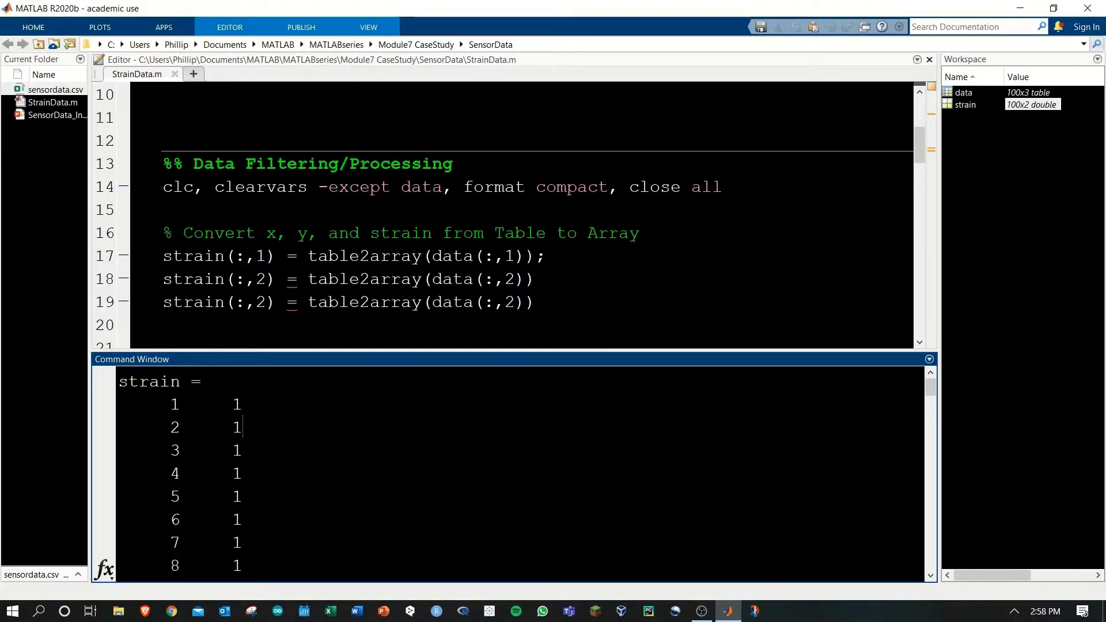
click(1015, 158)
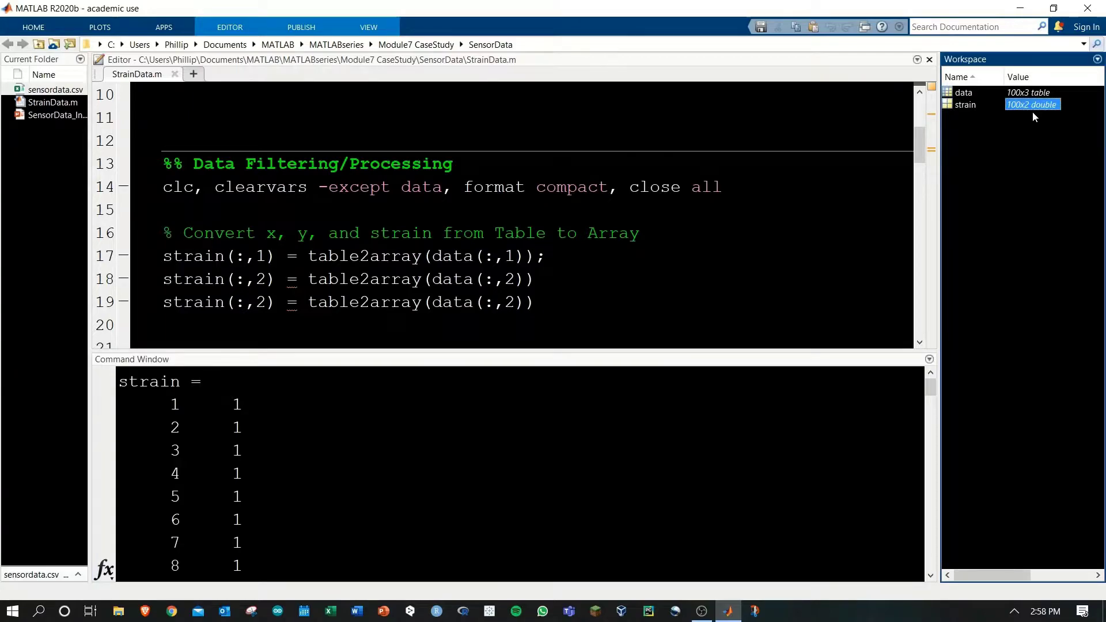
click(260, 325)
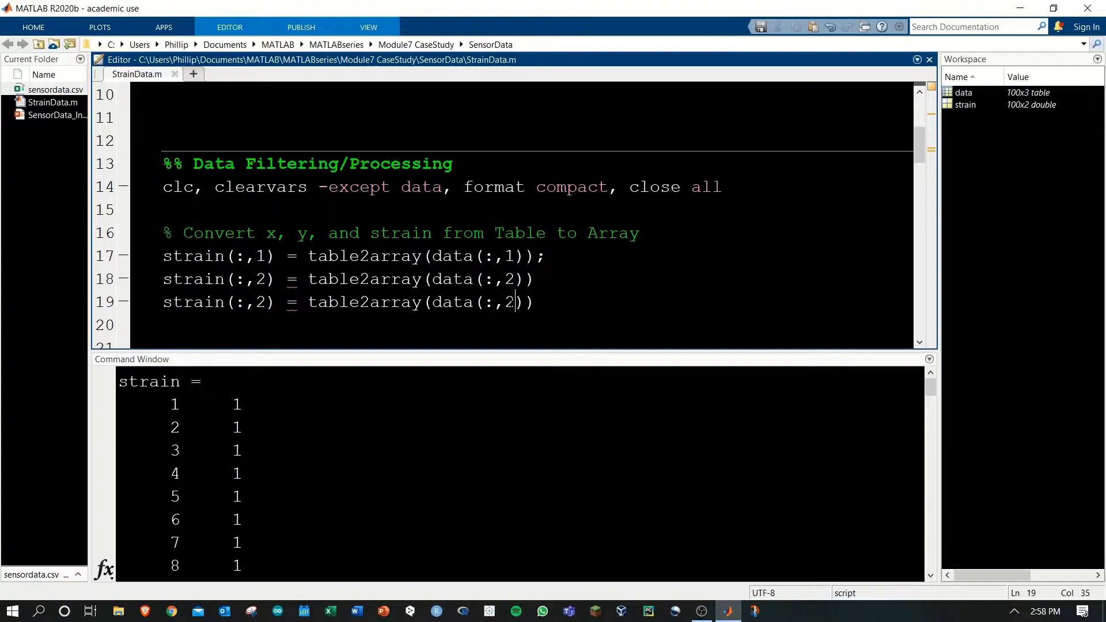
- Make line 19 assign data column 3 to strain(:,3) and run it
key(BackSpace)
text(3)
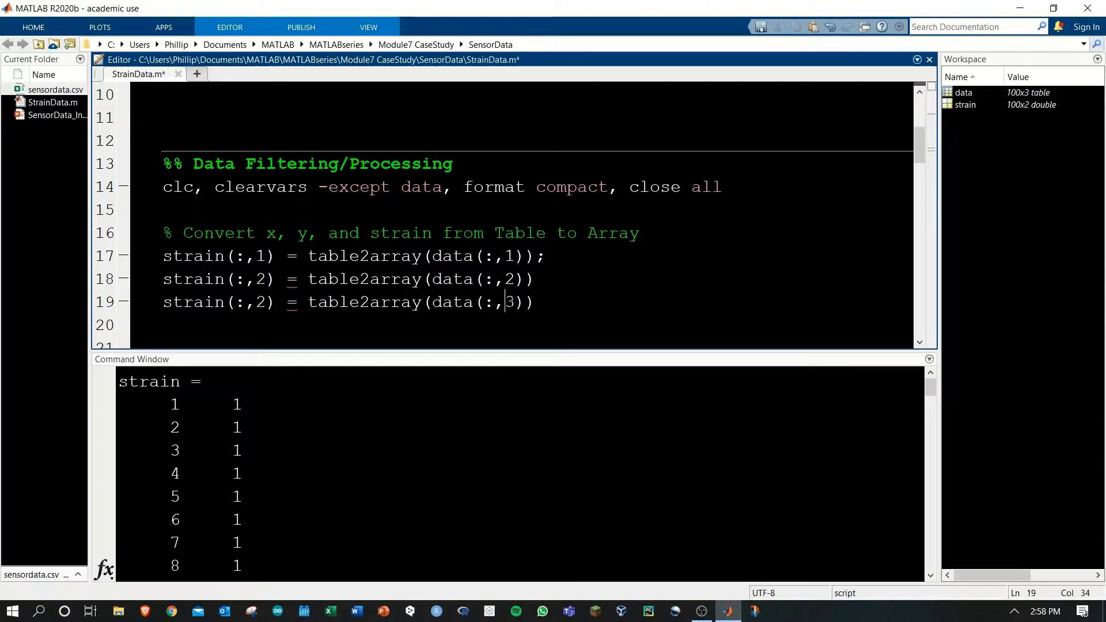
click(257, 302)
key(BackSpace)
text(3)
text(;)
key(ctrl+Return)
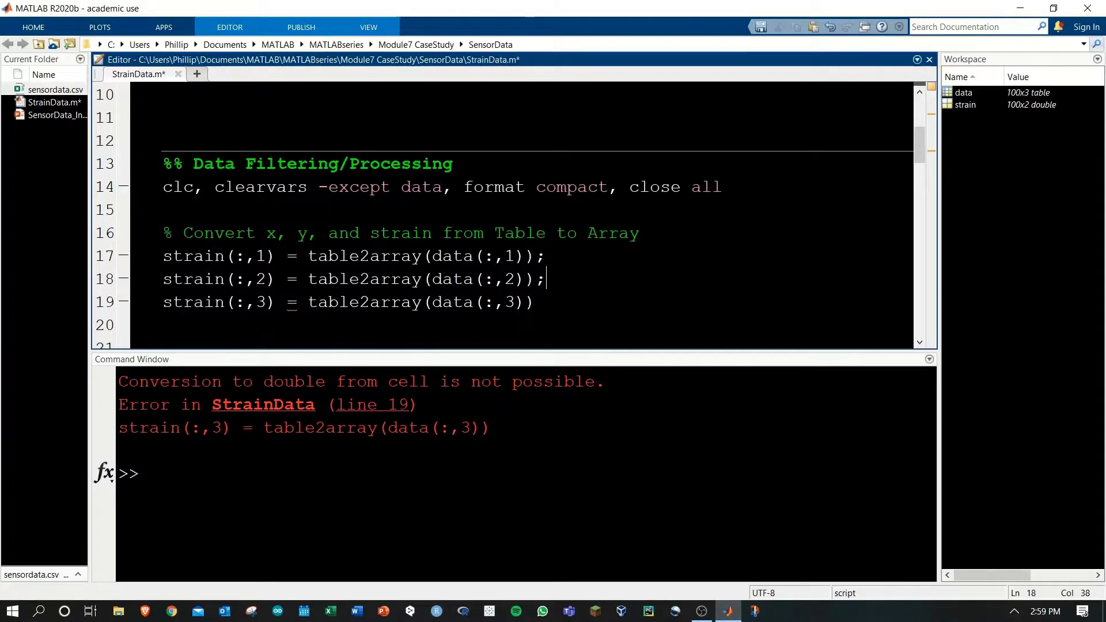
drag(128, 382, 604, 381)
click(583, 381)
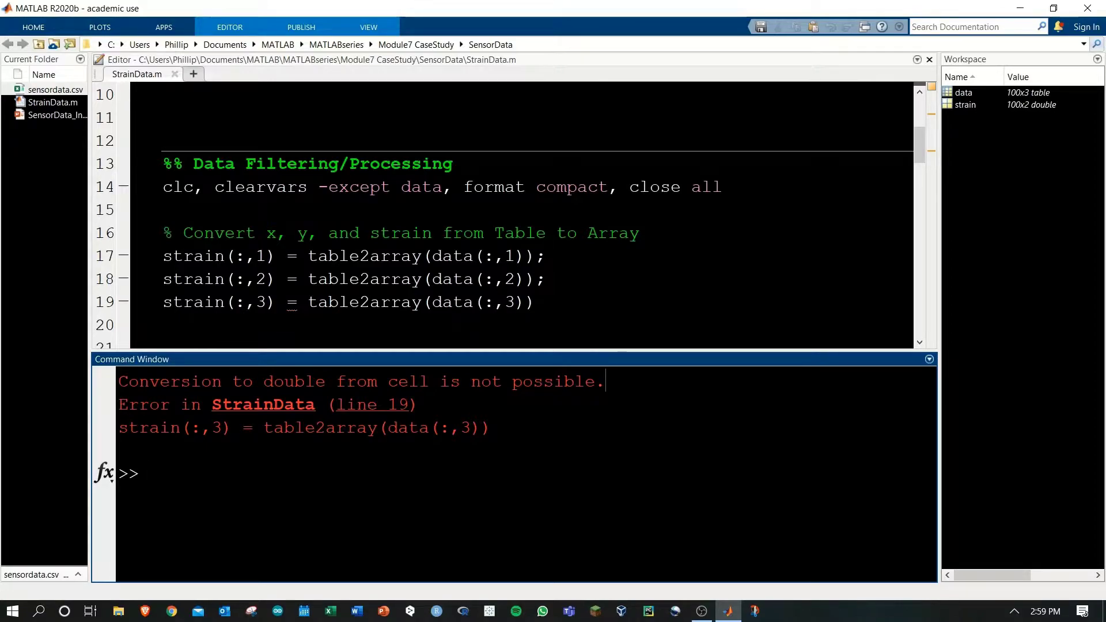
click(260, 326)
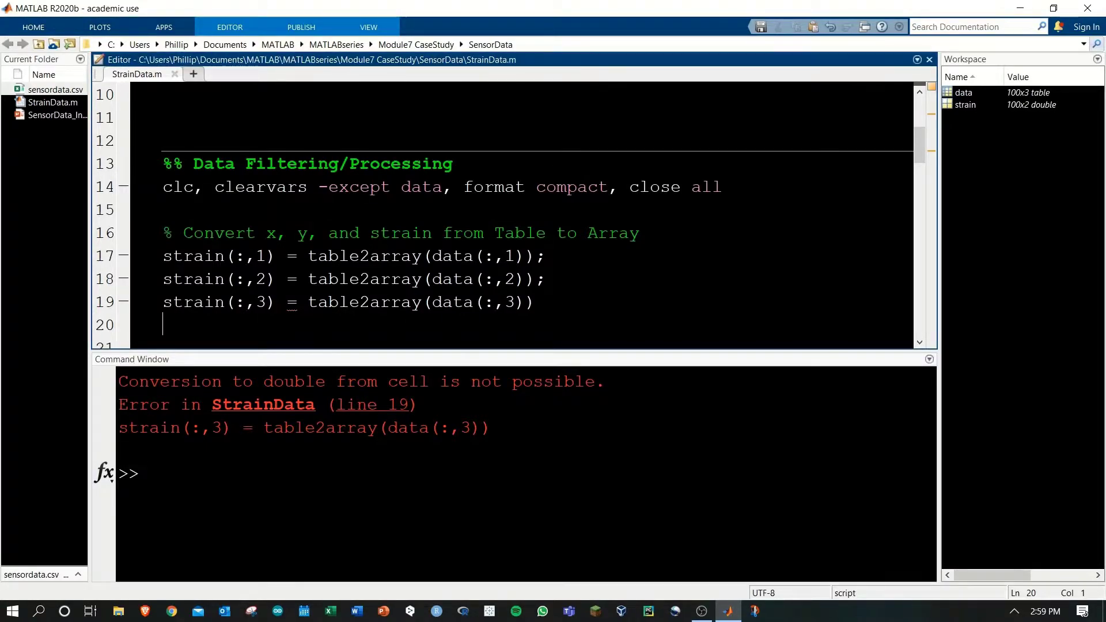
drag(388, 381, 430, 381)
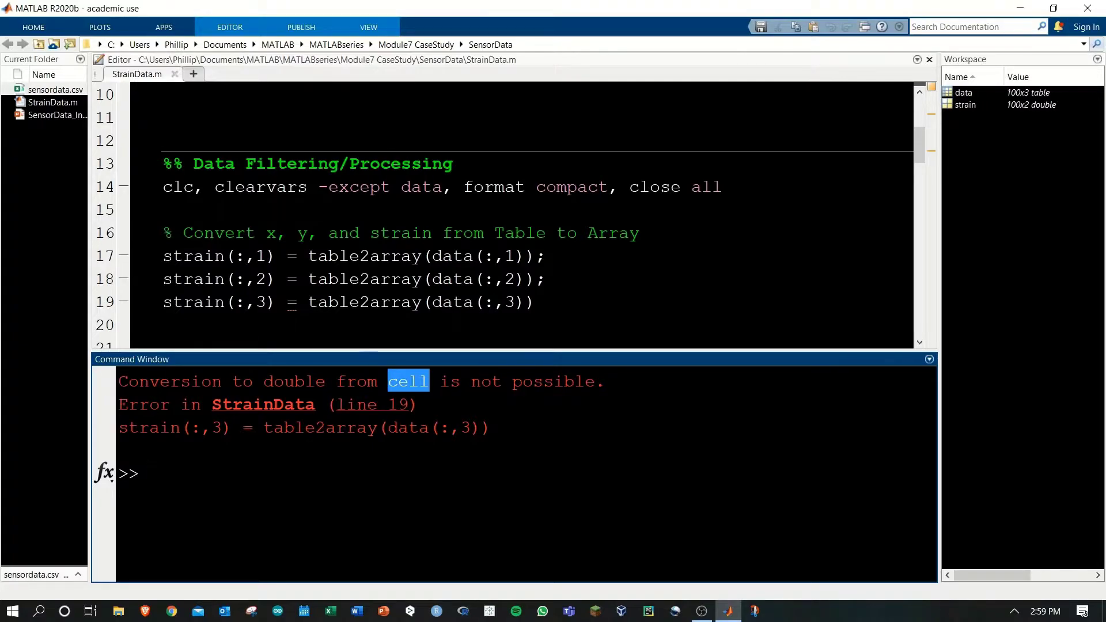
drag(164, 256, 545, 279)
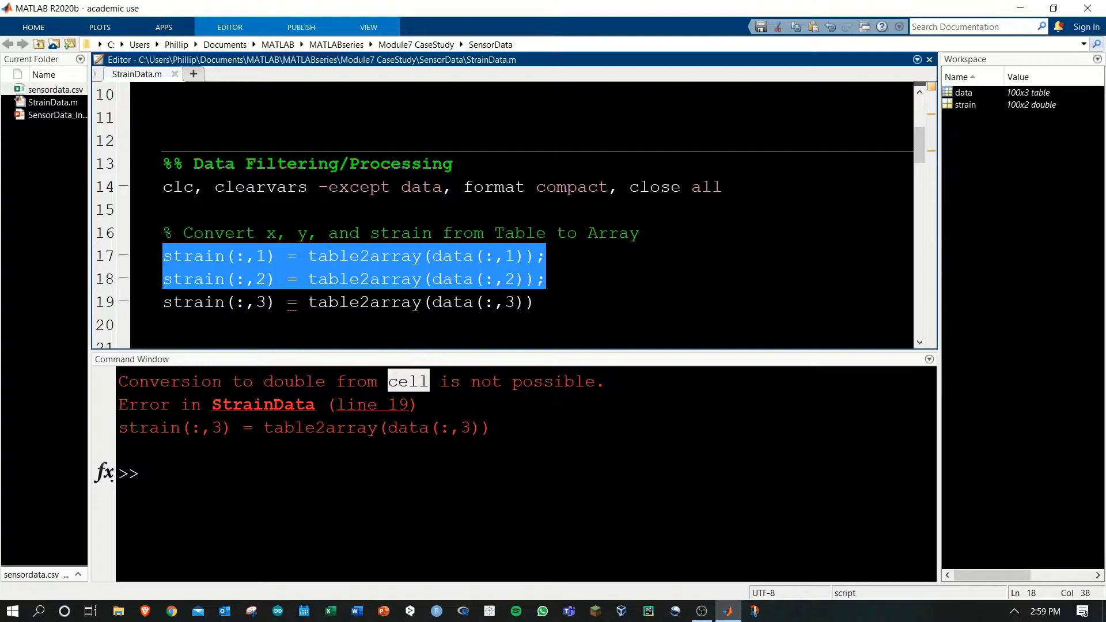
click(139, 474)
drag(264, 381, 326, 385)
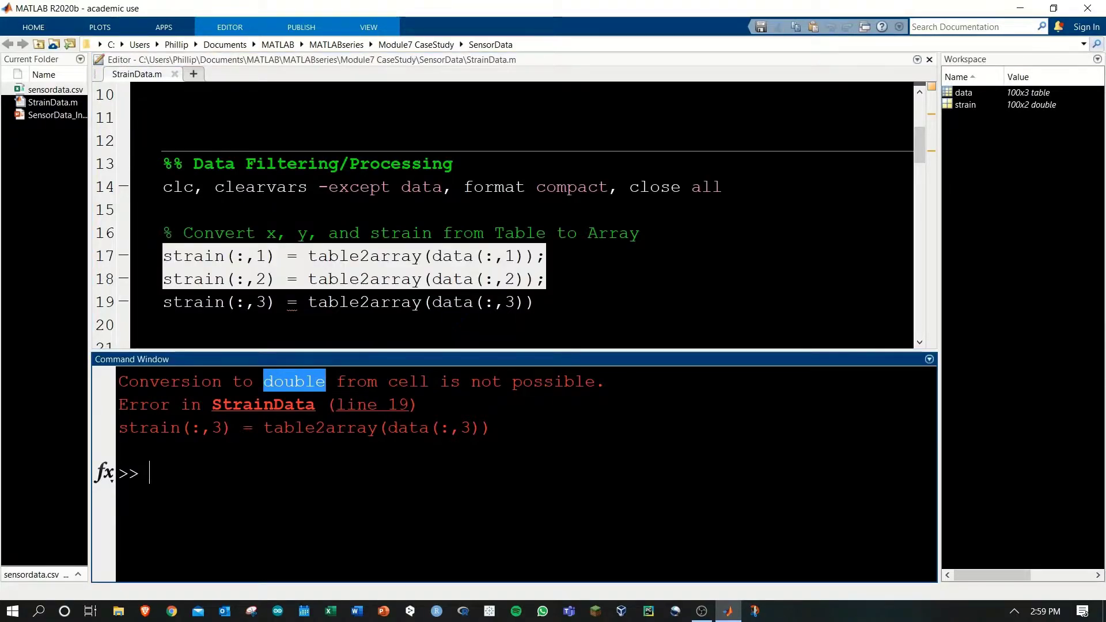
double_click(408, 382)
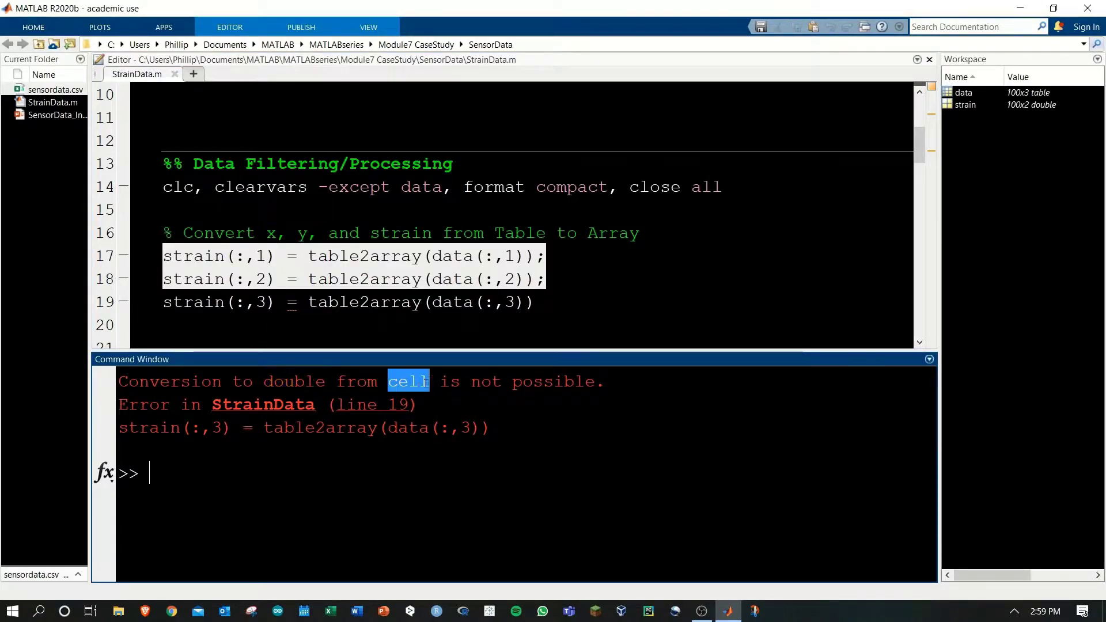
click(259, 325)
drag(163, 301, 162, 325)
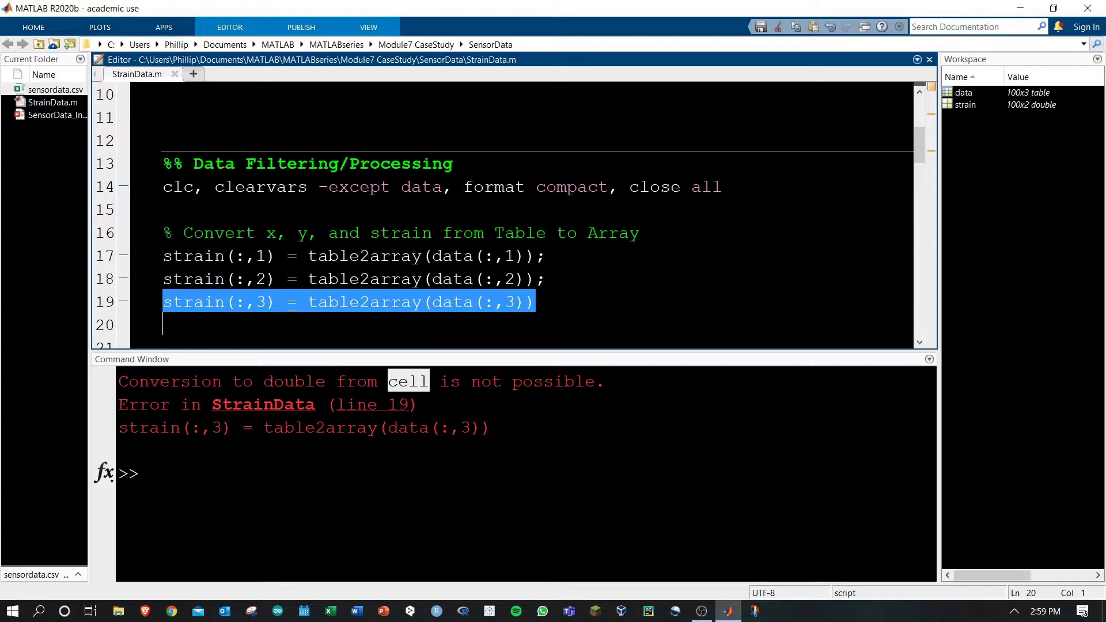
- Rewrite line 19 as s3 = table2array(data(:,3))
key(Down)
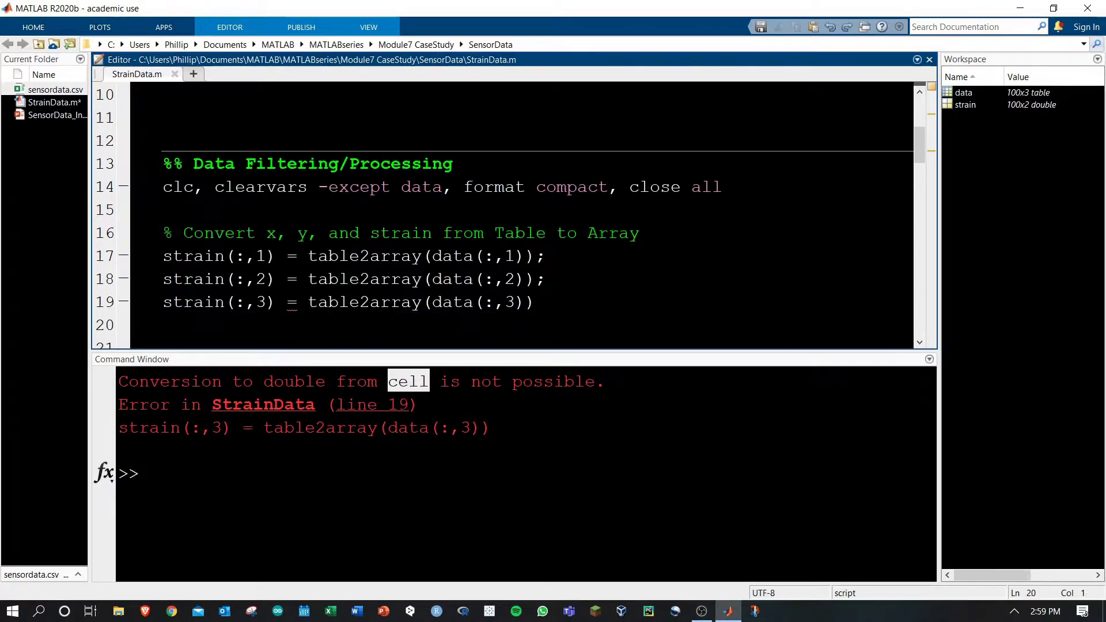
drag(271, 301, 174, 302)
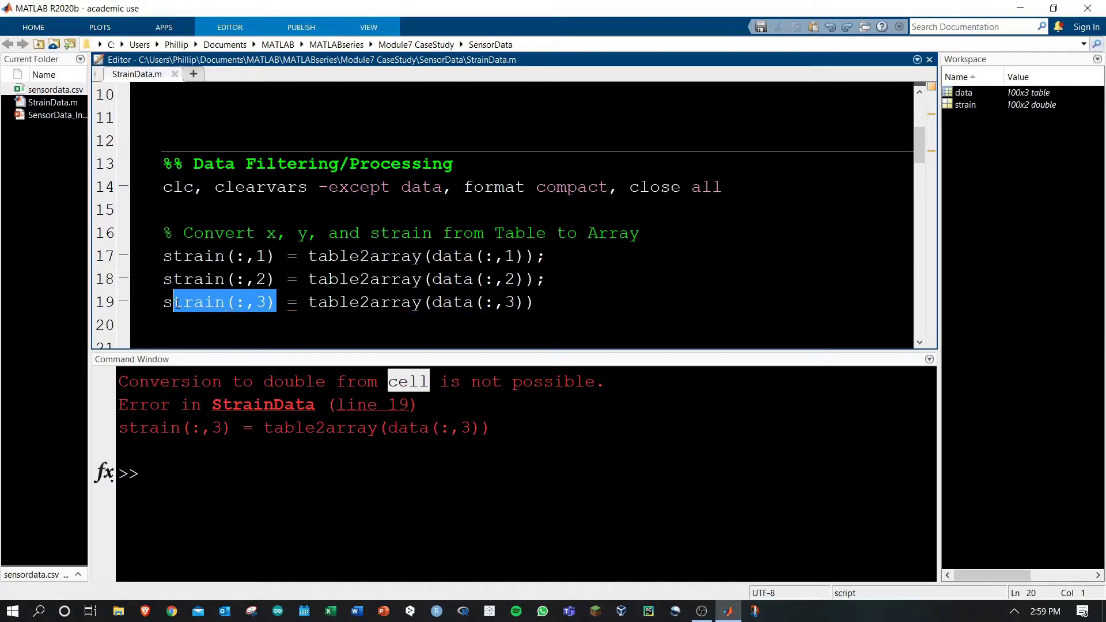
text(3)
key(Down)
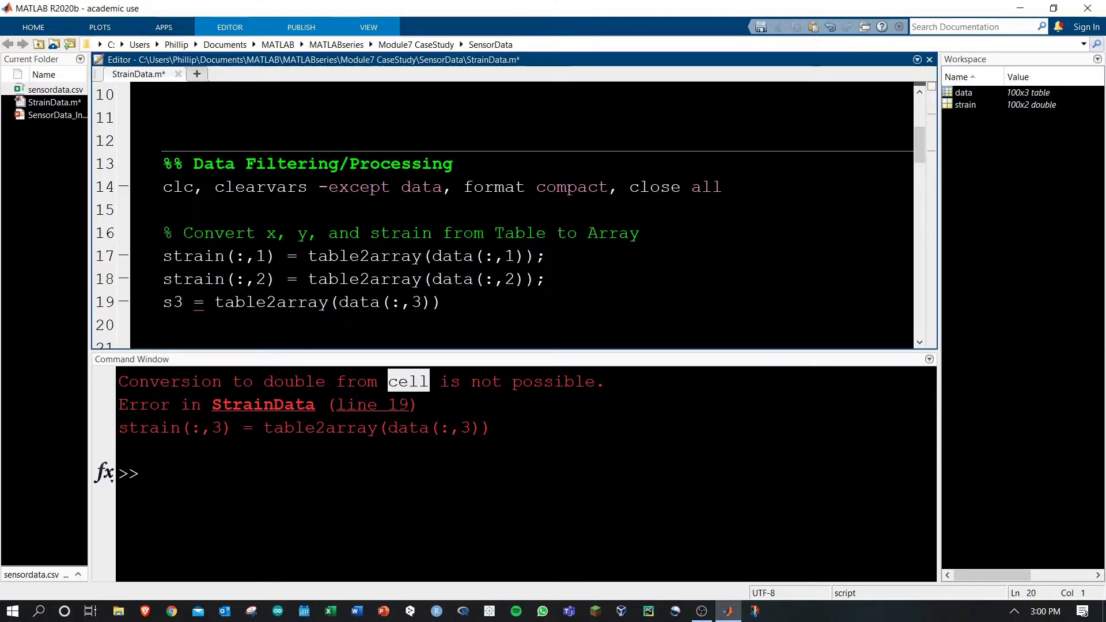
drag(121, 381, 326, 382)
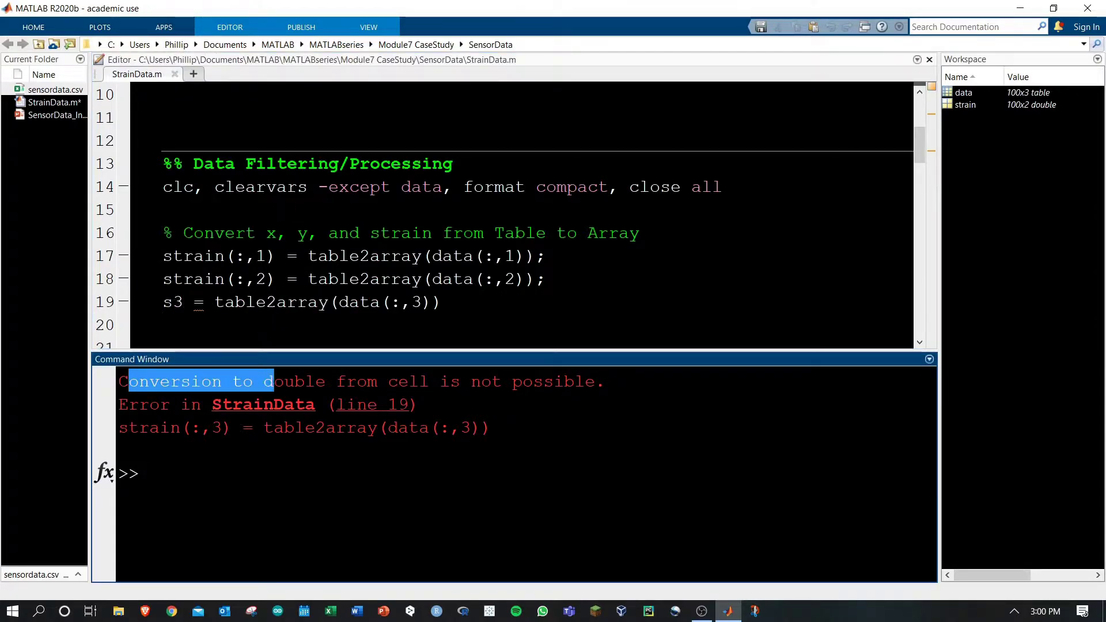
click(519, 342)
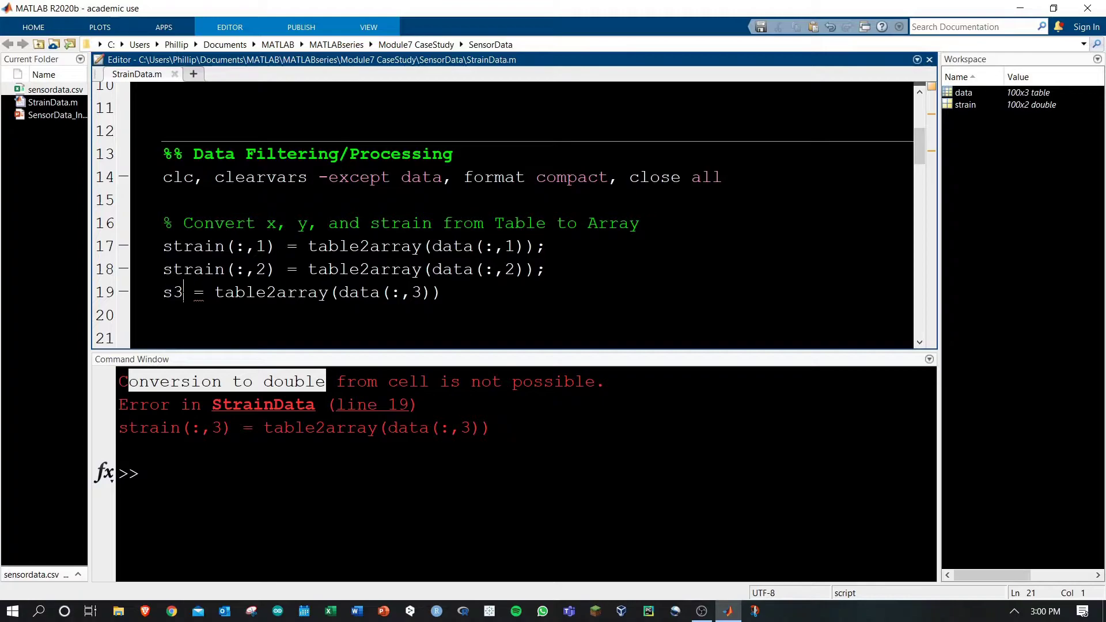
double_click(177, 293)
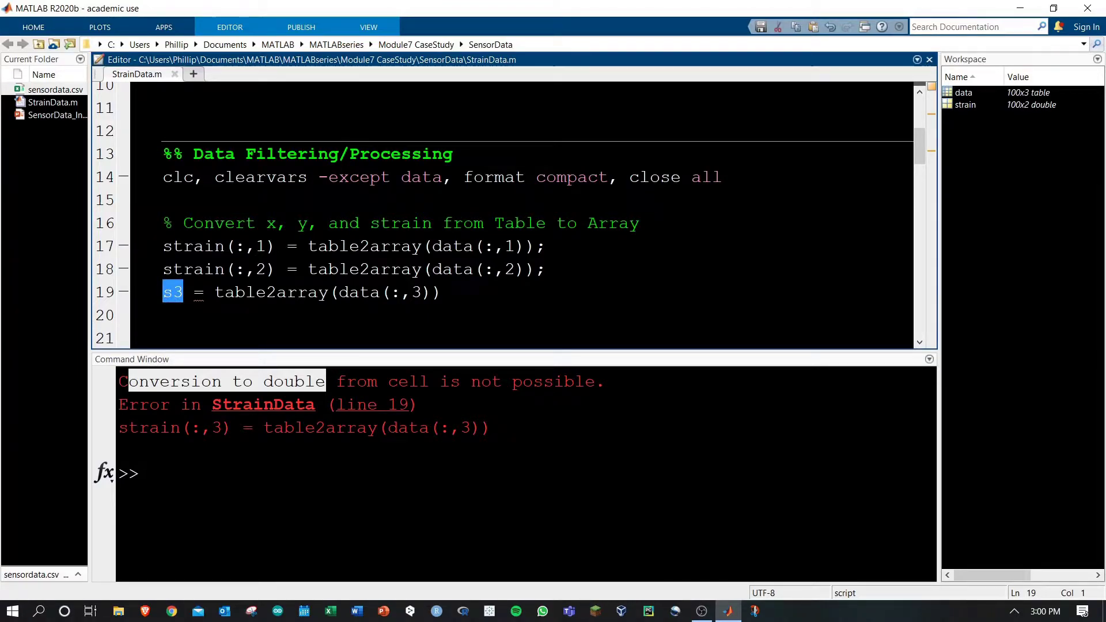
drag(339, 292, 423, 292)
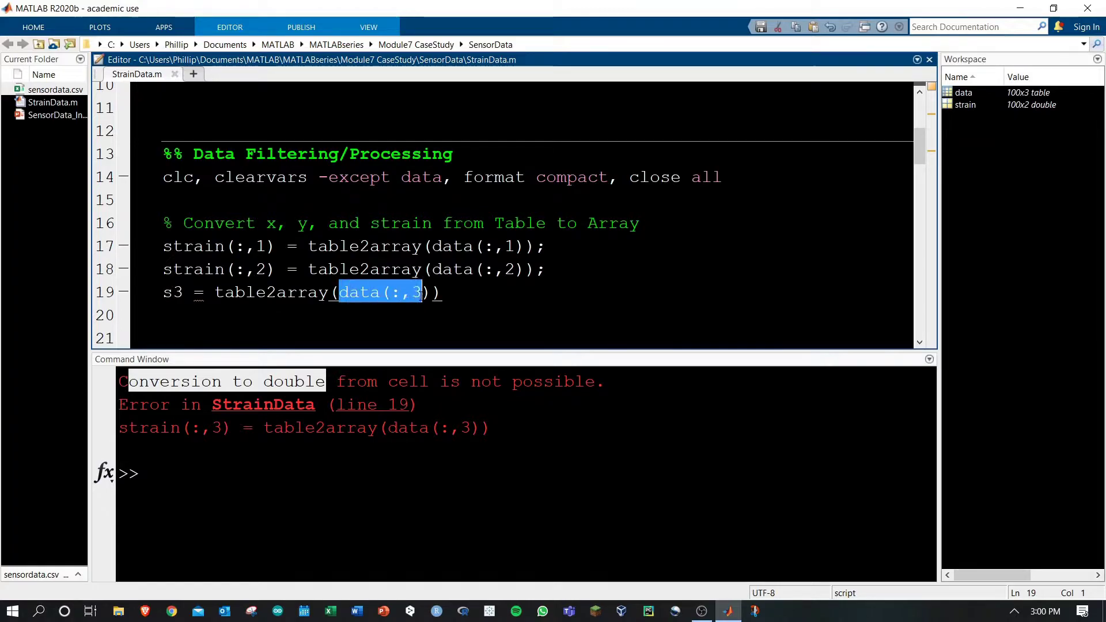
key(End)
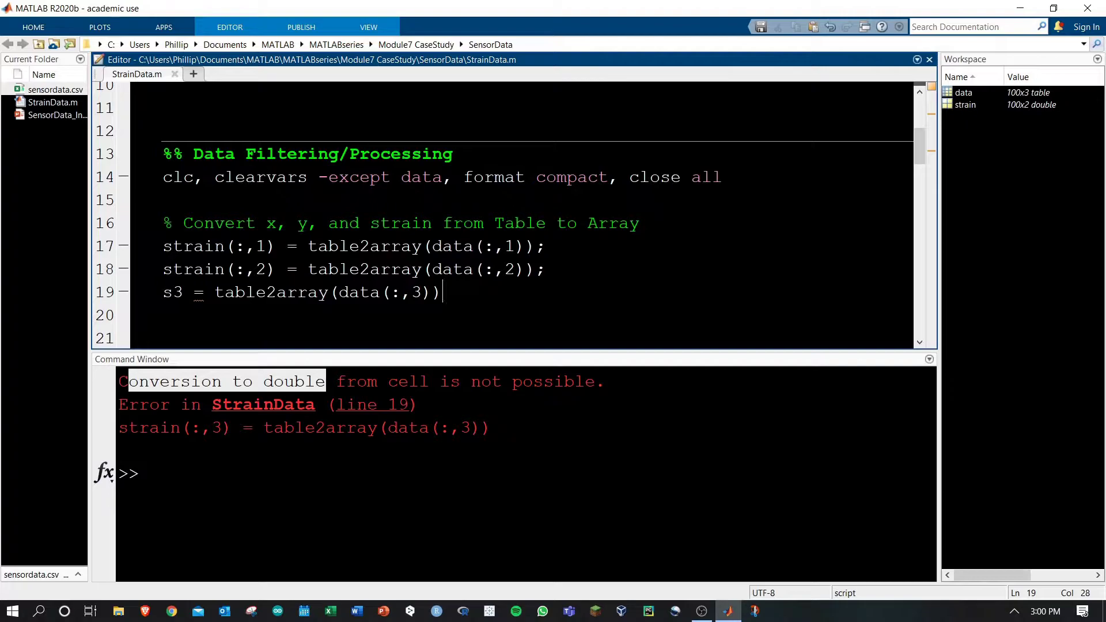
- Run the section and point out that s3 is a 100×1 cell
key(ctrl+Return)
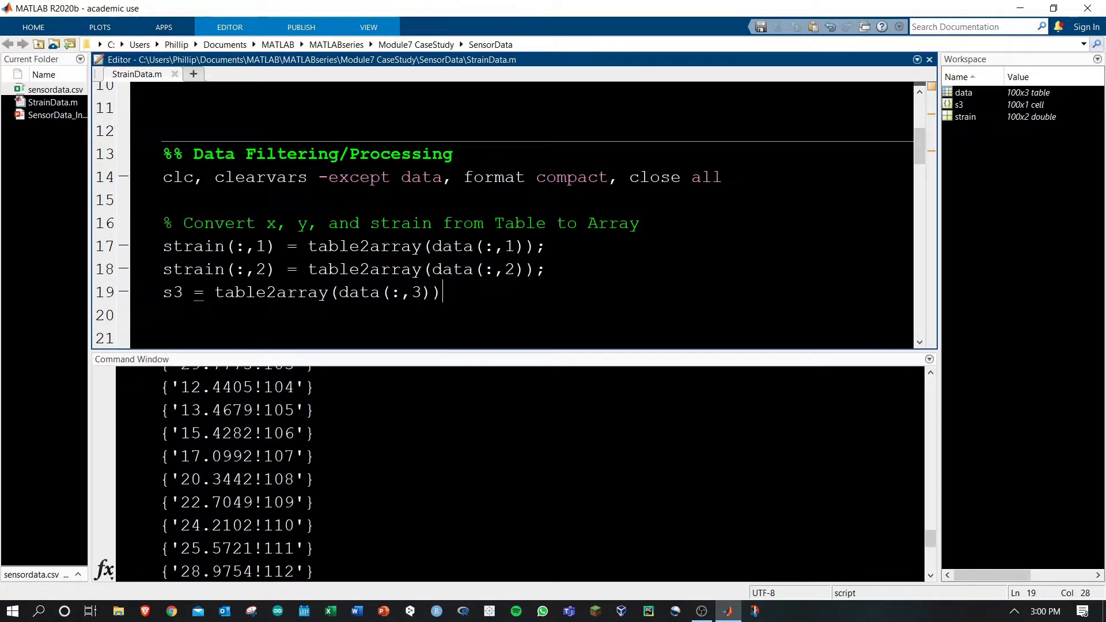
scroll(518, 476, up, 5)
scroll(518, 476, up, 5)
scroll(519, 476, up, 5)
scroll(519, 476, up, 5)
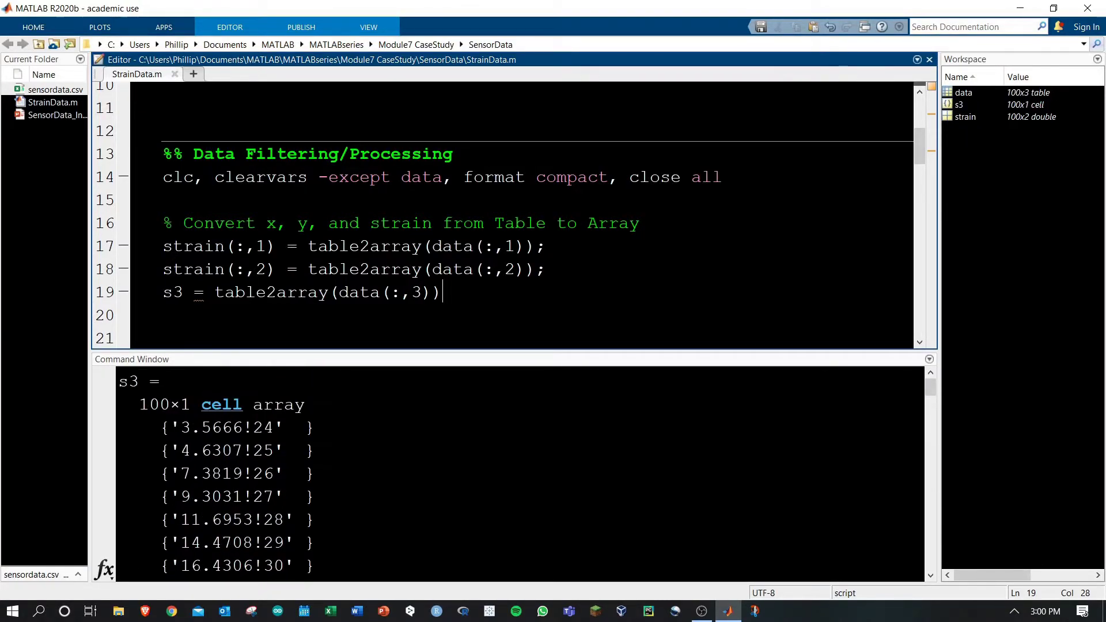
click(519, 476)
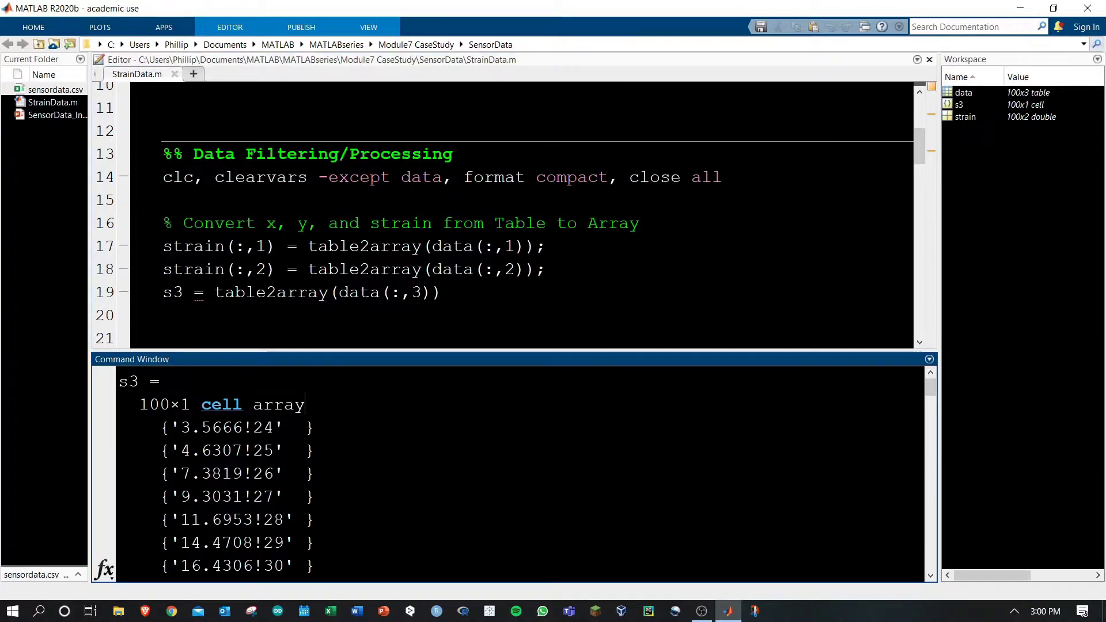
double_click(221, 405)
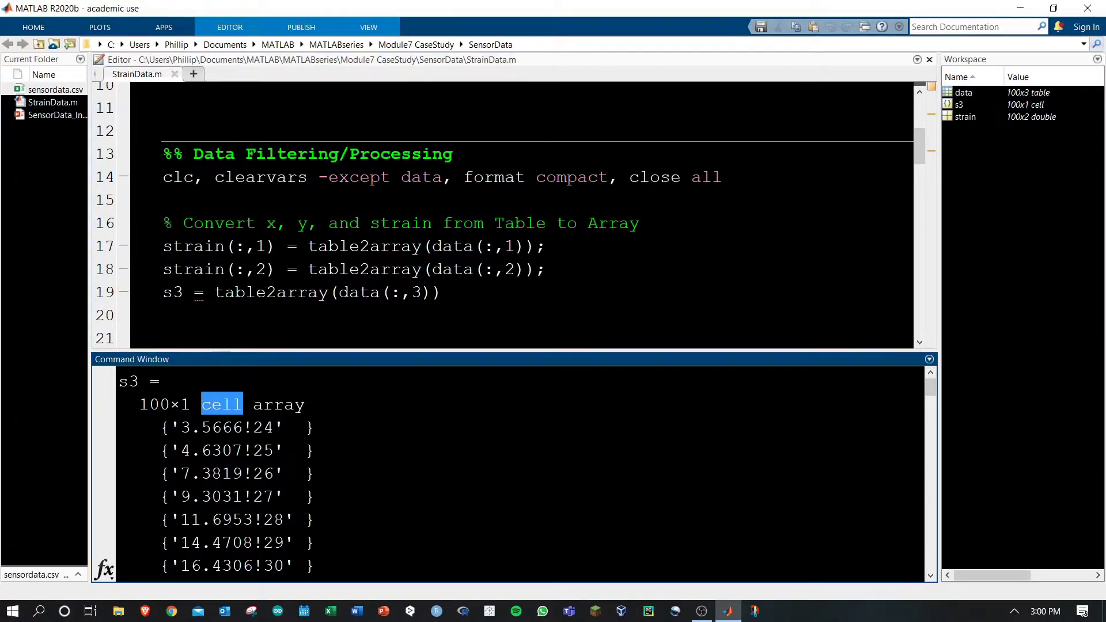
key(ctrl+shift+0)
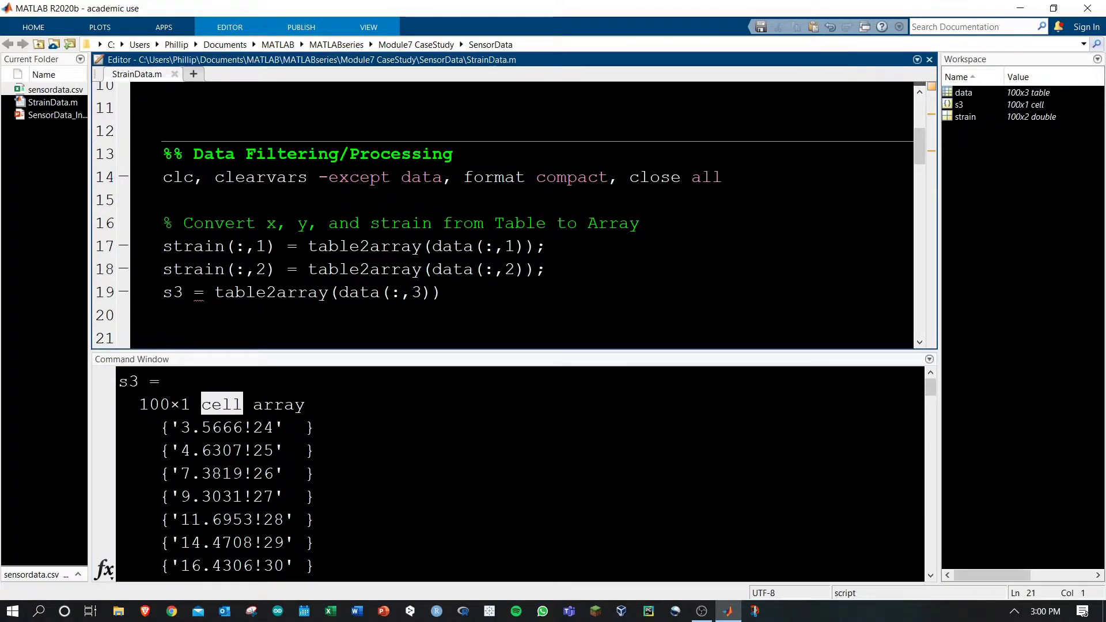
scroll(519, 216, down, 2)
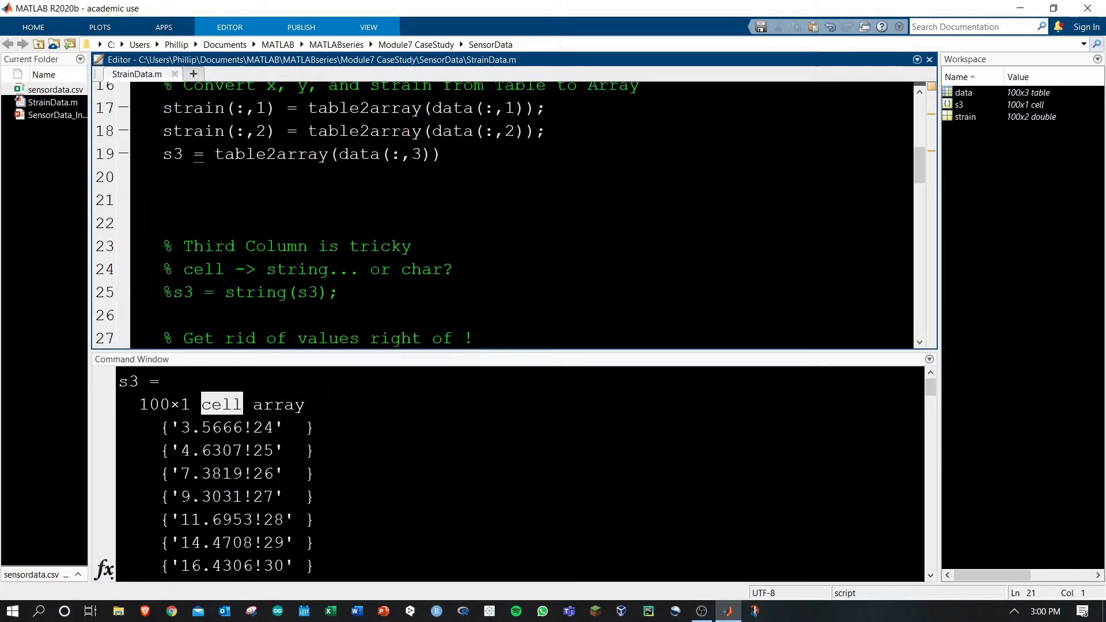
- Uncomment line 25 so it reads s3 = string(s3), per the cell -> string note
double_click(203, 270)
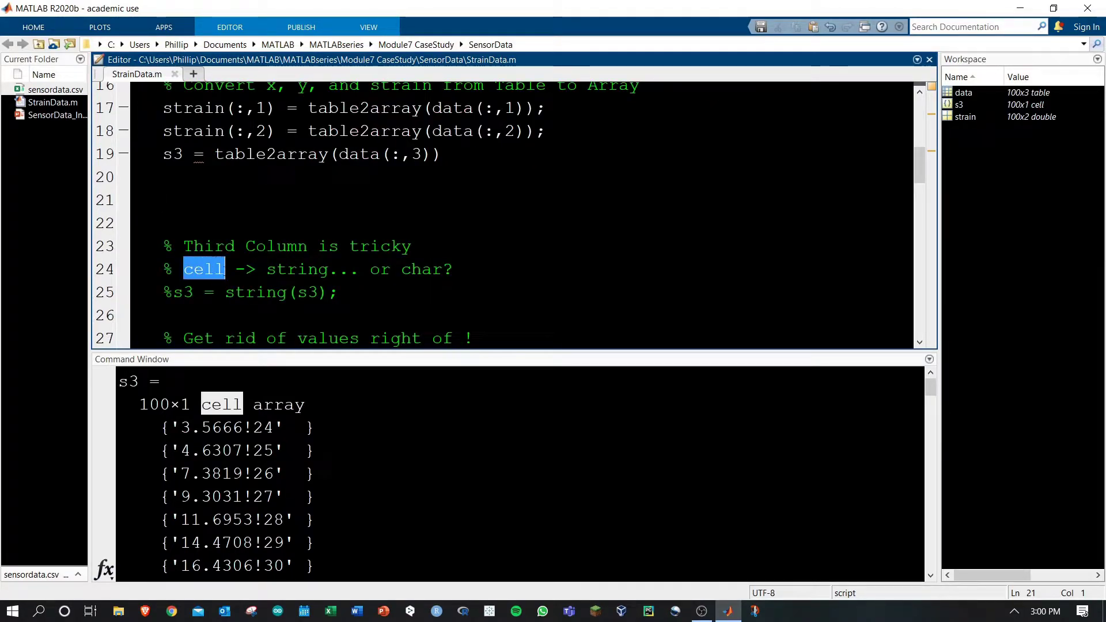
drag(224, 269, 331, 269)
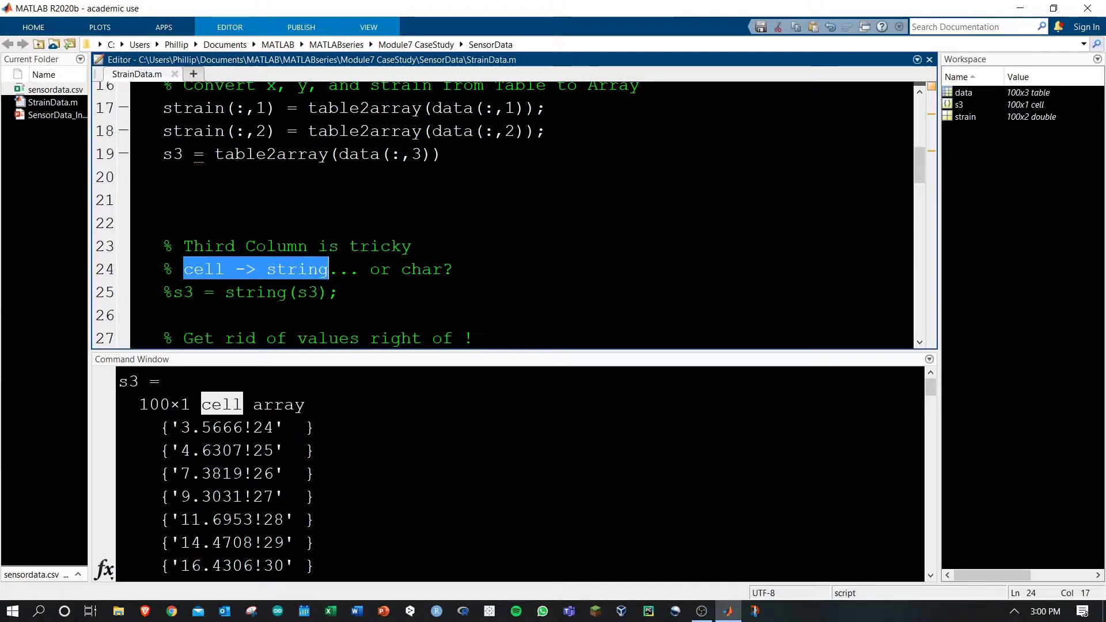
click(164, 316)
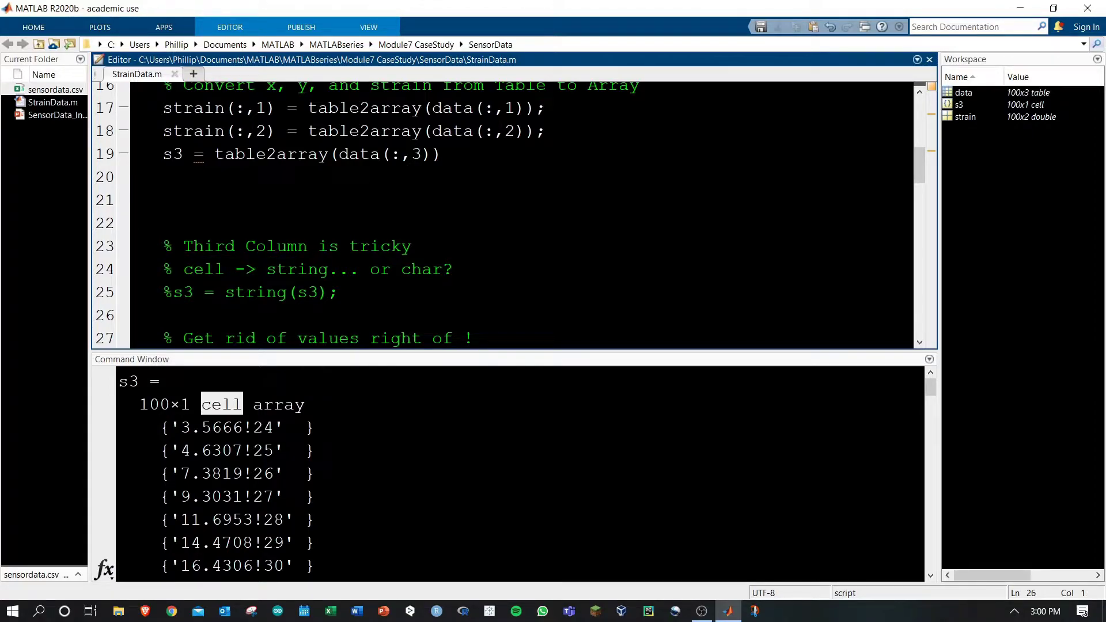
key(Return)
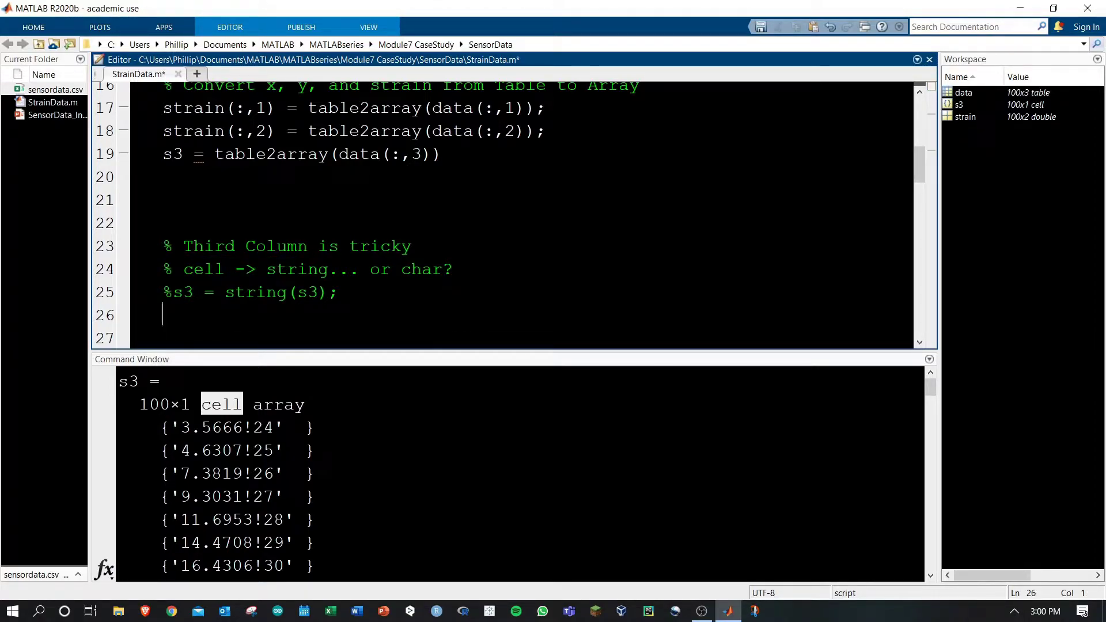
key(Up)
key(Up)
key(Delete)
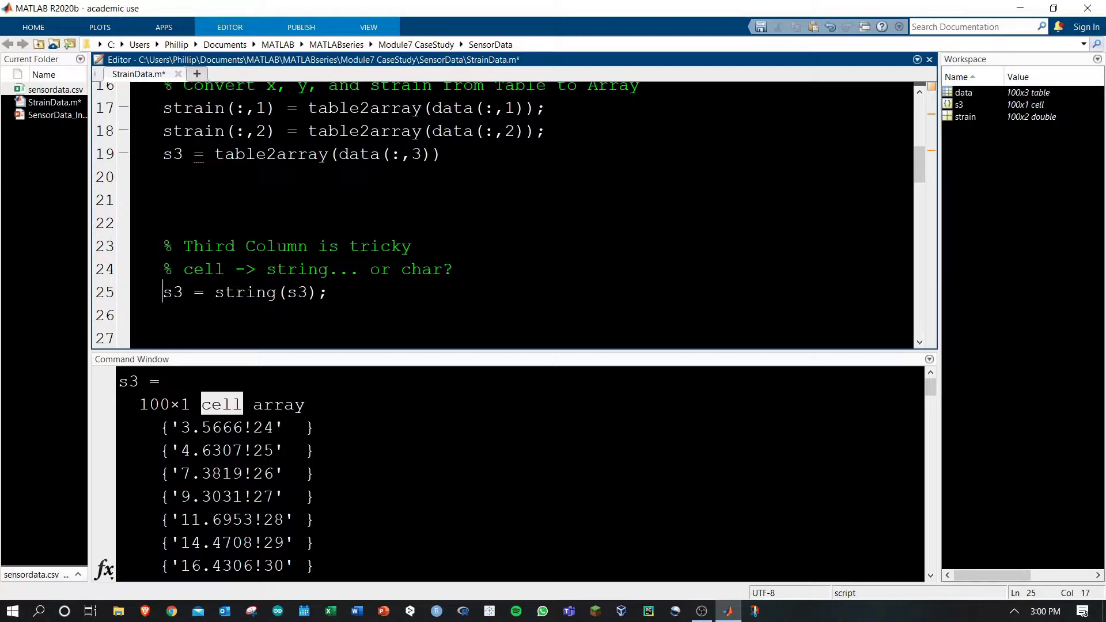
- Save and run the script with F5, then review the last rows of the string output
double_click(172, 292)
drag(216, 292, 277, 292)
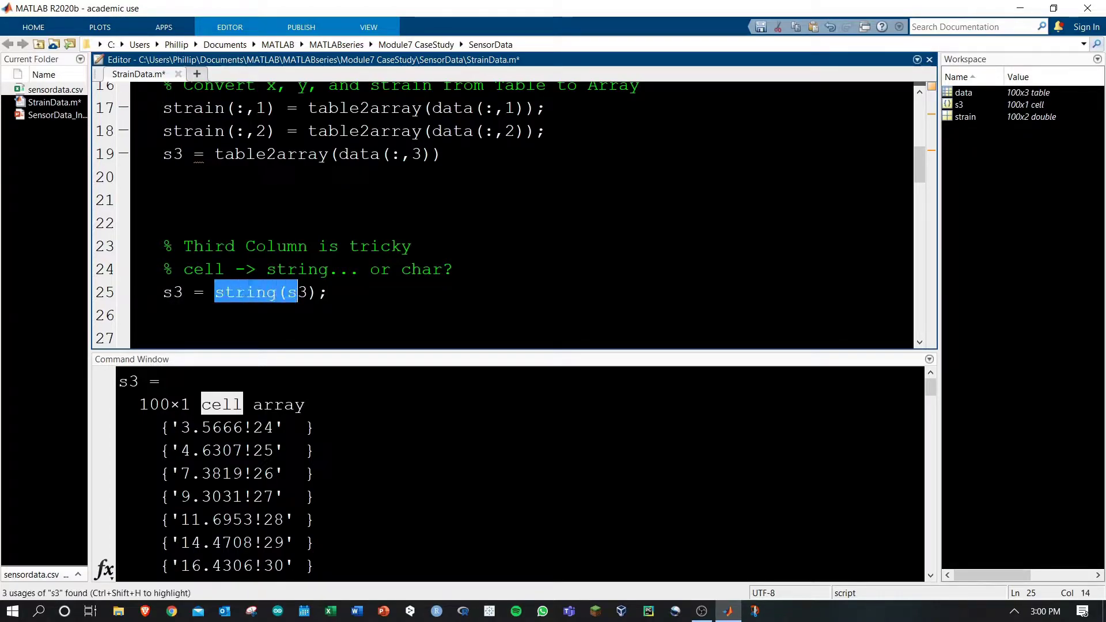
click(328, 293)
key(F5)
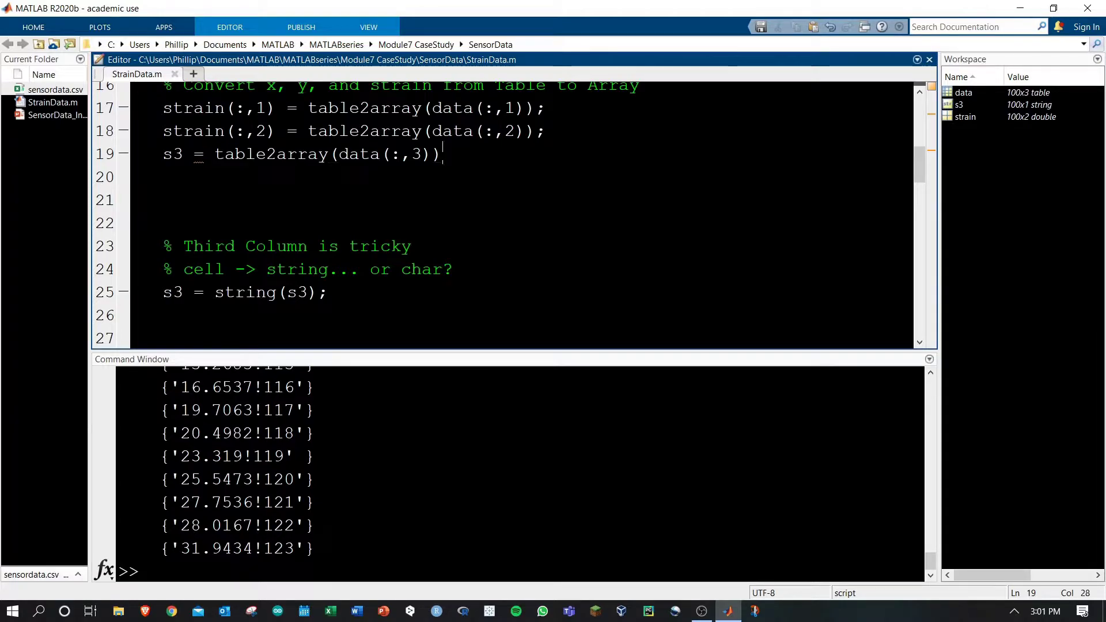
text(;)
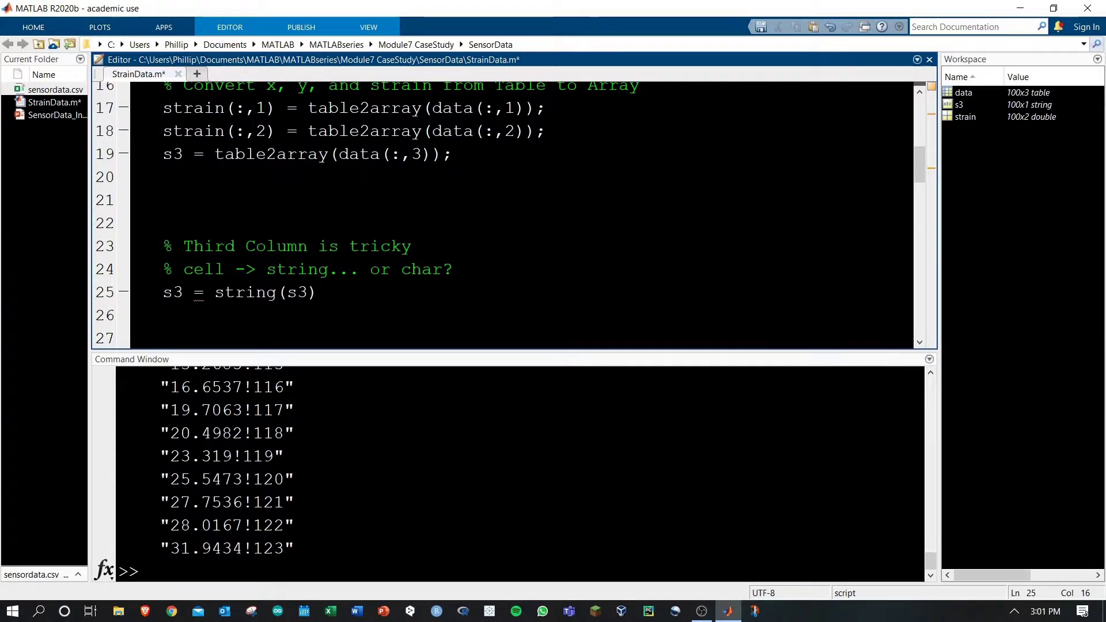
drag(295, 548, 160, 416)
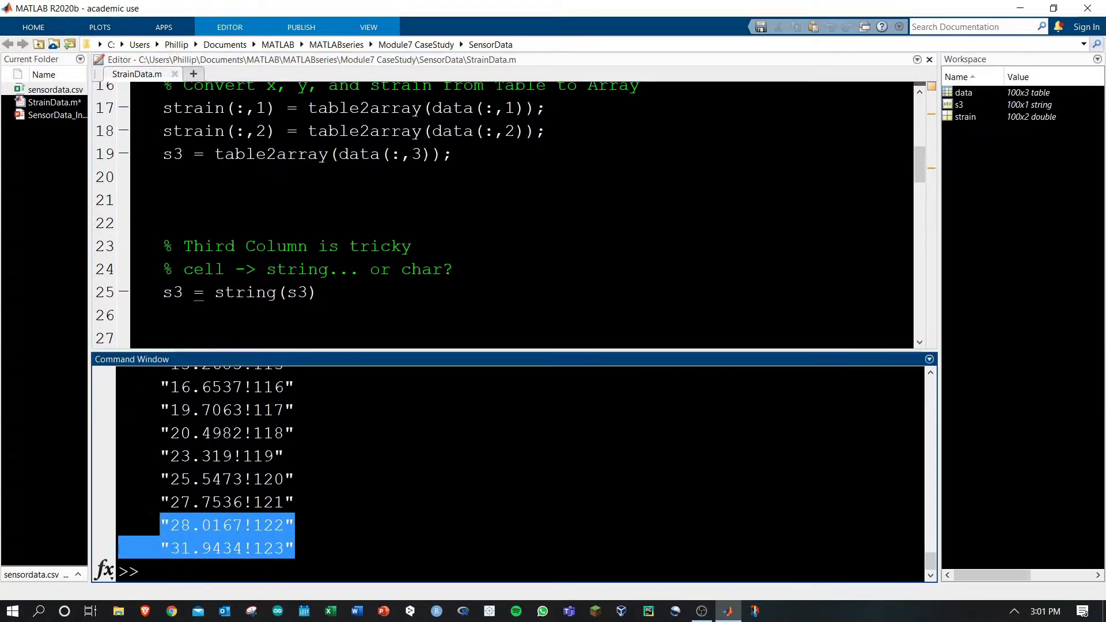
- Review the 100×1 s3 output values '3.5666!24' and '4.6307!25'
click(302, 452)
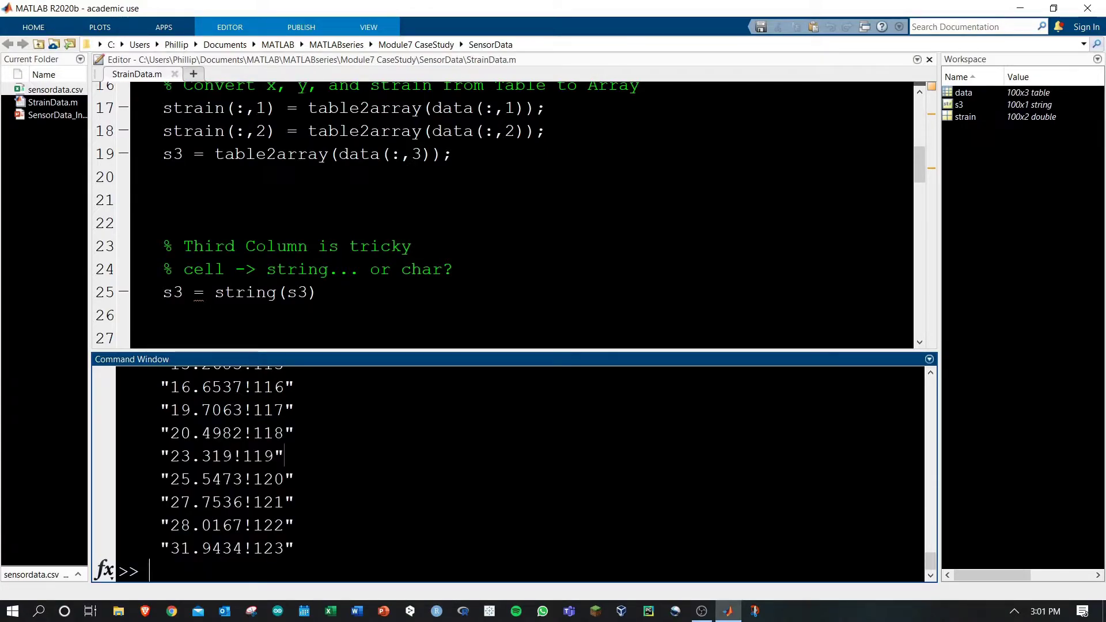
drag(402, 270, 444, 269)
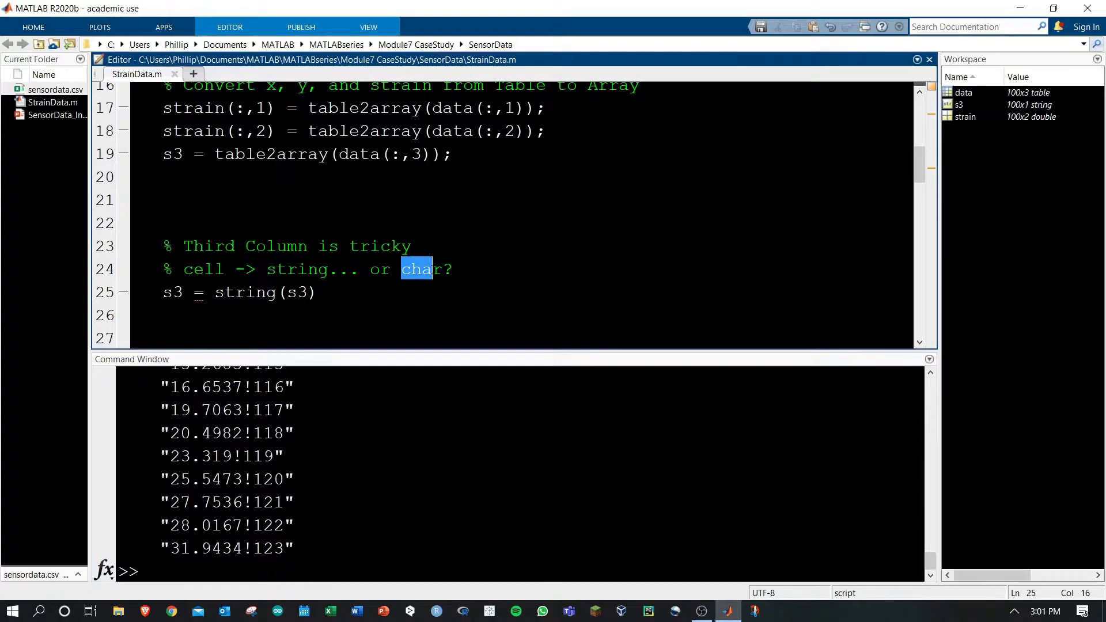
click(165, 315)
scroll(510, 466, up, 10)
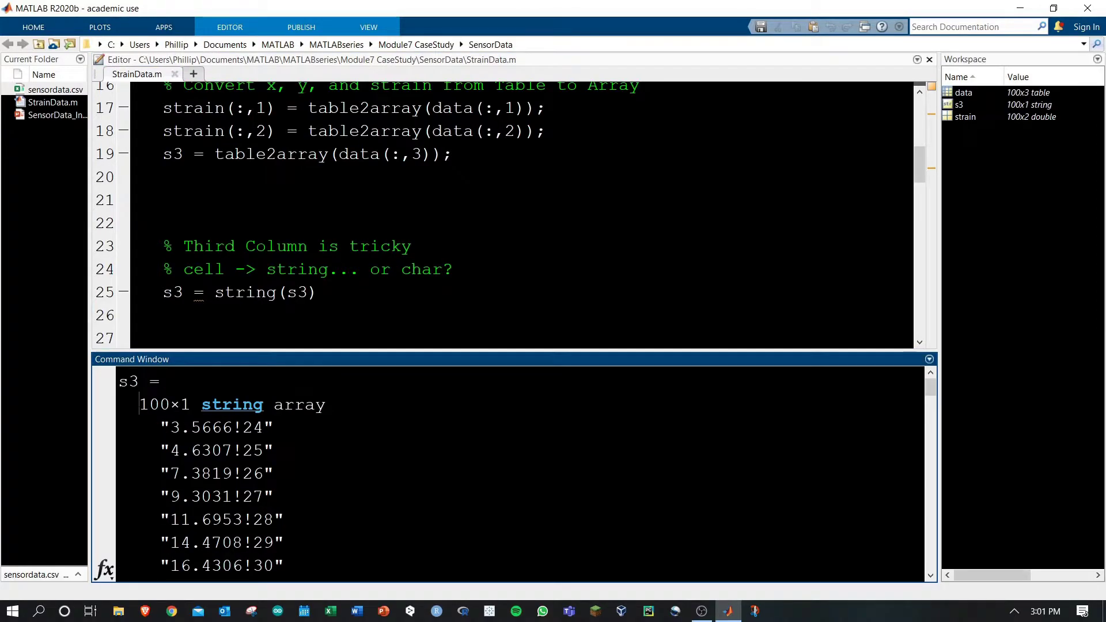
drag(140, 405, 285, 405)
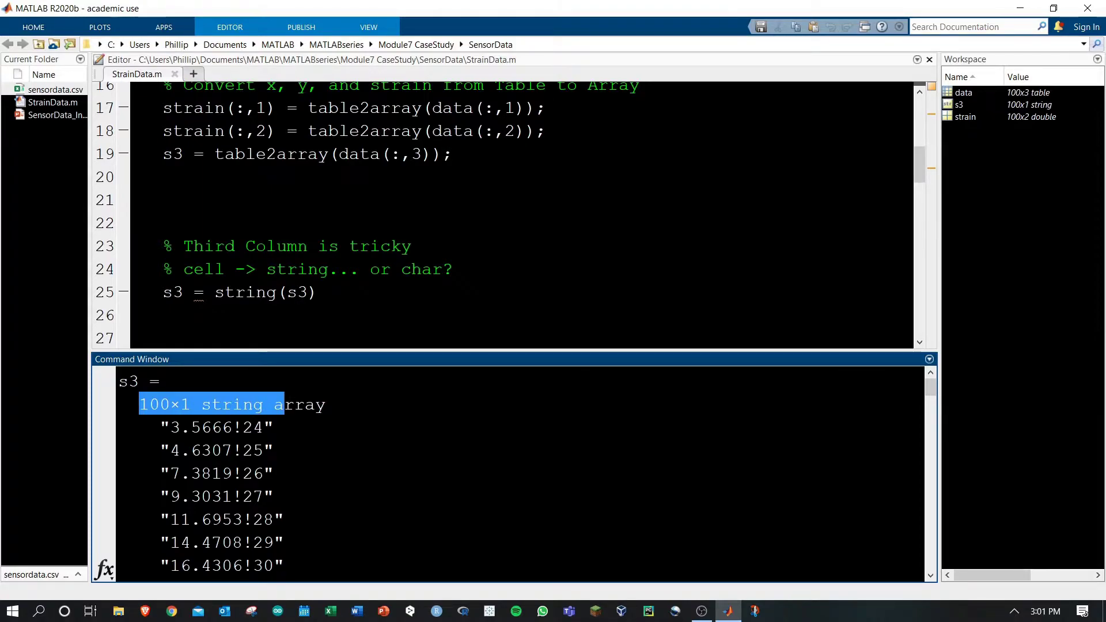
click(273, 428)
drag(169, 427, 264, 427)
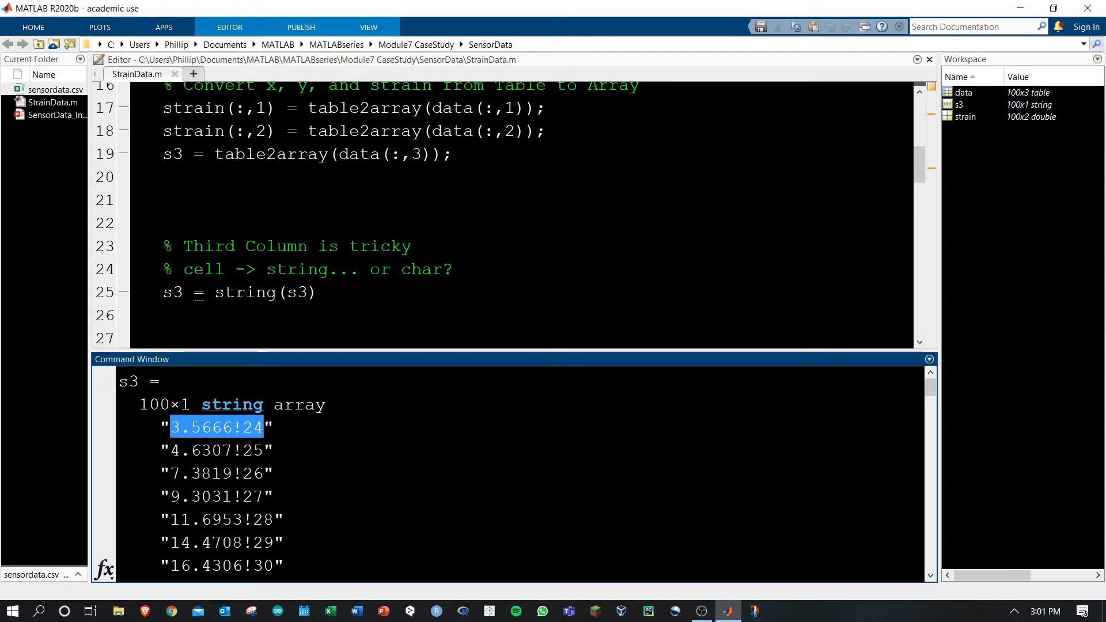
drag(170, 451, 258, 450)
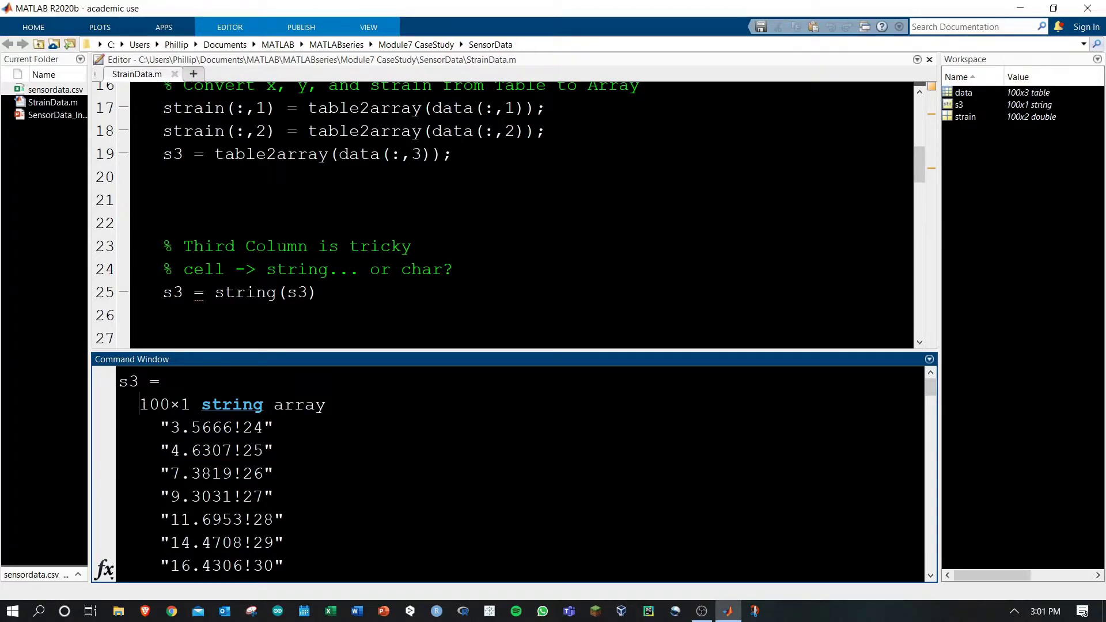
drag(140, 405, 182, 405)
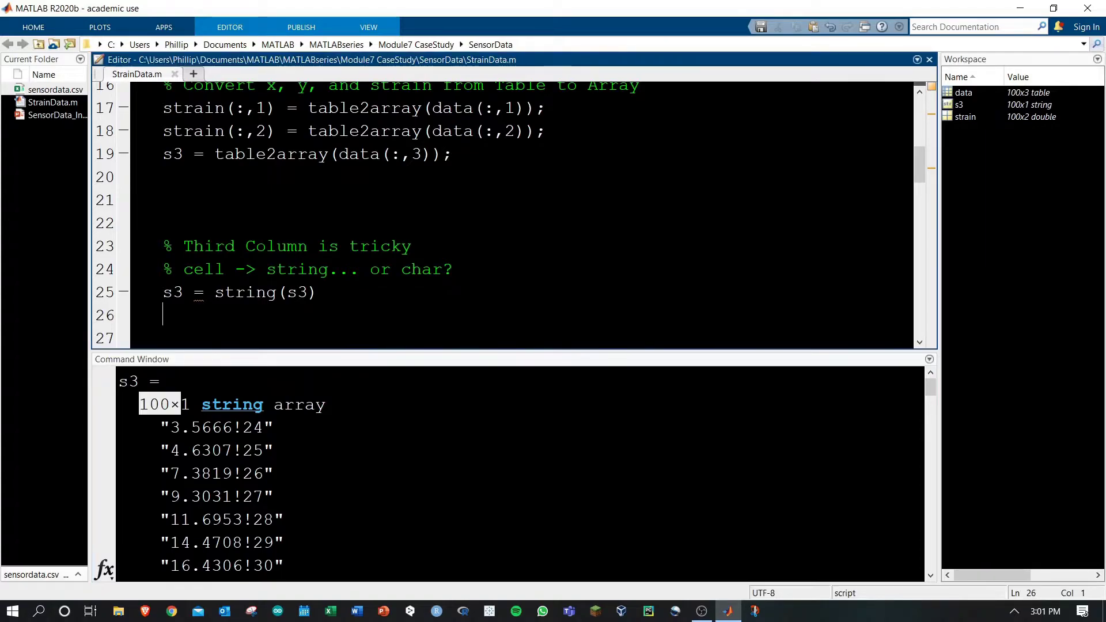
- Run line 25 with char(), review the char output values, and select char again
drag(276, 292, 215, 292)
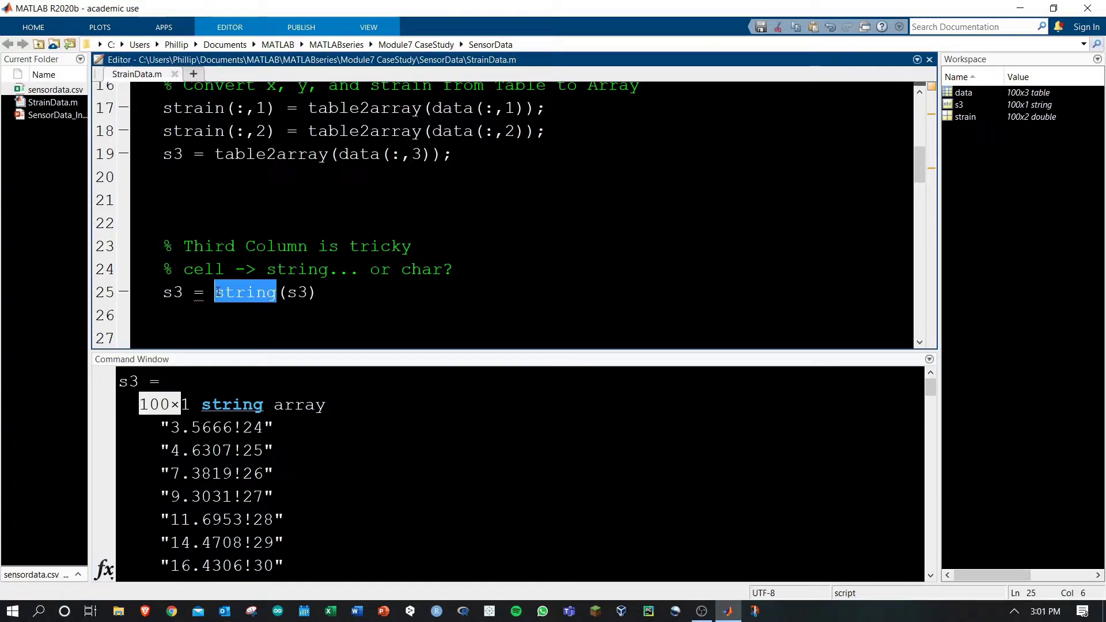
text(char)
key(ctrl+Return)
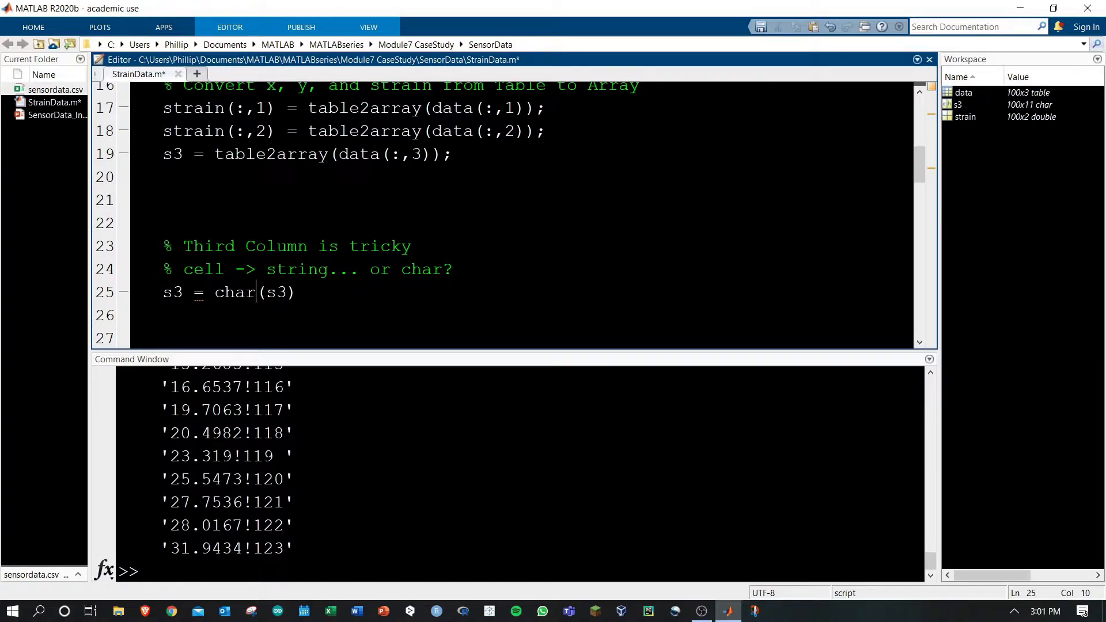
drag(933, 563, 931, 384)
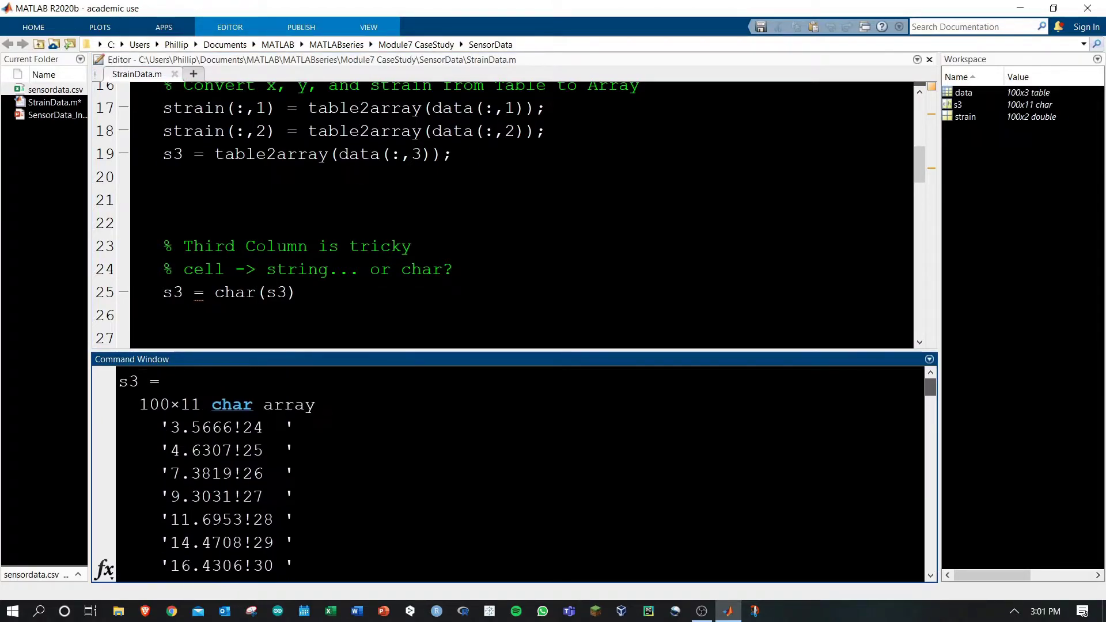
mouse_move(141, 405)
mouse_down()
mouse_move(201, 405)
mouse_move(285, 429)
mouse_up()
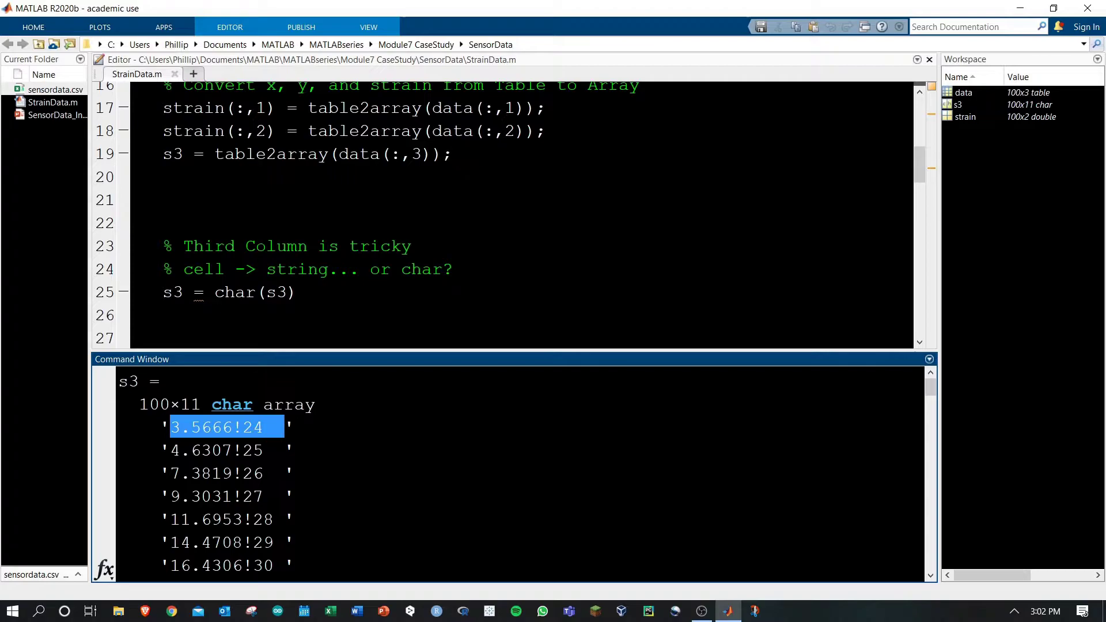
drag(169, 496, 274, 496)
drag(170, 519, 286, 517)
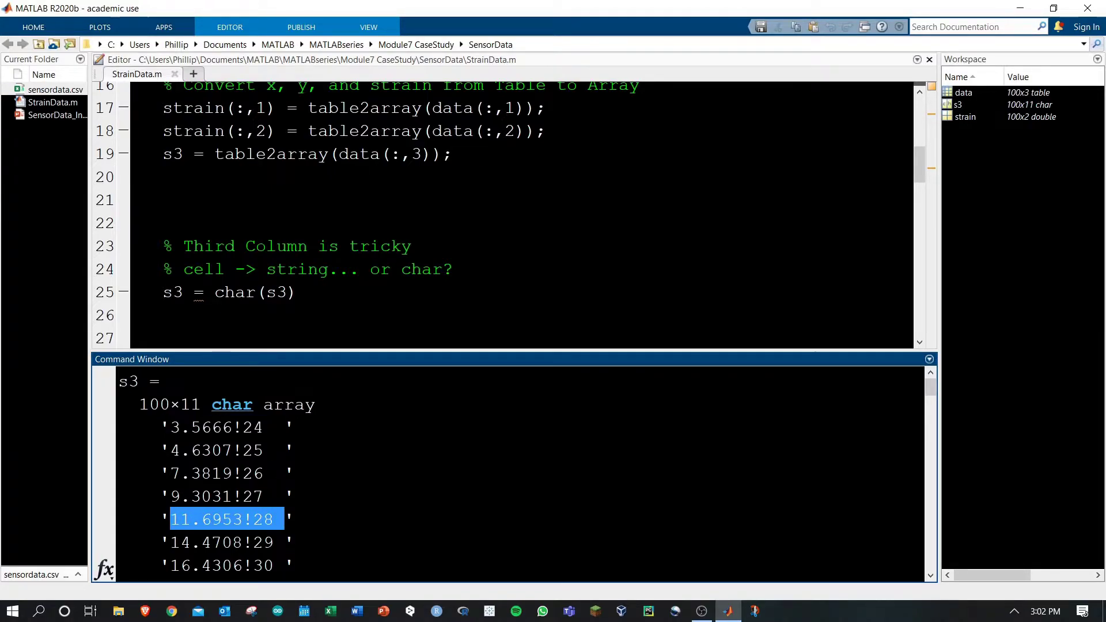
drag(258, 292, 217, 292)
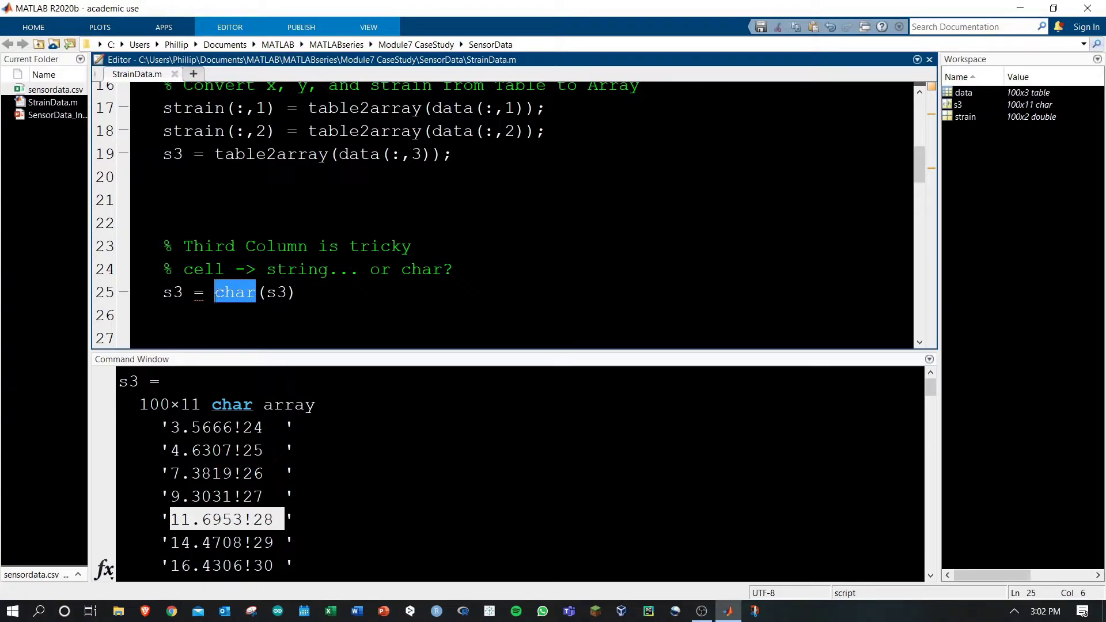
text(string)
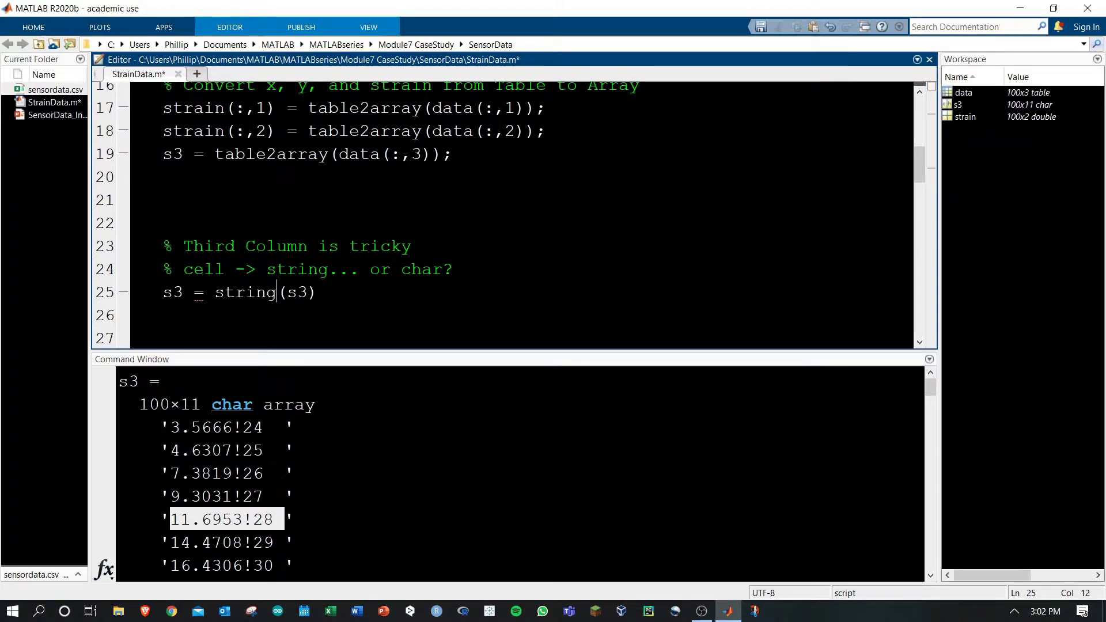
key(ctrl+Return)
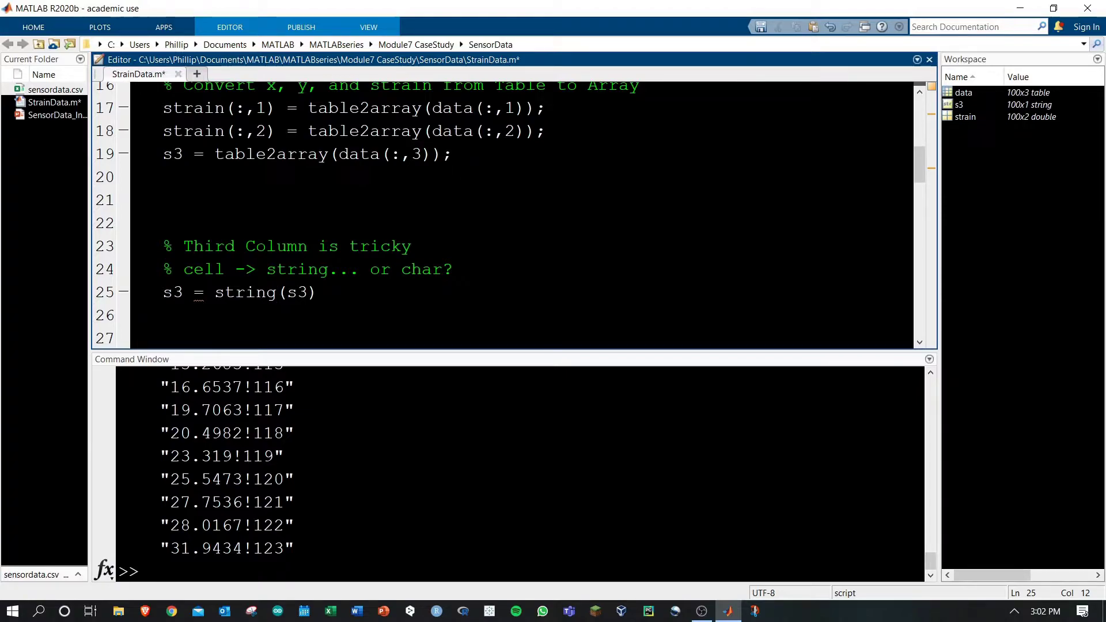
double_click(237, 455)
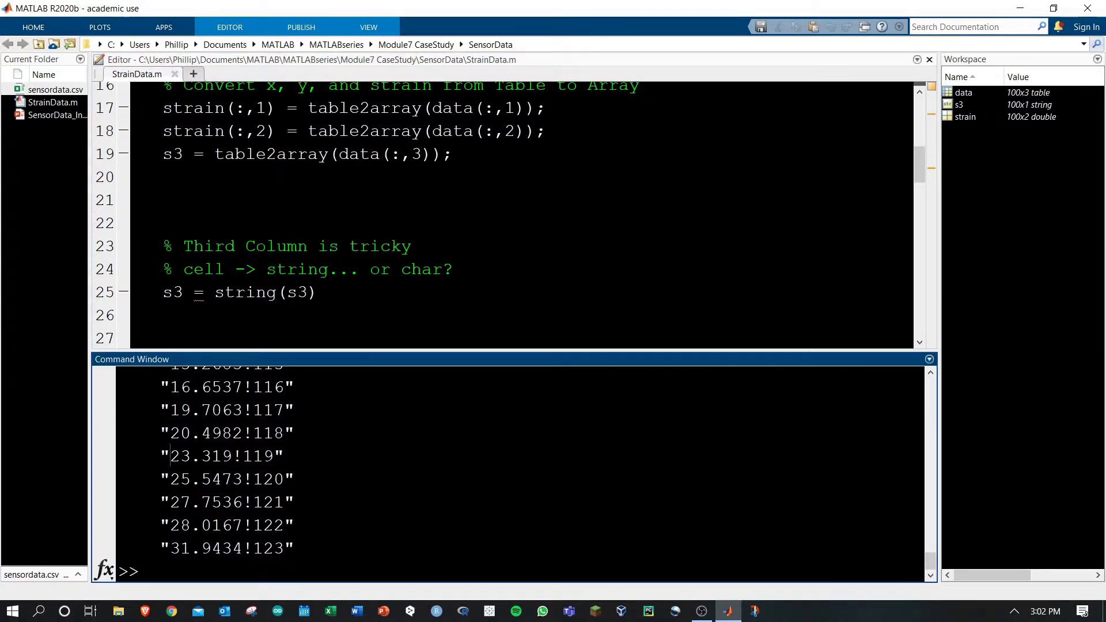
drag(170, 455, 231, 455)
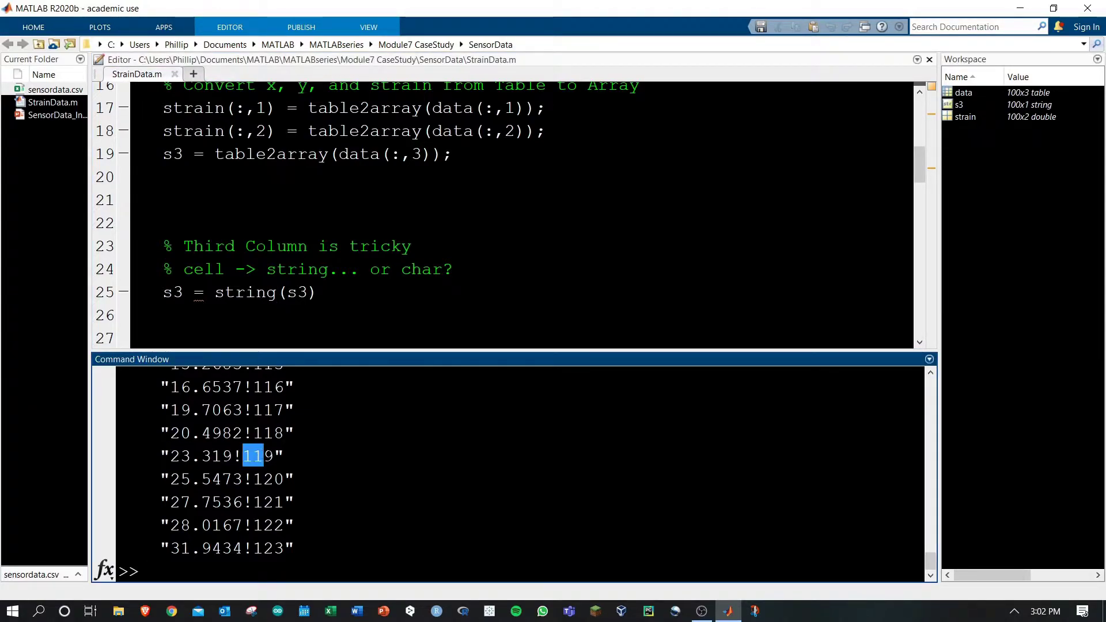
drag(261, 455, 275, 455)
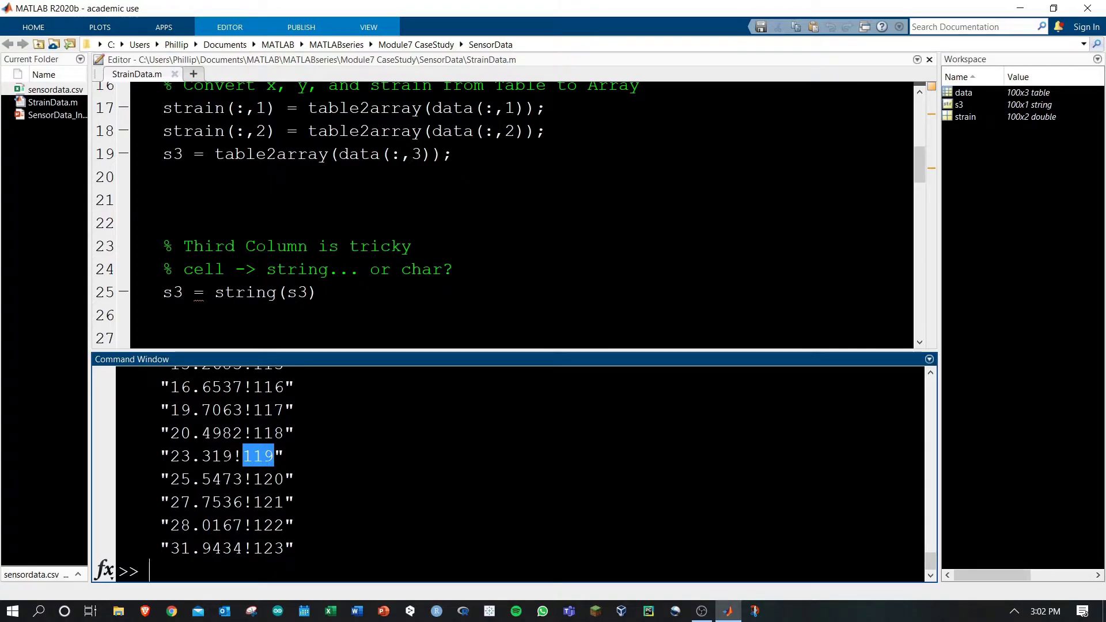
click(519, 519)
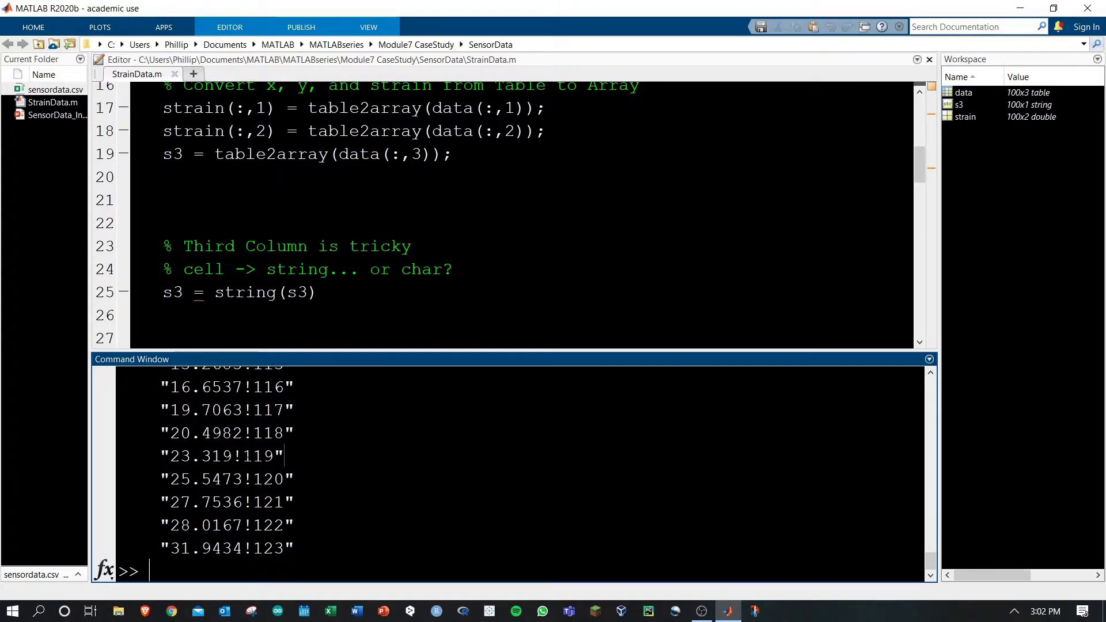
drag(243, 456, 283, 456)
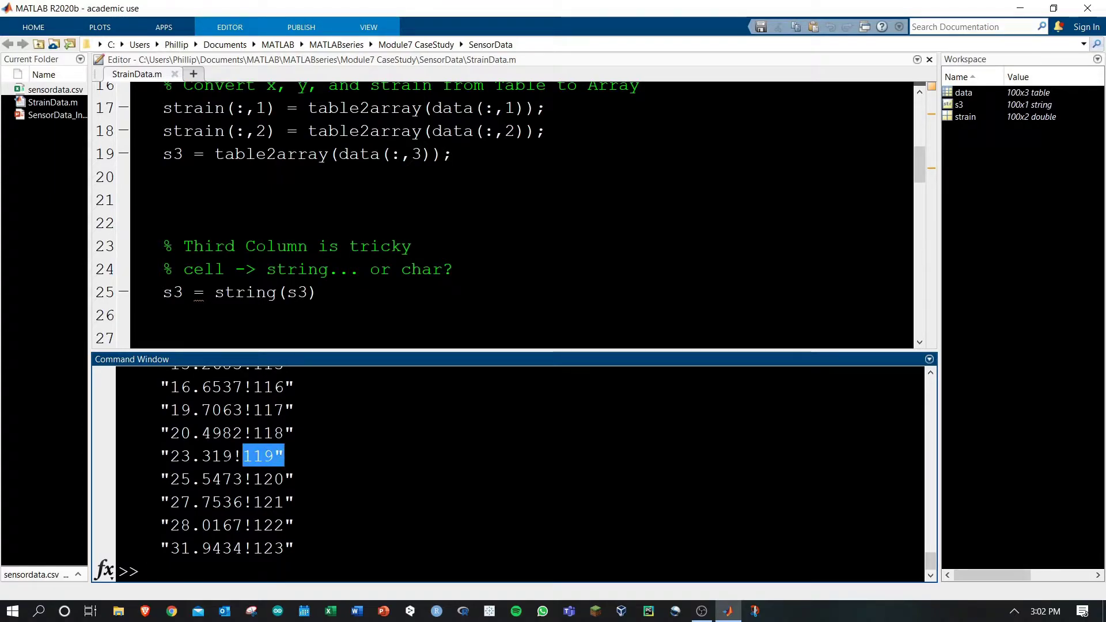
drag(233, 455, 170, 455)
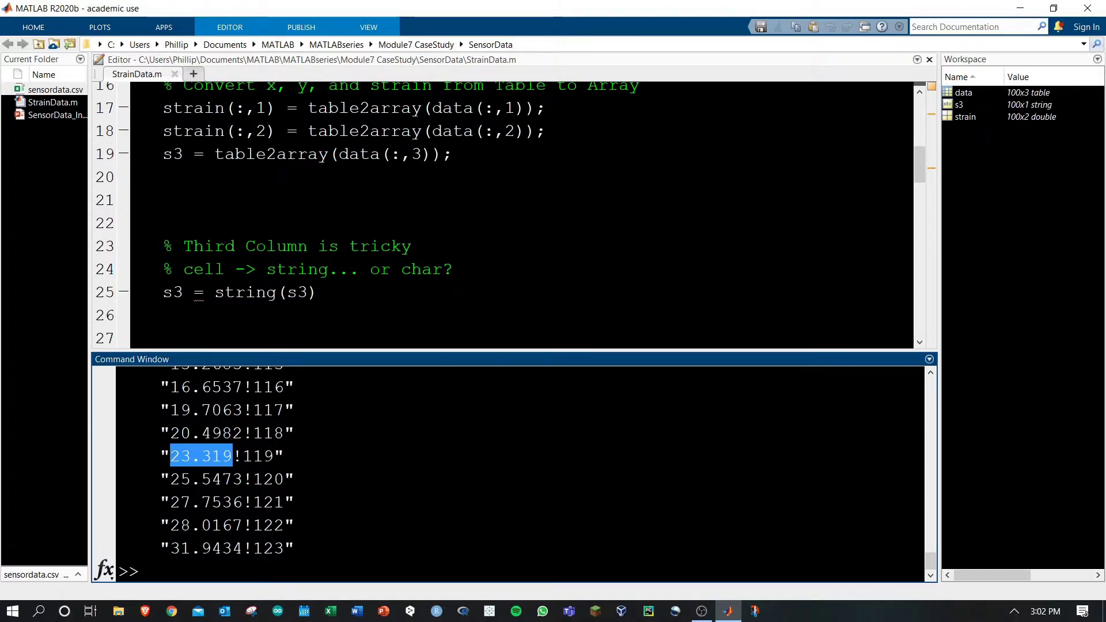
click(165, 316)
scroll(432, 216, down, 2)
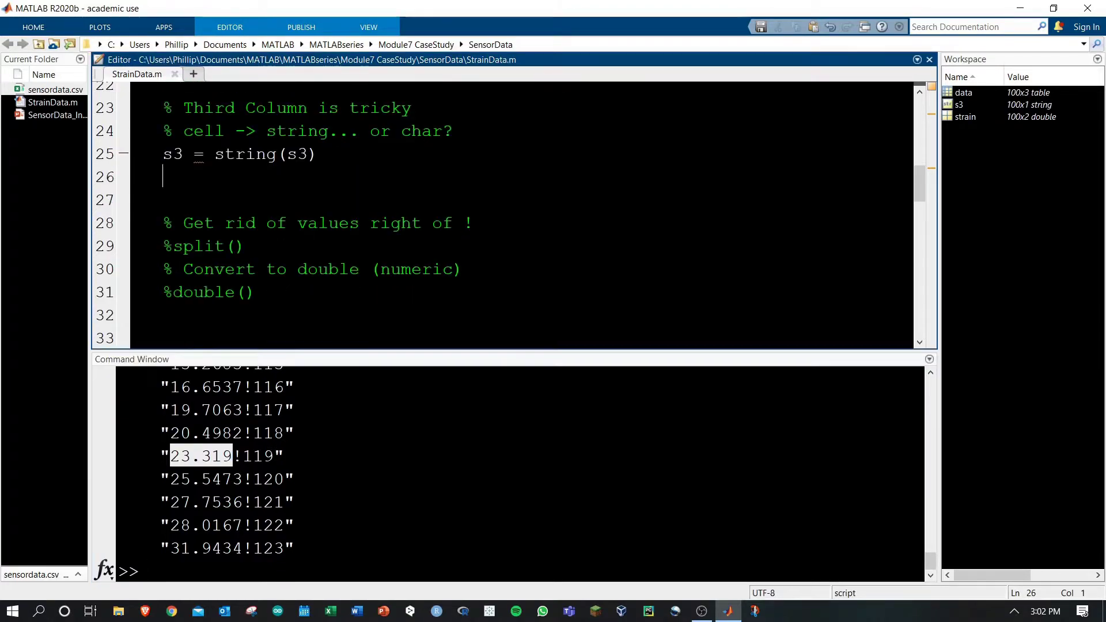
- Uncomment the split line on line 29, noting the '23.319!' strings in the output
drag(298, 224, 473, 224)
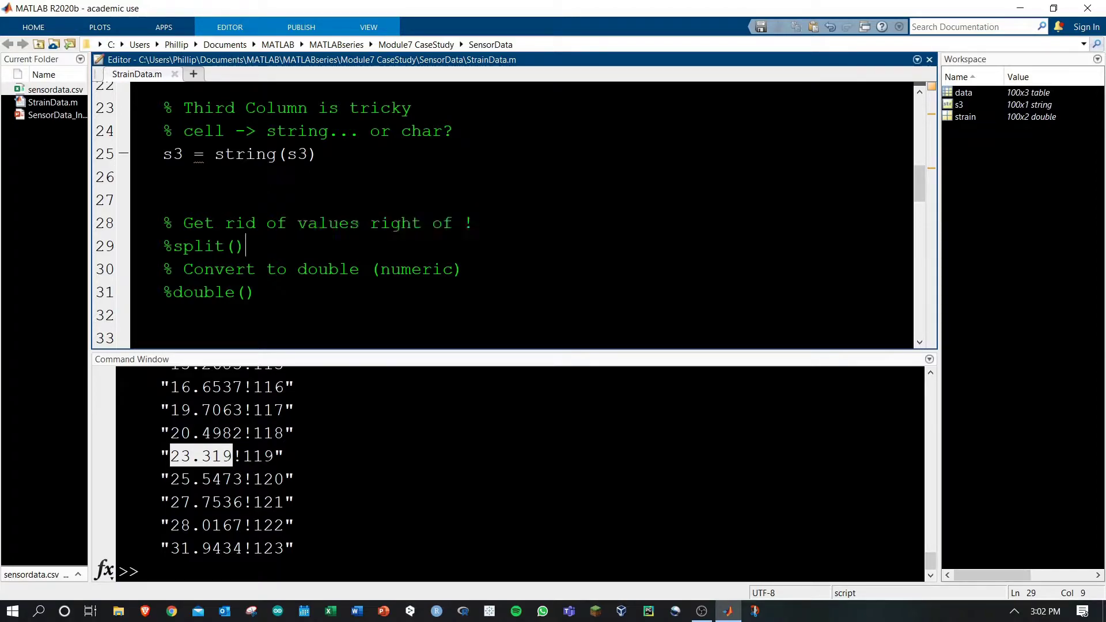
click(173, 247)
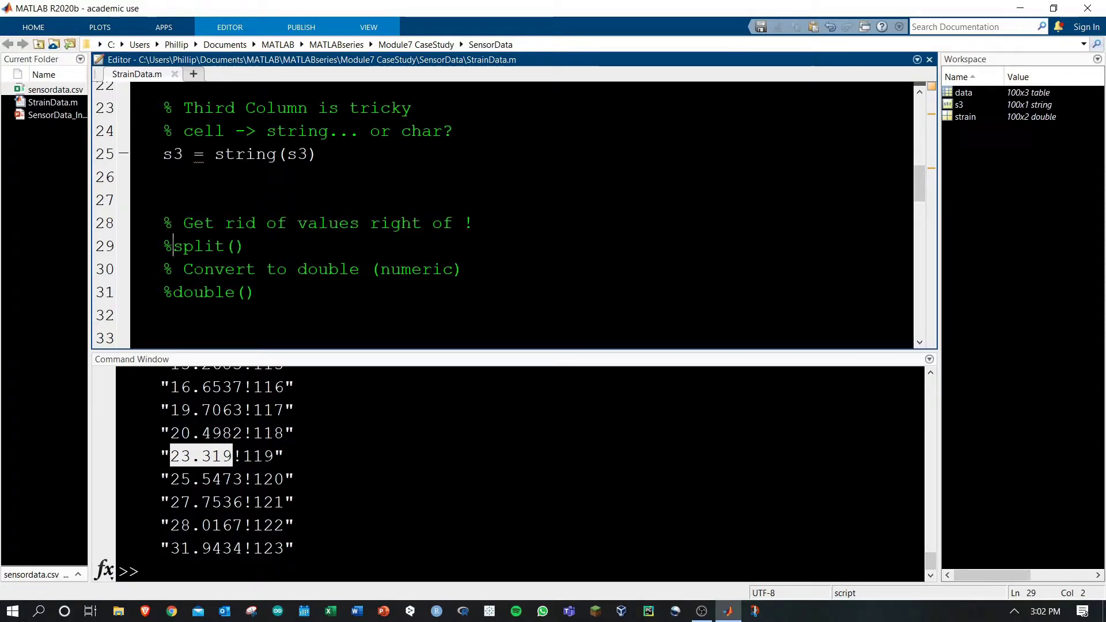
key(BackSpace)
click(518, 518)
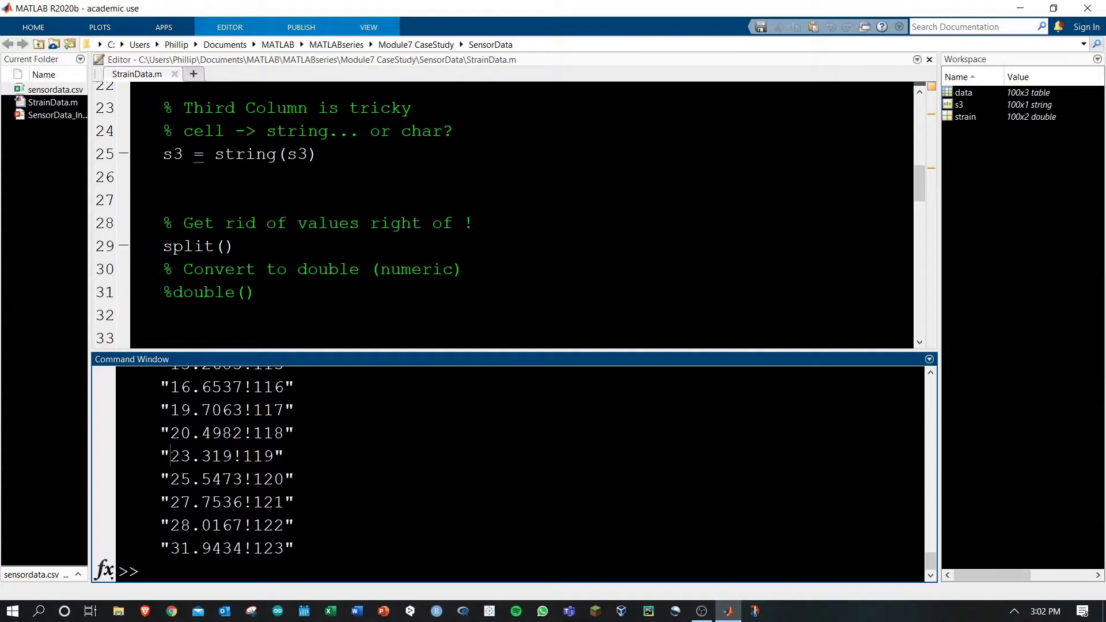
mouse_move(170, 456)
mouse_down()
mouse_move(268, 455)
mouse_move(244, 455)
mouse_up()
click(247, 456)
click(164, 247)
text(s3)
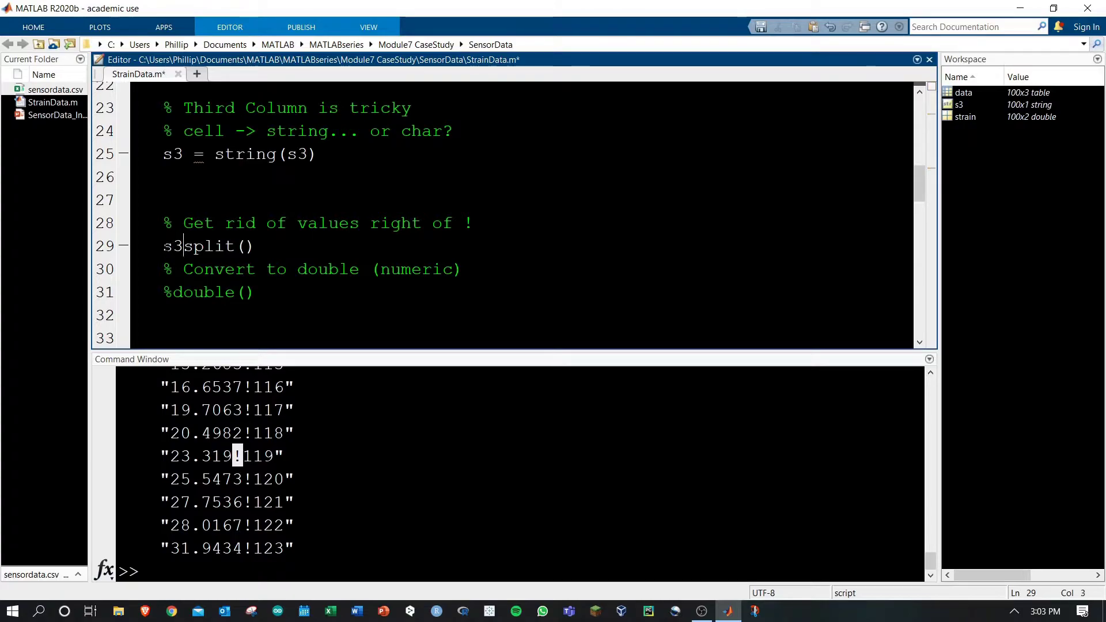
text( =)
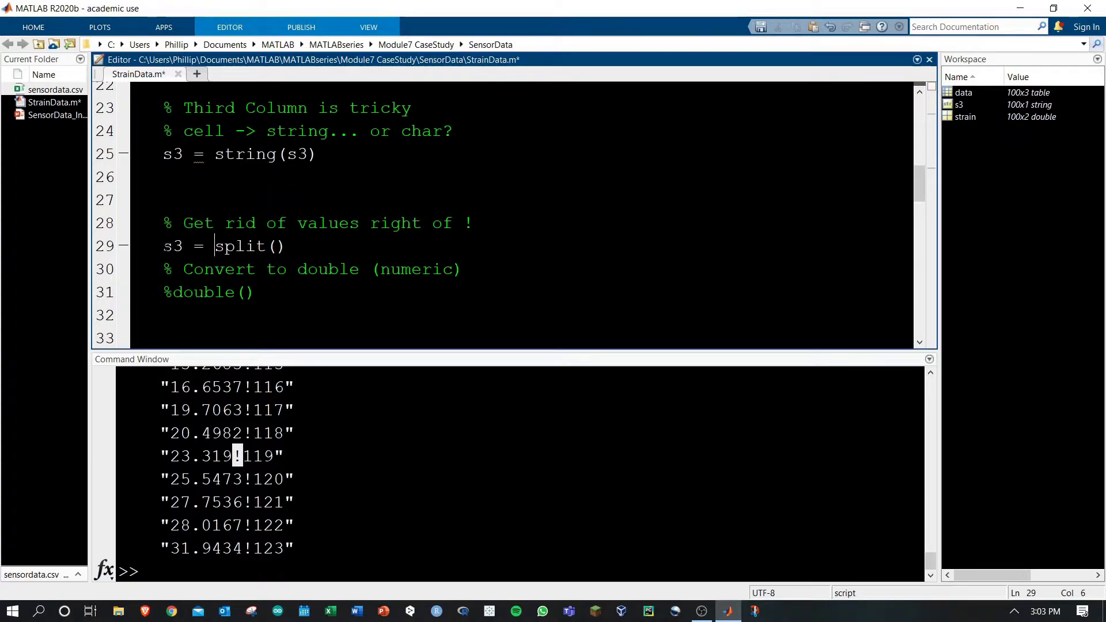
- Complete s3 = split(s3,"!") and run it, confirming s3 is a 100×2 string array
key(Right)
key(Right)
key(Right)
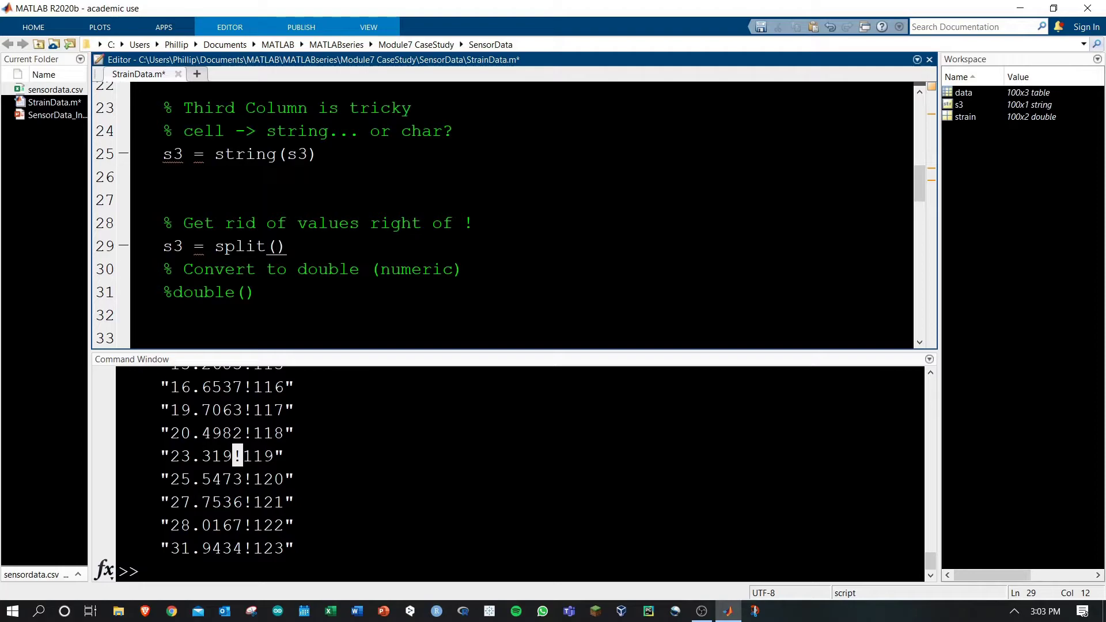
text(s3,"!)
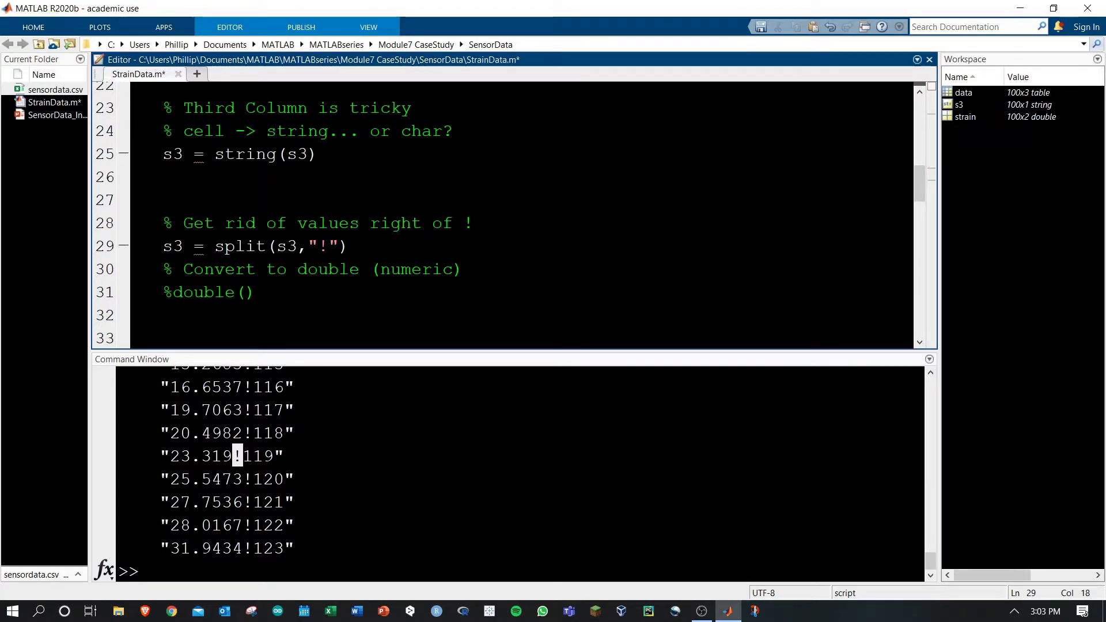
key(Right)
key(ctrl+Return)
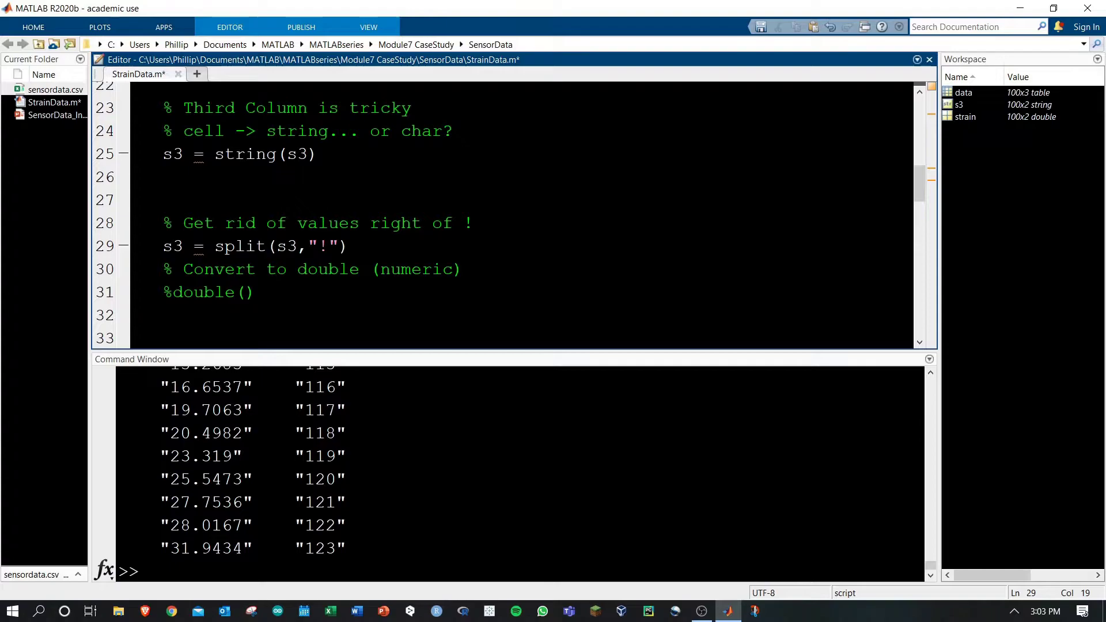
double_click(183, 455)
drag(199, 456, 236, 456)
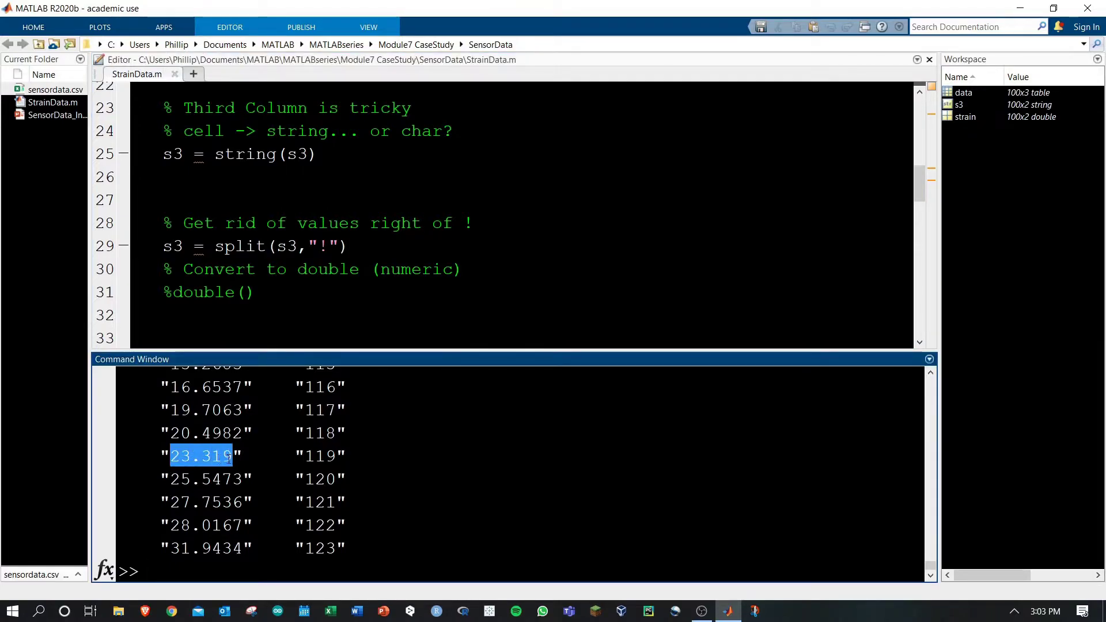
drag(304, 456, 347, 455)
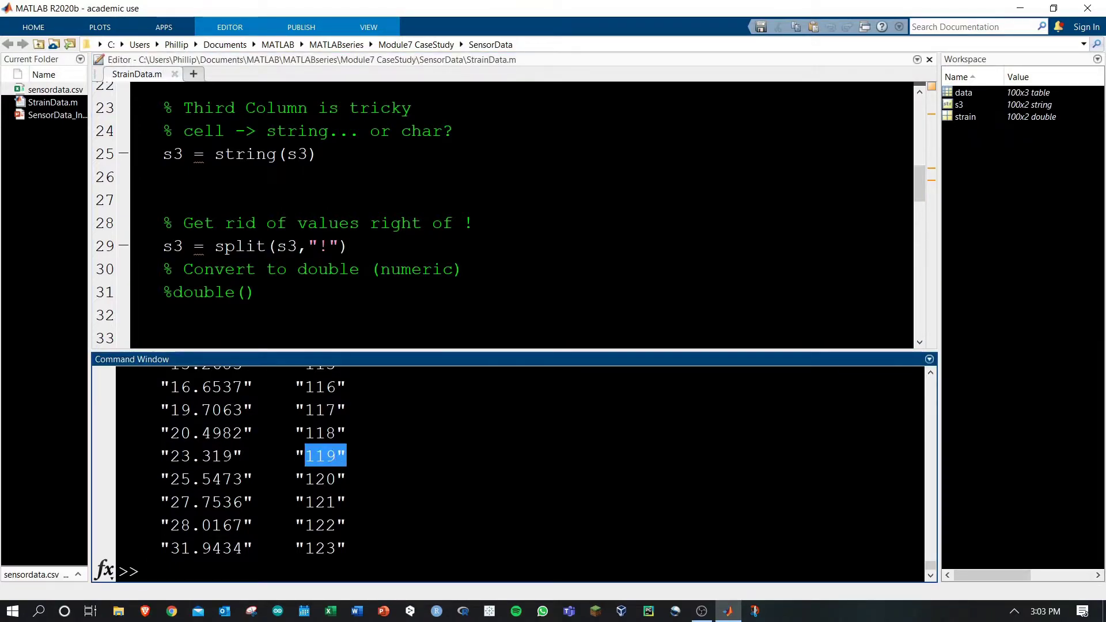
drag(930, 567, 930, 477)
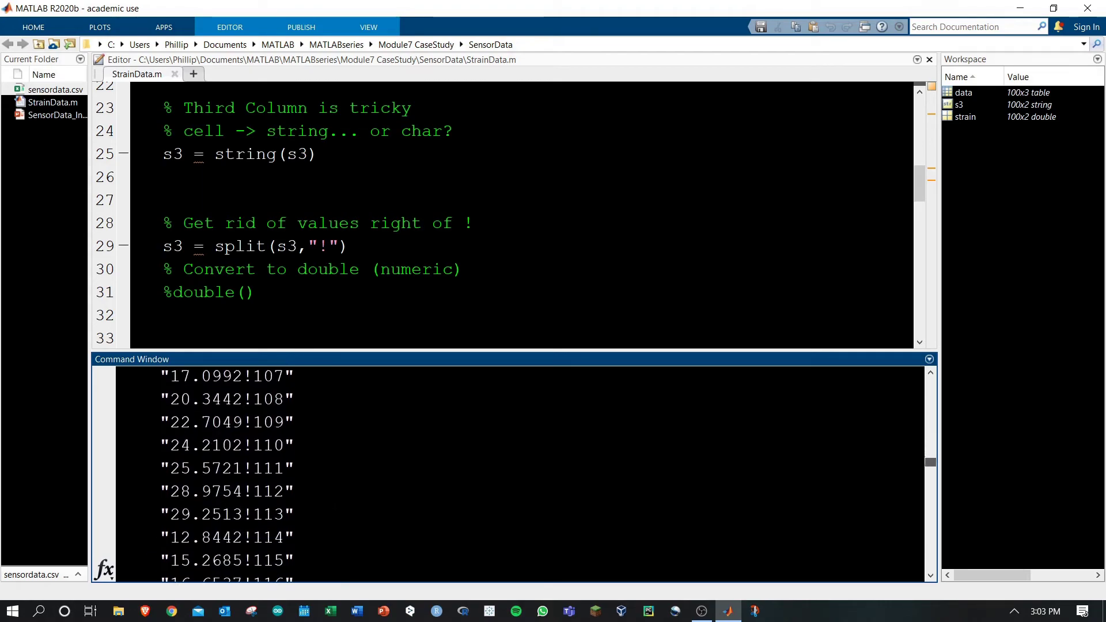
drag(140, 407, 186, 406)
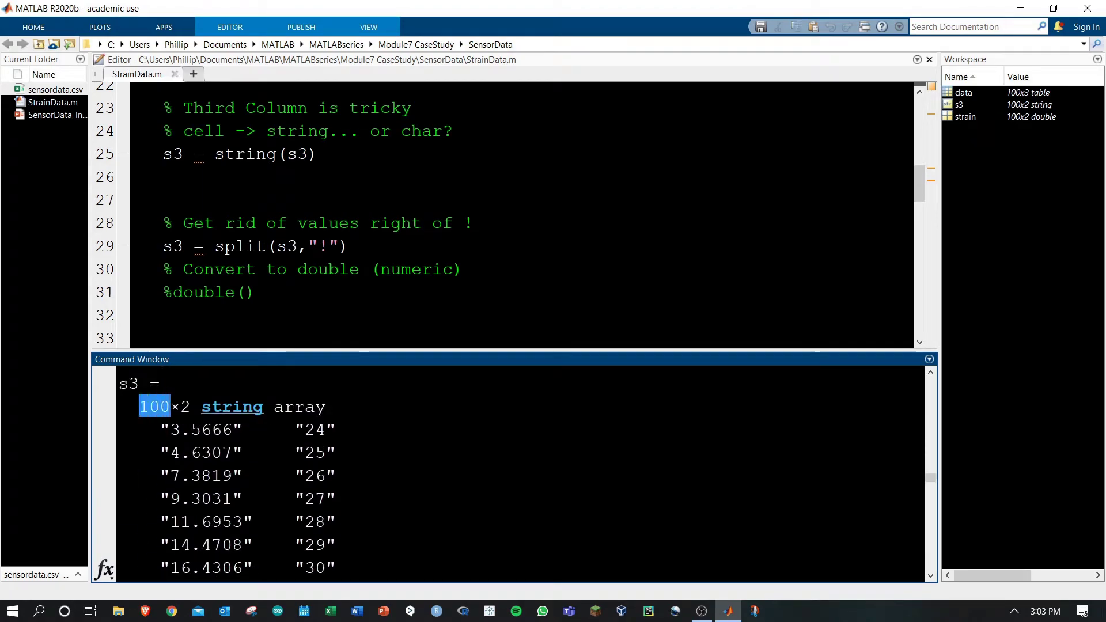
click(178, 430)
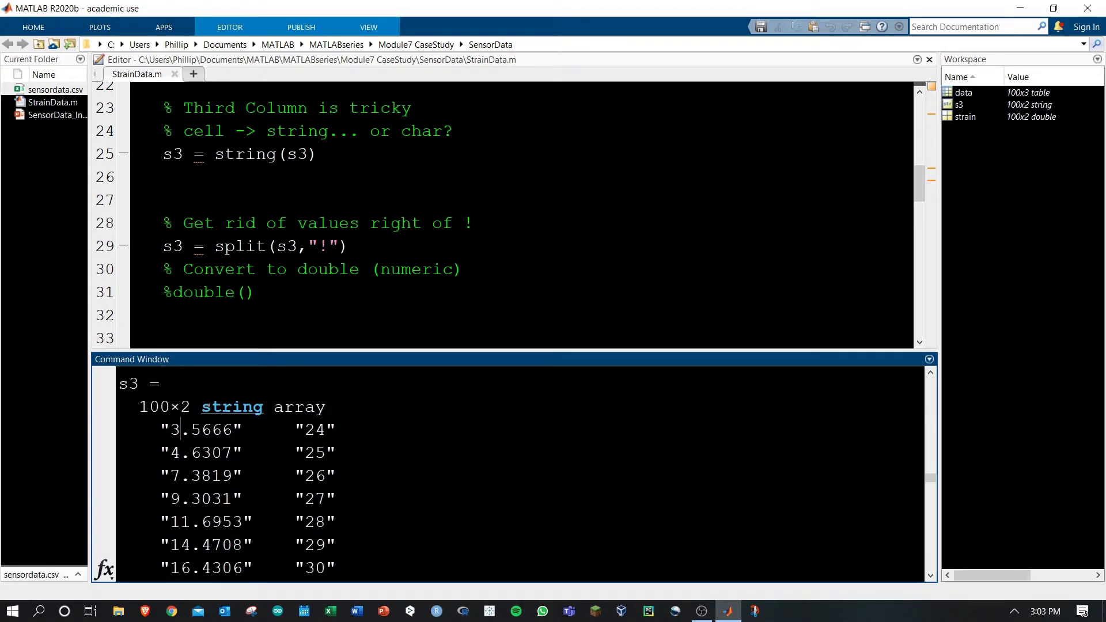
- Silence line 25's output, save the script, and uncomment line 31 to start s3 =
drag(163, 430, 326, 430)
click(296, 429)
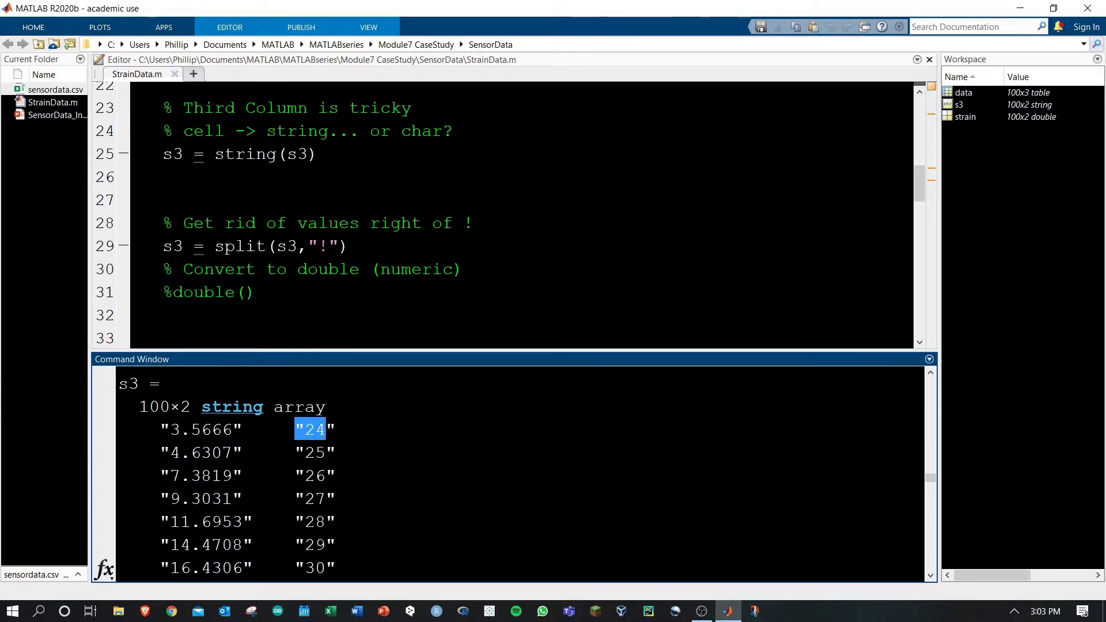
click(320, 154)
text(;)
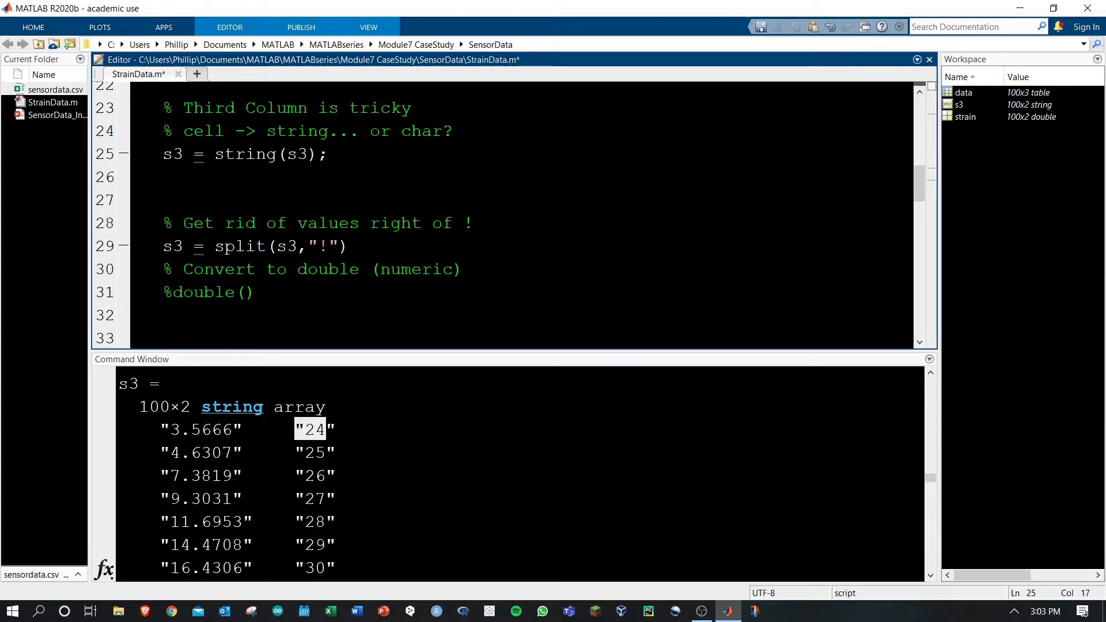
key(ctrl+s)
drag(161, 430, 242, 430)
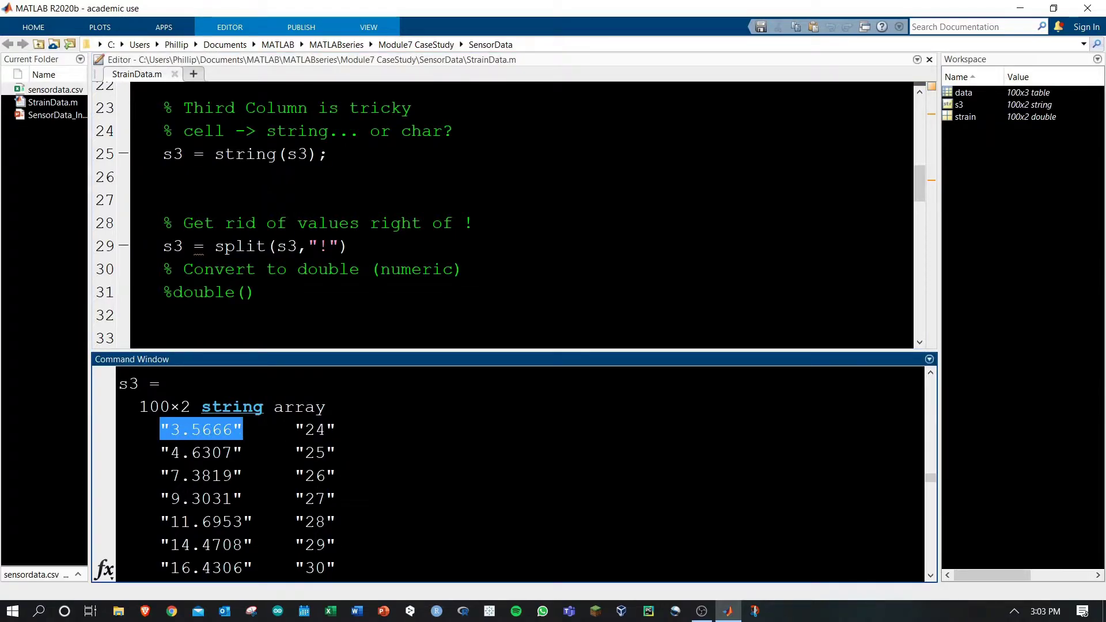
click(173, 293)
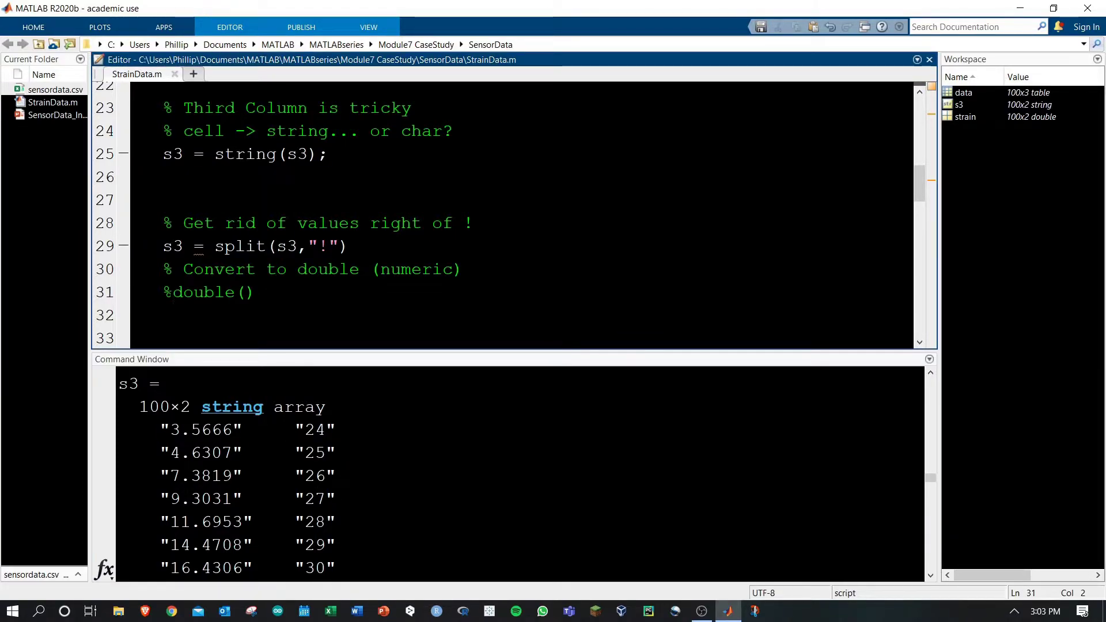
key(BackSpace)
text(s3 =)
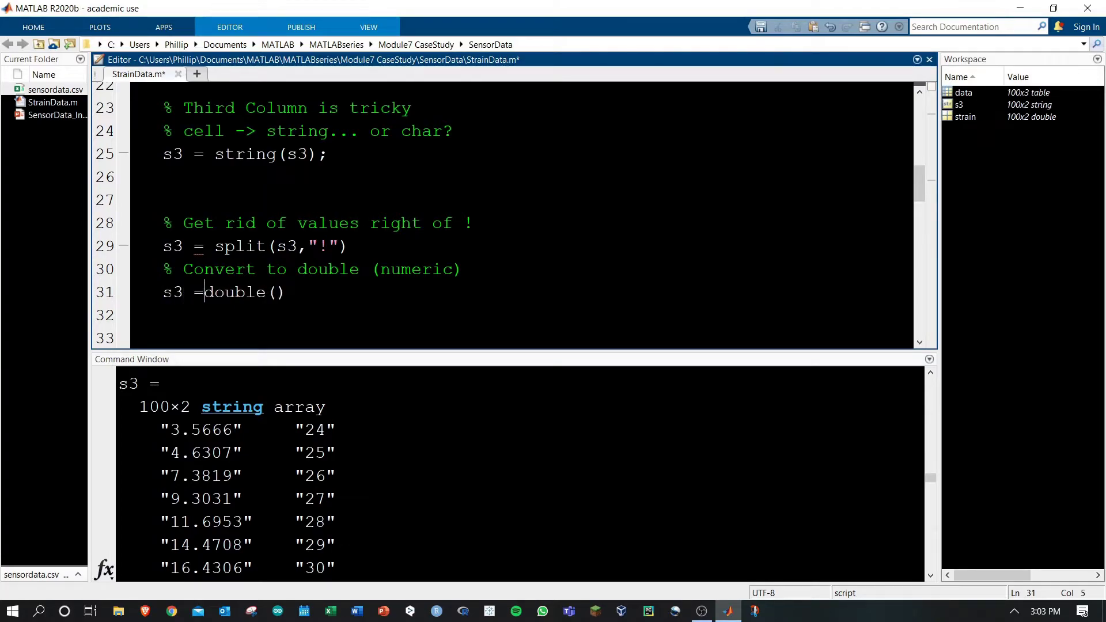
- Write s3 = double(s3(:,1)) on line 31 and end the split line with a semicolon
key(Down)
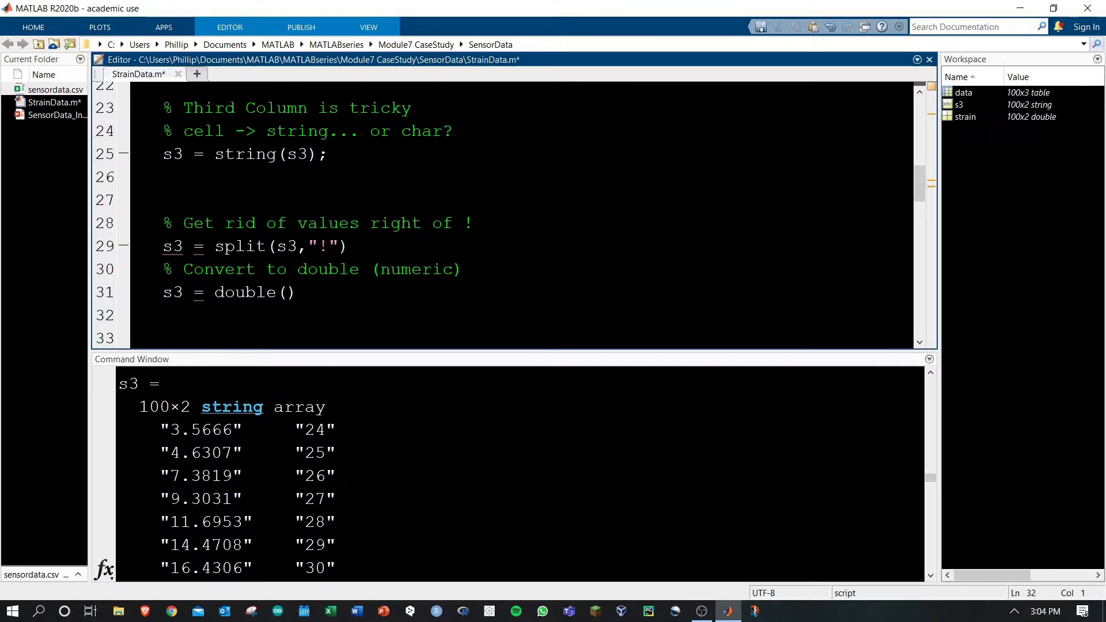
drag(161, 430, 242, 430)
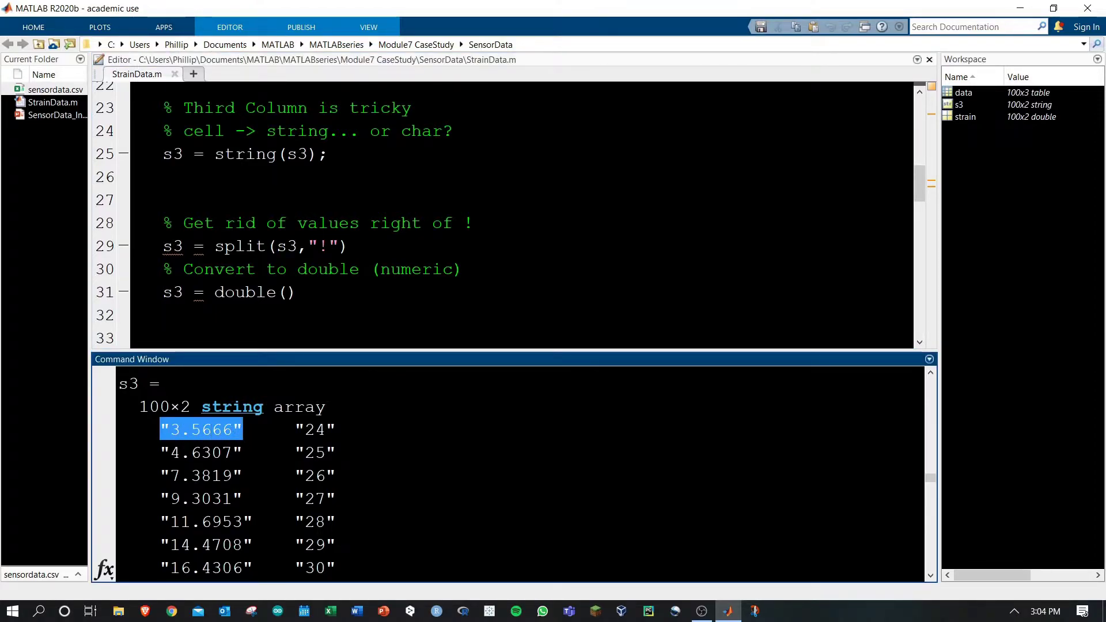
click(288, 292)
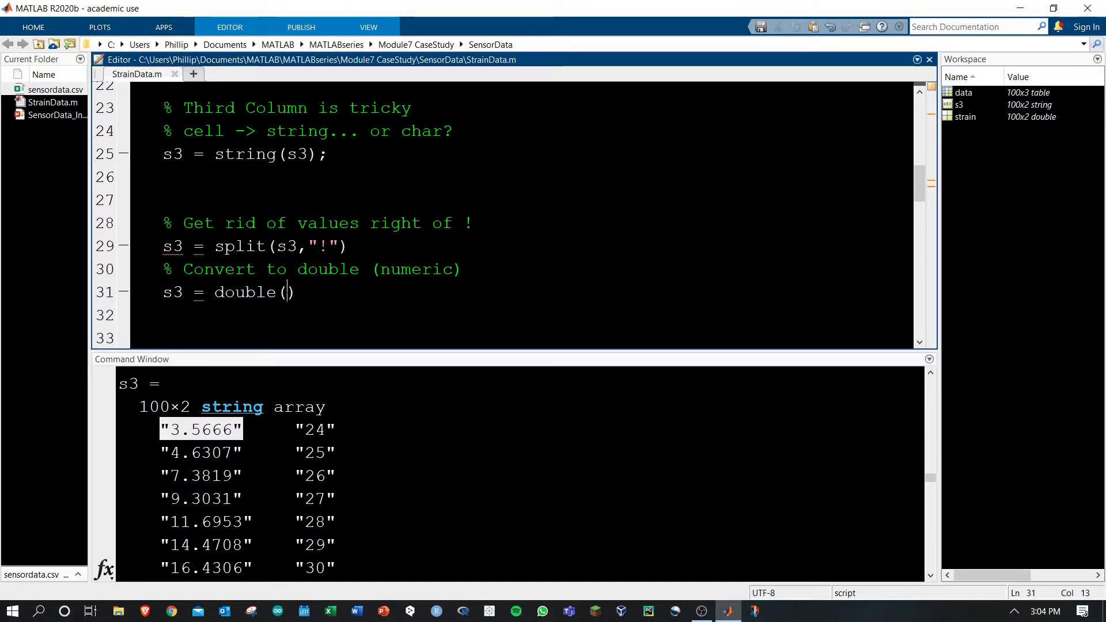
text(s3(:)
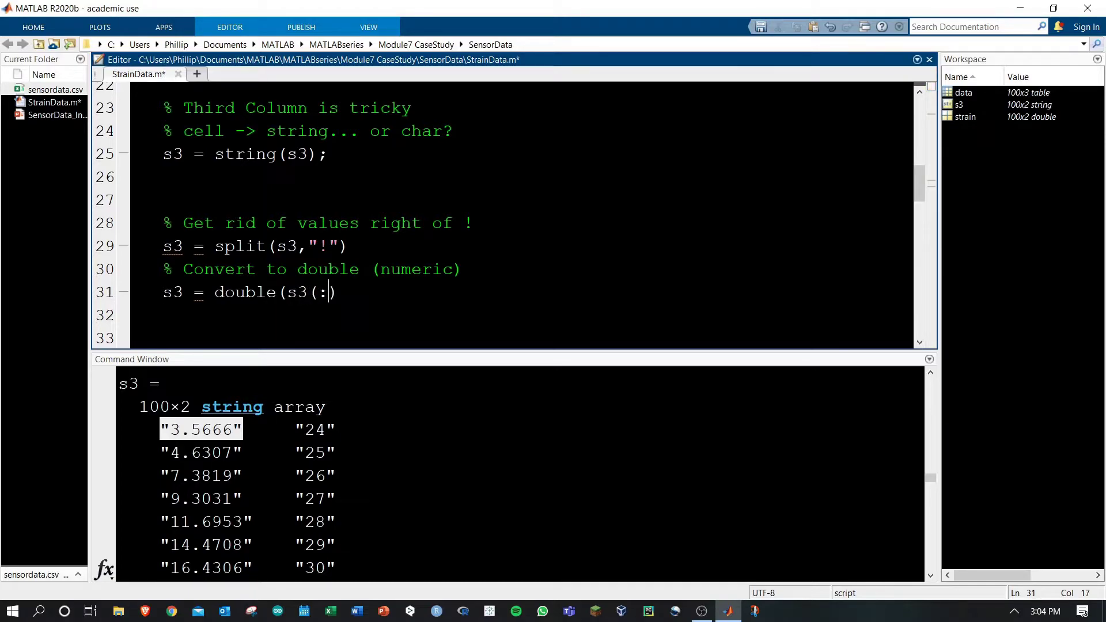
text(,1))
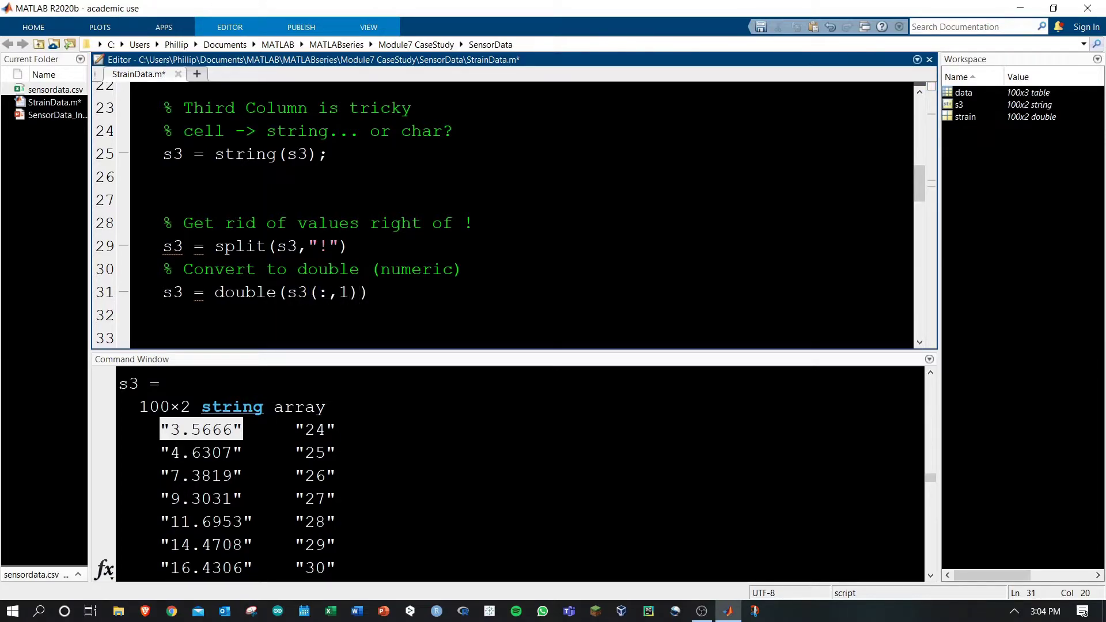
key(Right)
key(Up)
key(Up)
text(;)
- Run the script and check that s3 is a 100×1 double starting at 3.5666
key(F5)
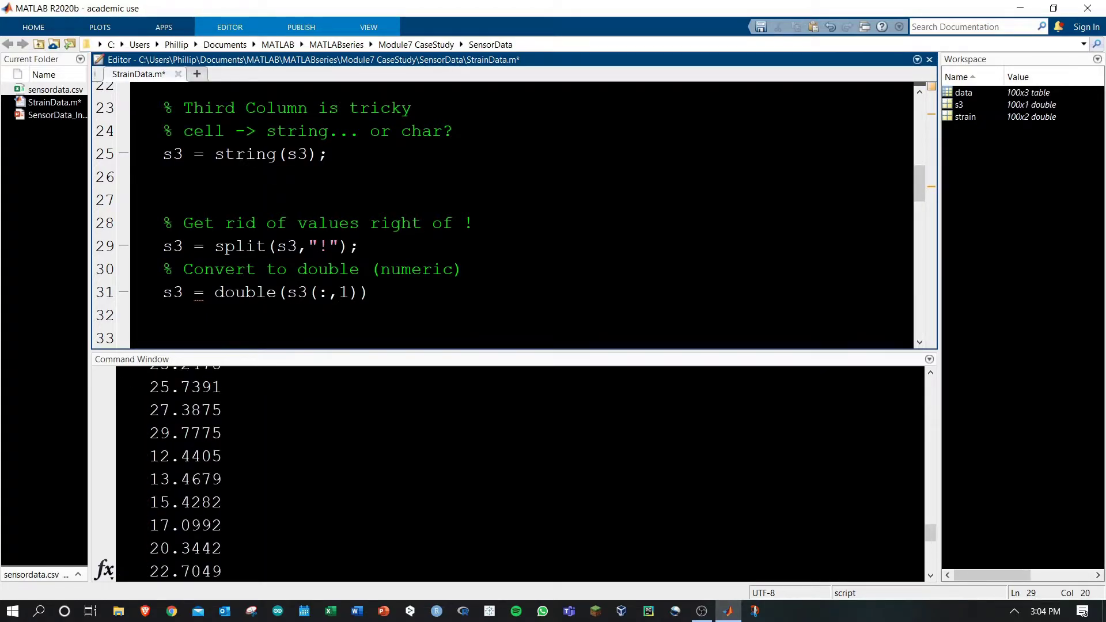
drag(929, 535, 930, 387)
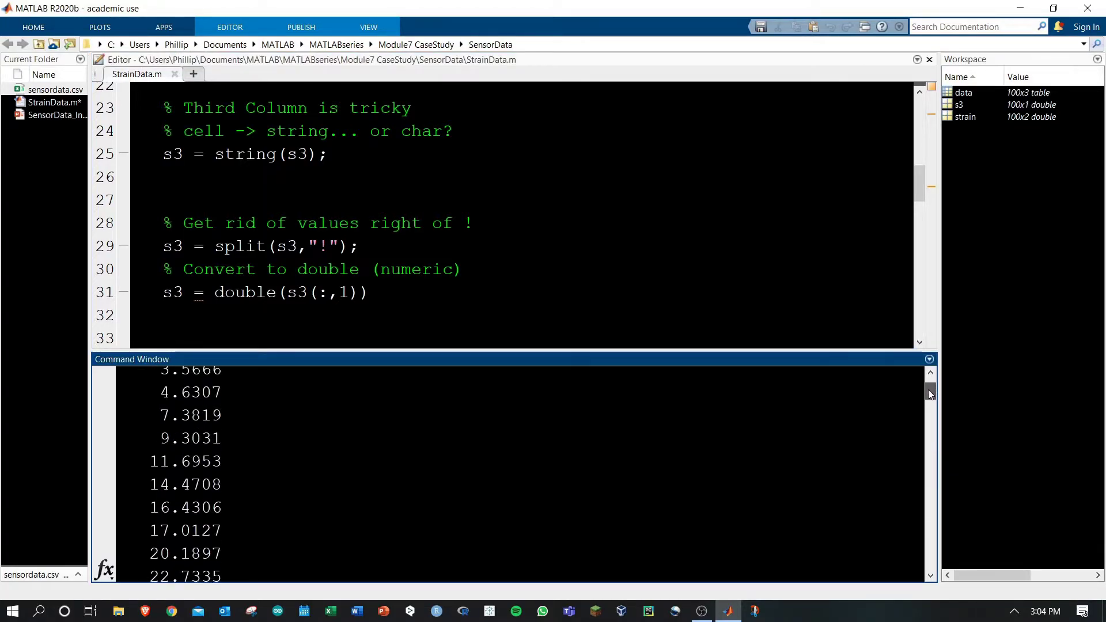
drag(224, 404, 160, 404)
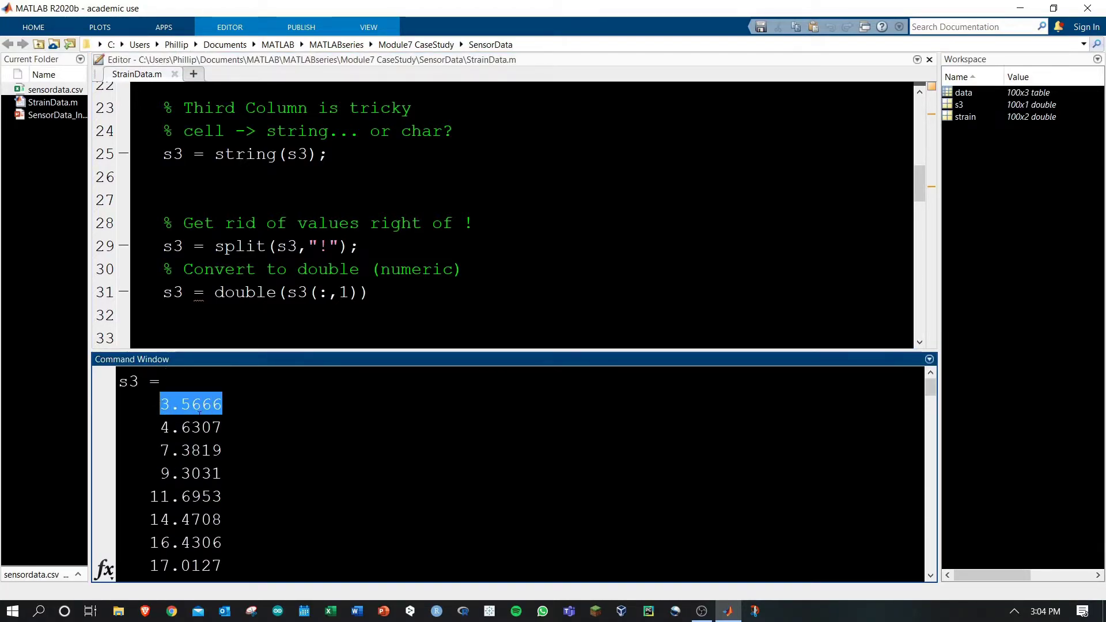
double_click(172, 292)
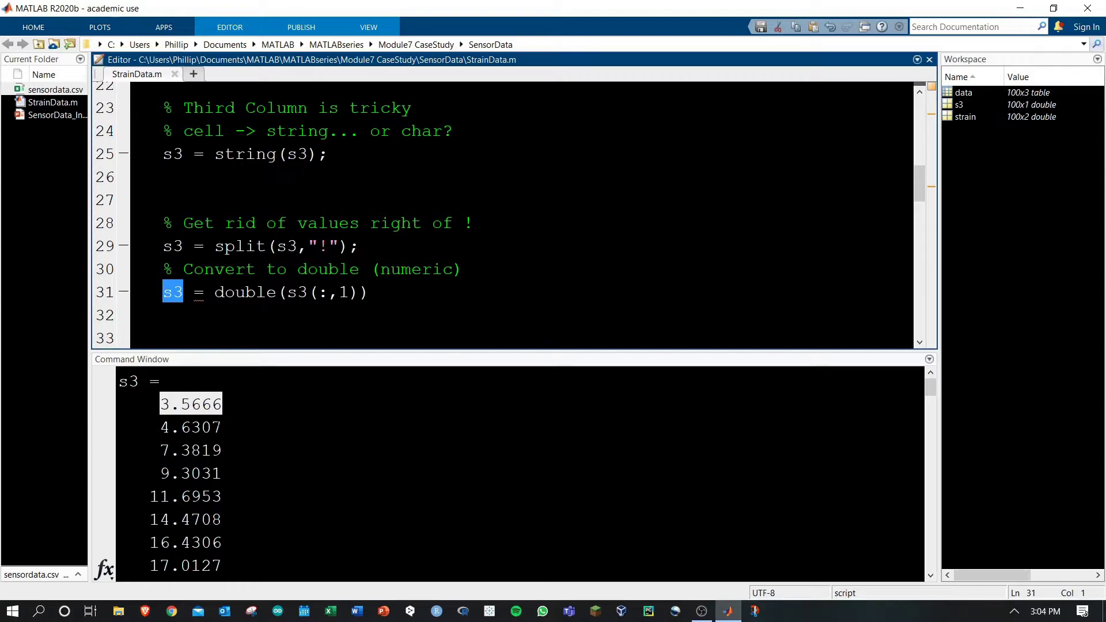
click(223, 410)
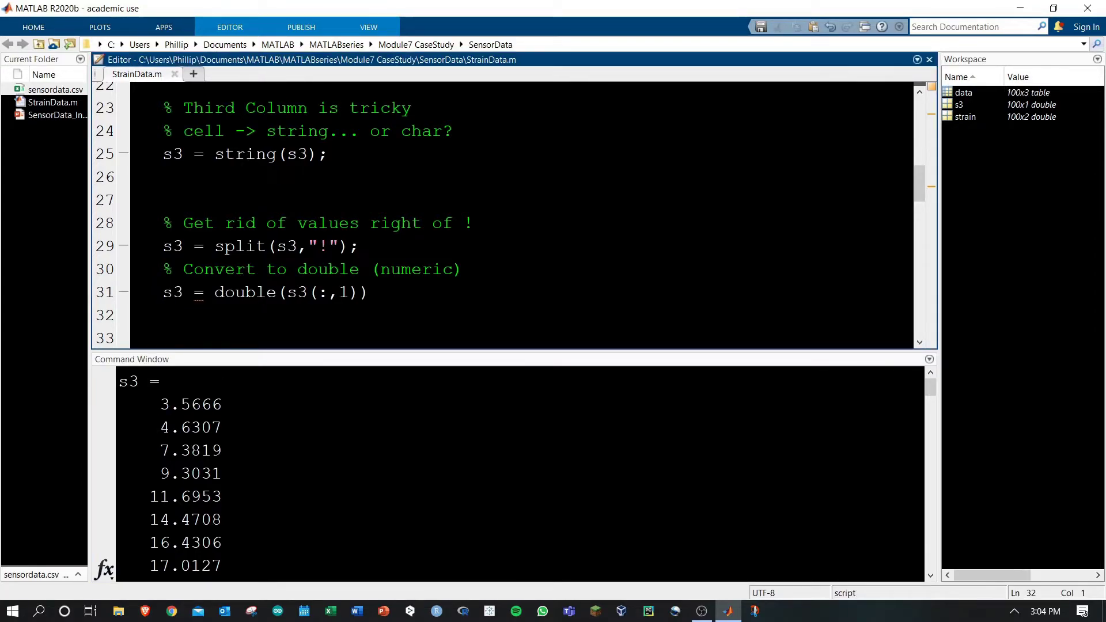
drag(223, 403, 160, 405)
click(259, 316)
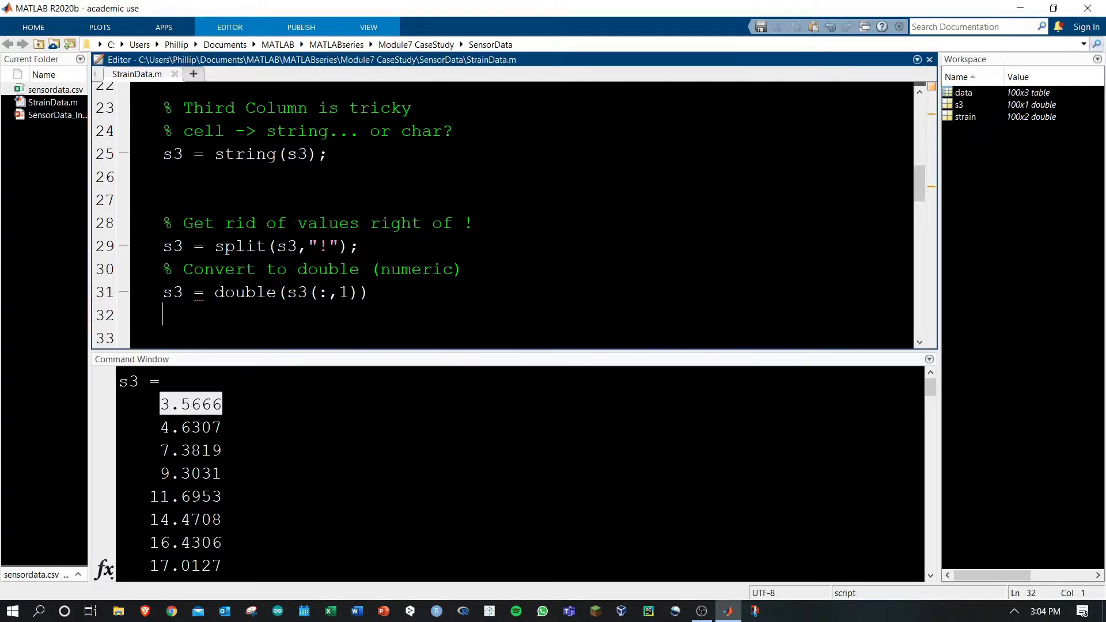
- Add strain(:,3) = s3 on line 33, run, and check the third column starts at 3.5666
key(Return)
text(strain()
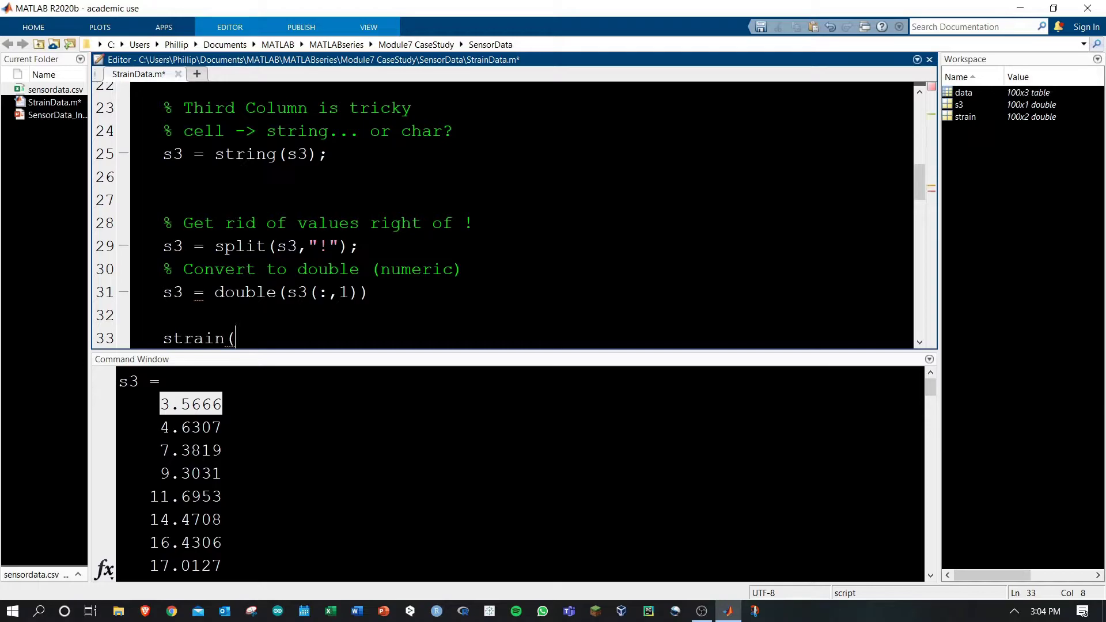
text(:,3))
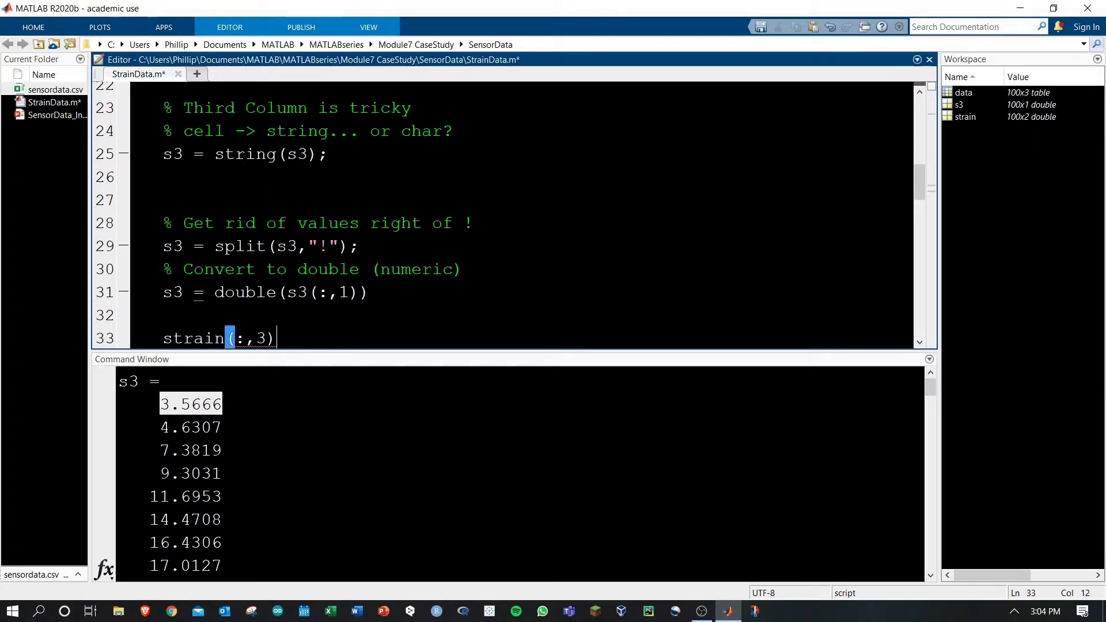
text( = s3)
key(ctrl+Return)
scroll(518, 467, up, 5)
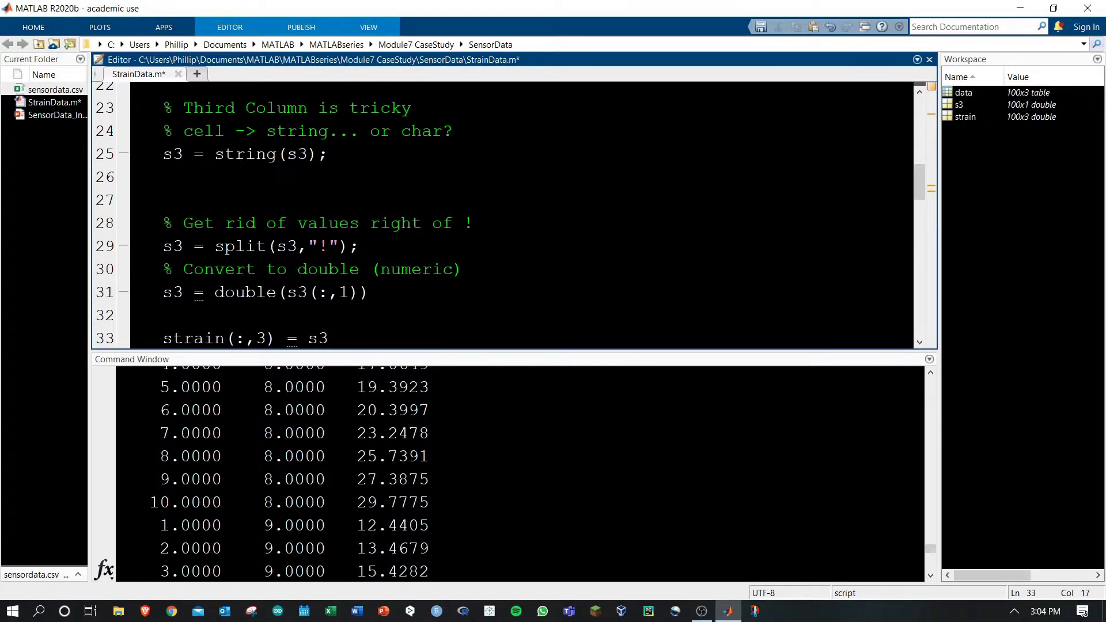
scroll(519, 467, up, 5)
scroll(519, 467, up, 5)
scroll(518, 467, up, 5)
scroll(519, 467, up, 5)
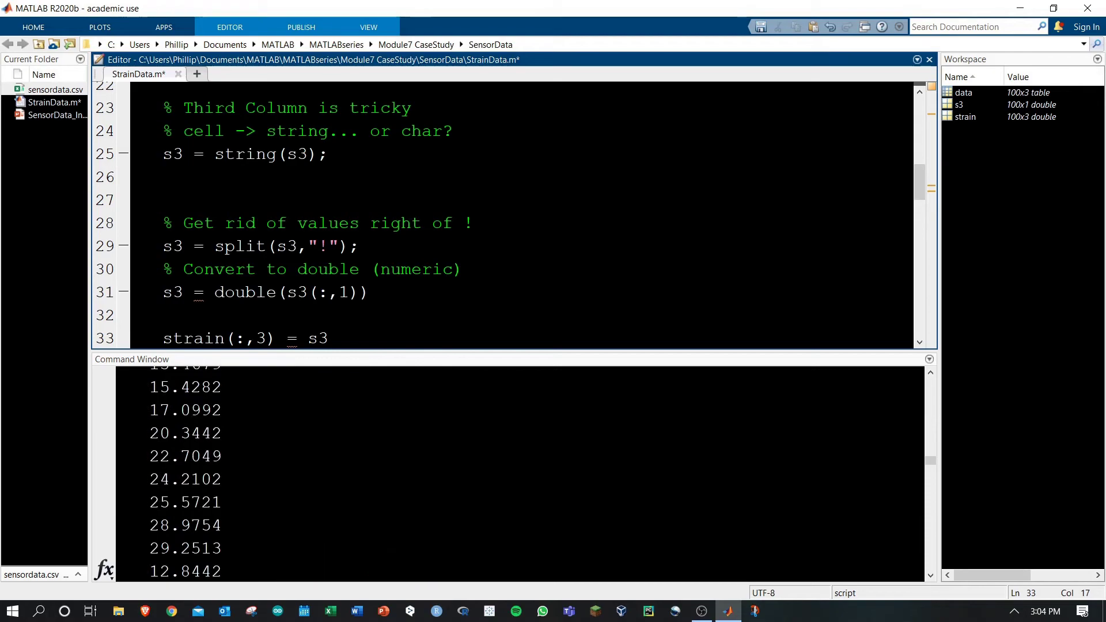
scroll(519, 466, up, 5)
scroll(519, 467, down, 3)
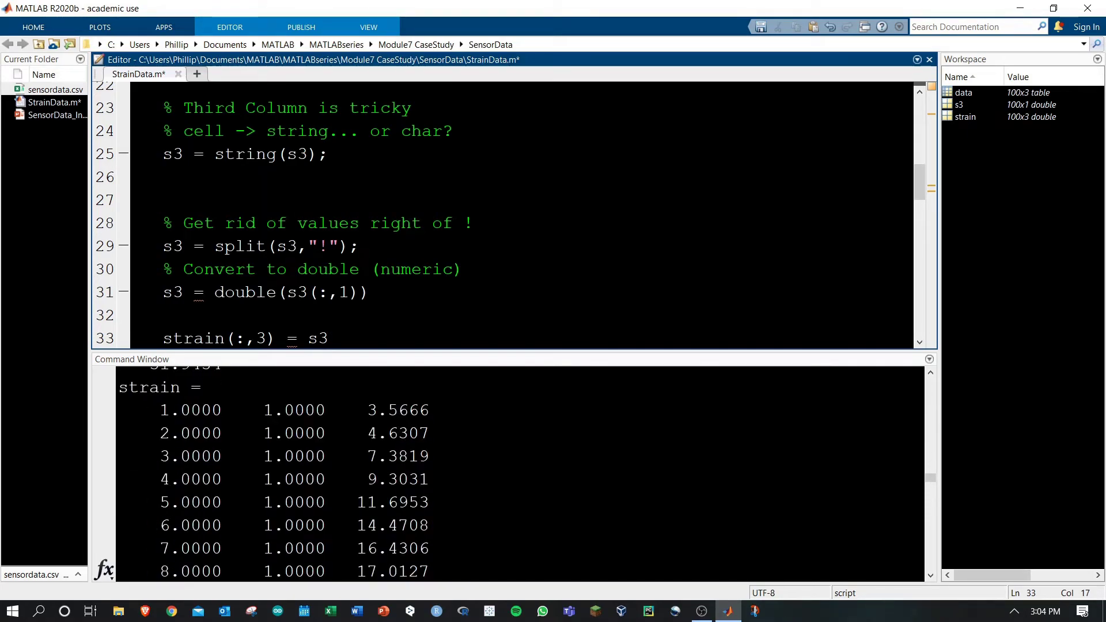
double_click(190, 409)
click(264, 410)
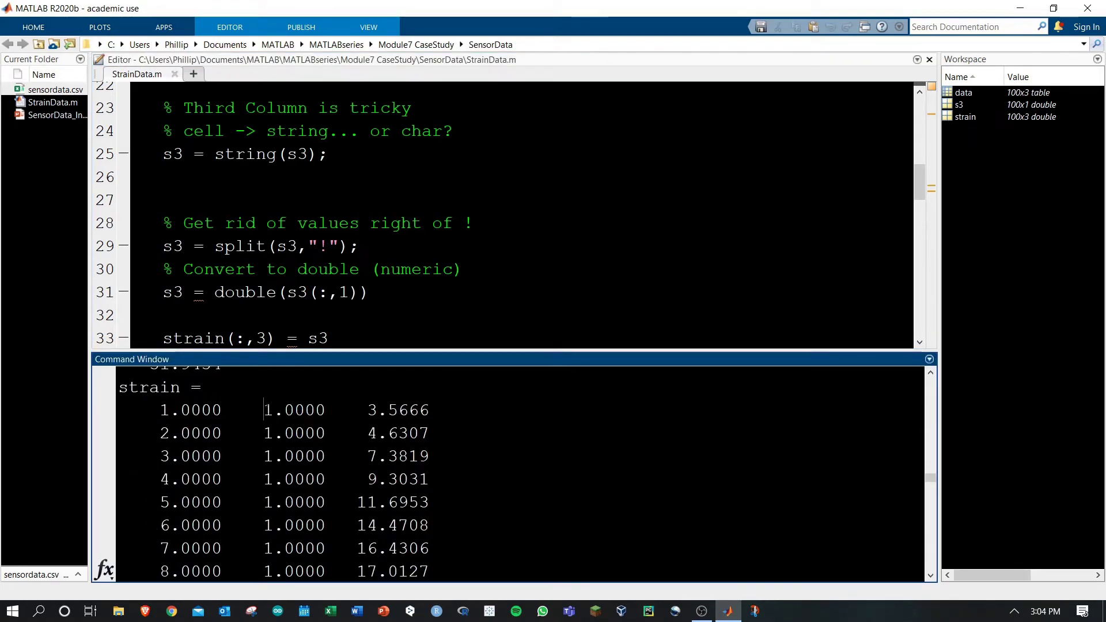
drag(264, 410, 429, 410)
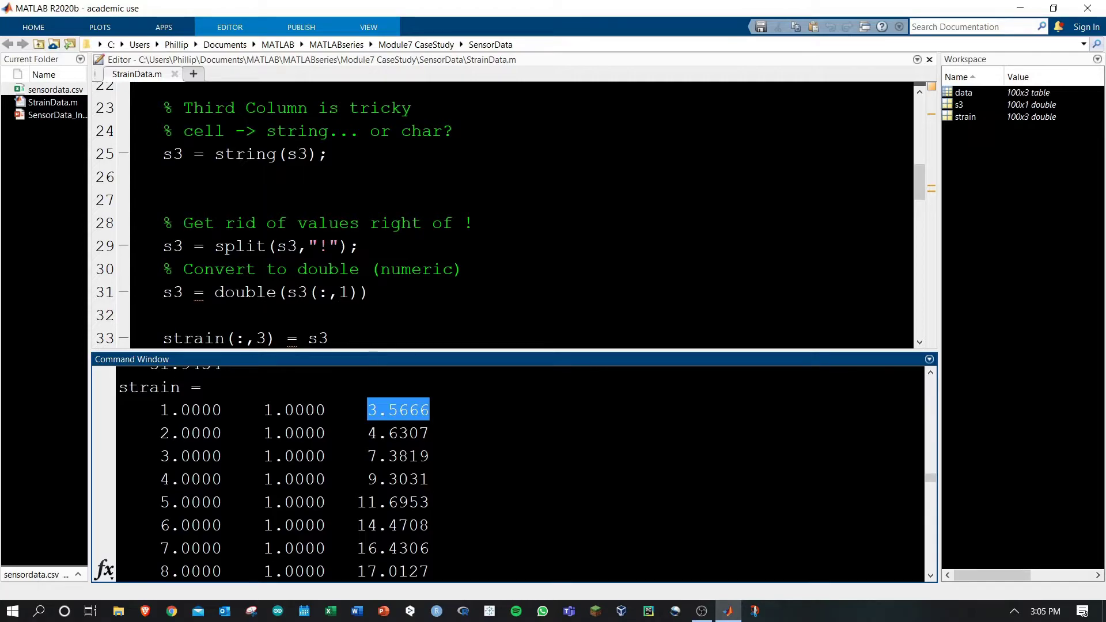
- Add blank lines after the strain assignment and review the x, y, z and plot3 comment notes
click(329, 338)
scroll(518, 216, down, 3)
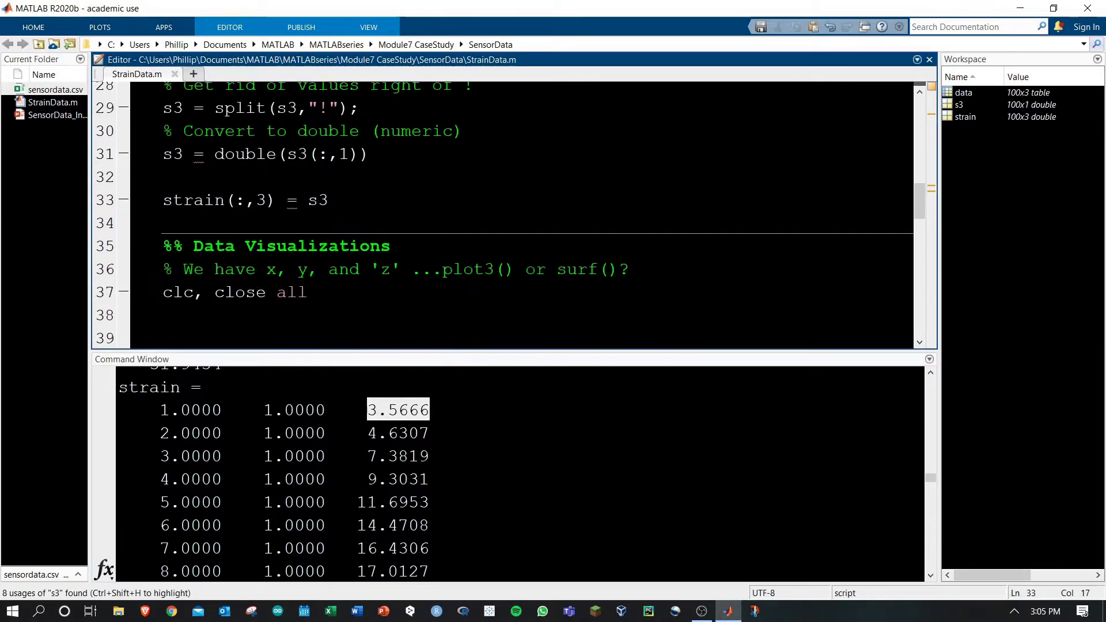
scroll(519, 217, down, 3)
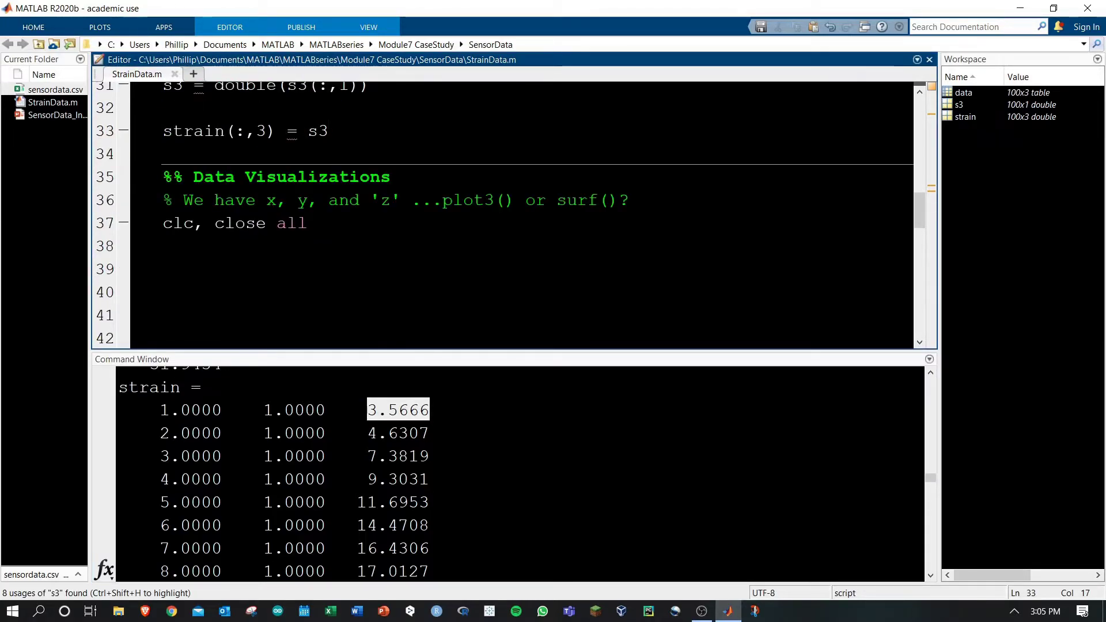
key(Return)
key(Return)
scroll(519, 217, down, 1)
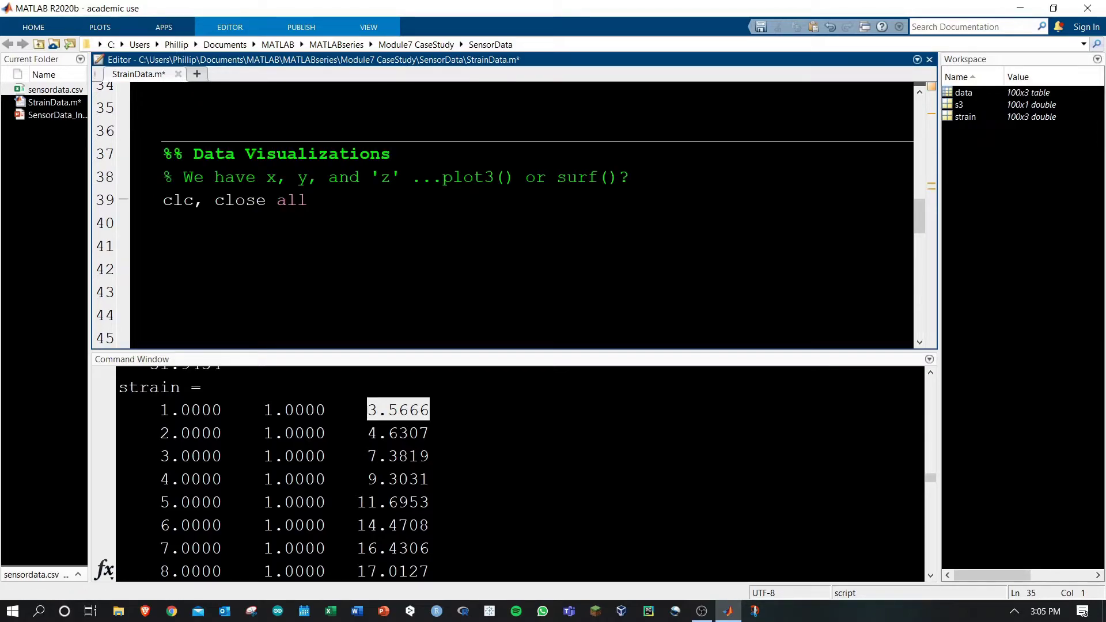
drag(245, 154, 390, 154)
click(260, 223)
drag(266, 177, 402, 178)
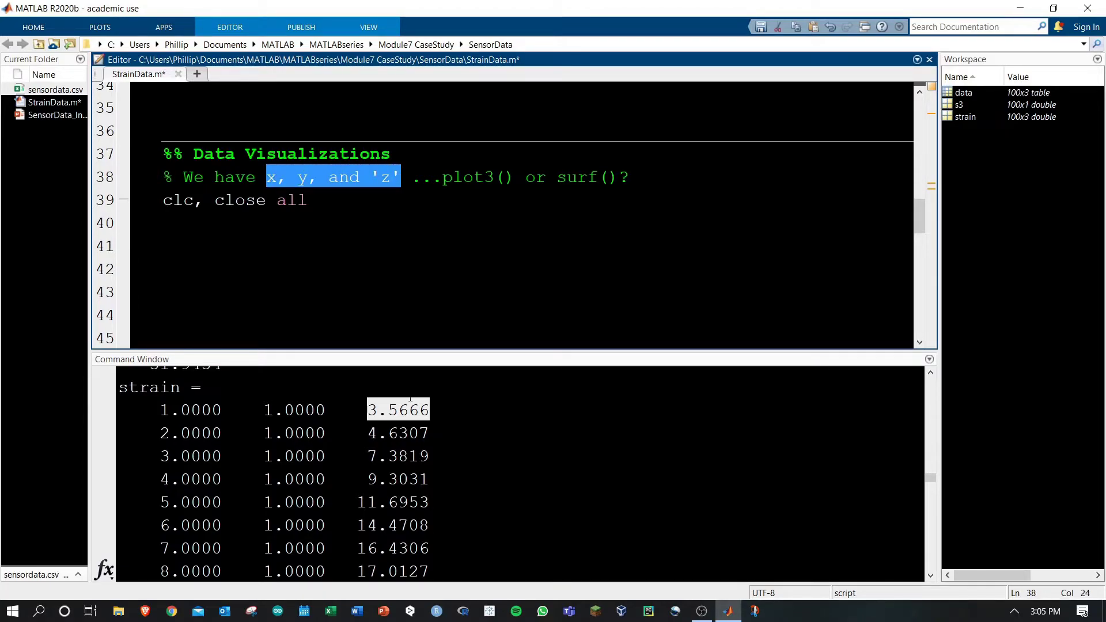
click(381, 418)
double_click(398, 410)
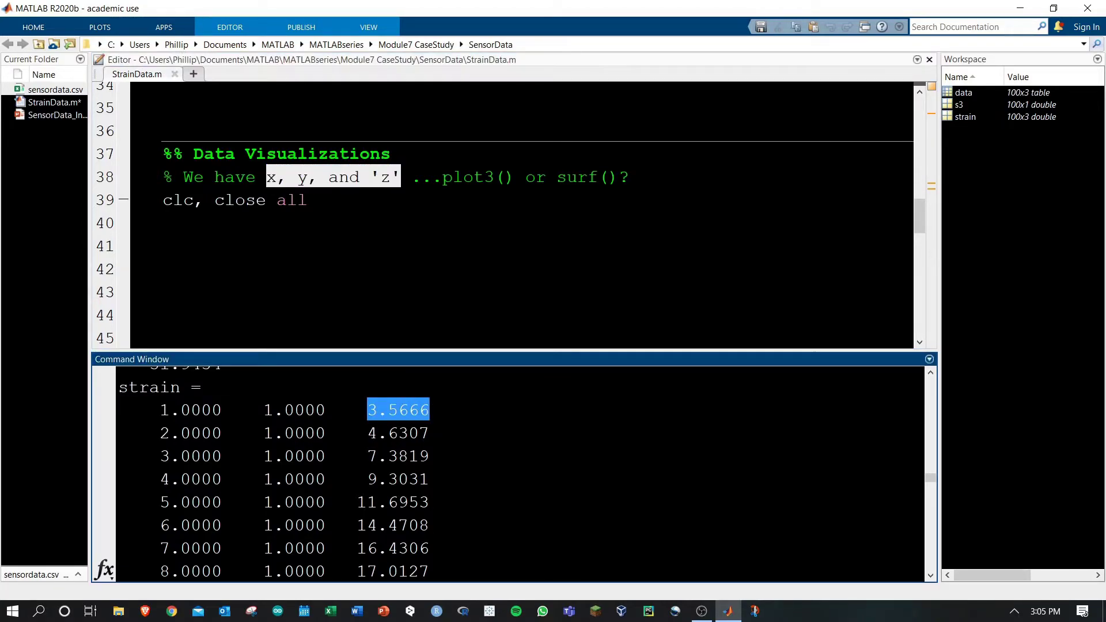
click(346, 216)
drag(443, 177, 619, 178)
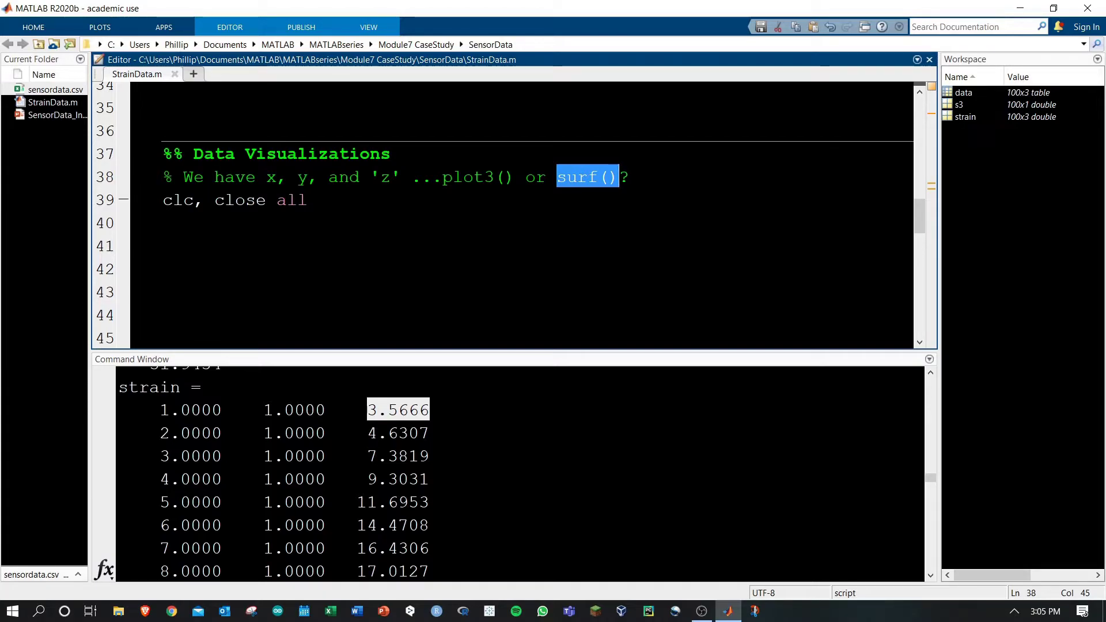
click(165, 276)
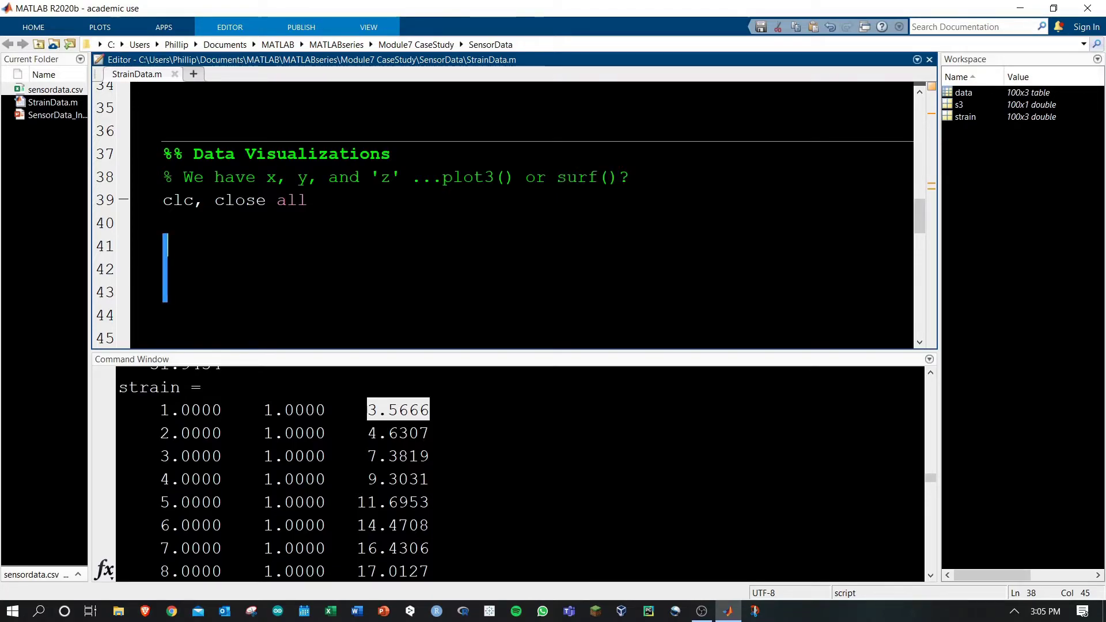
key(BackSpace)
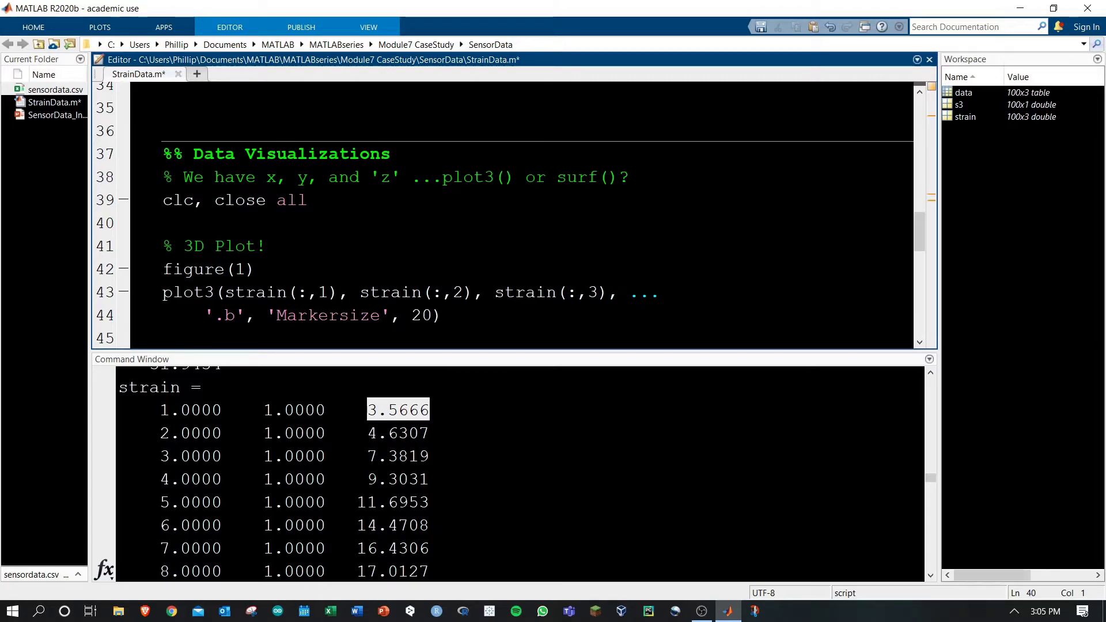
scroll(519, 216, down, 1)
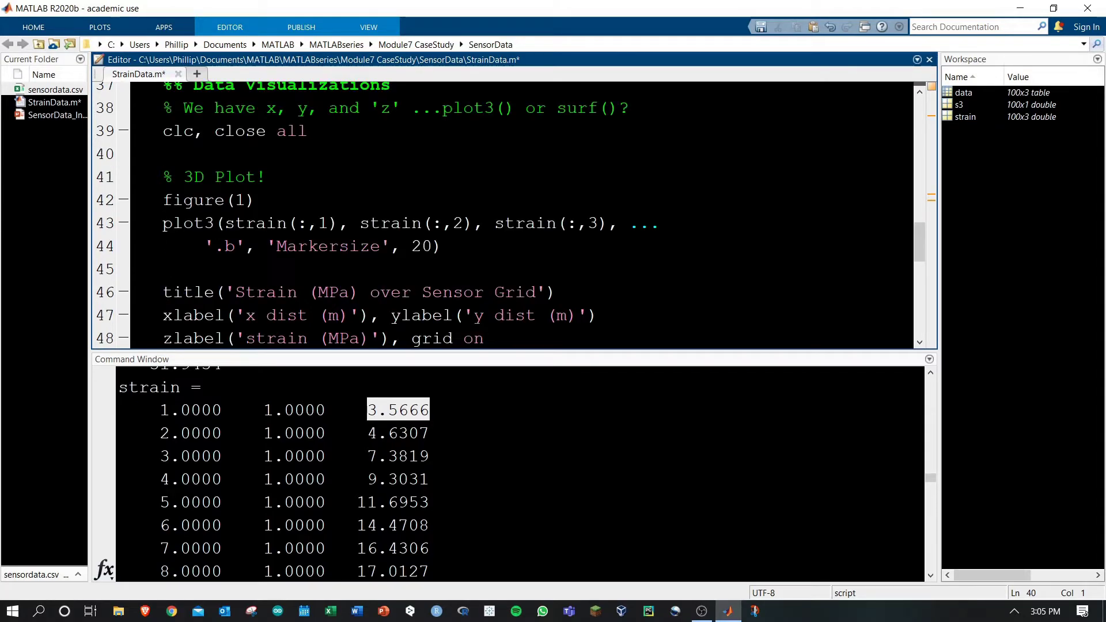
- Review the figure(1), plot3 '.b', title and label lines, then run the script
drag(163, 200, 251, 200)
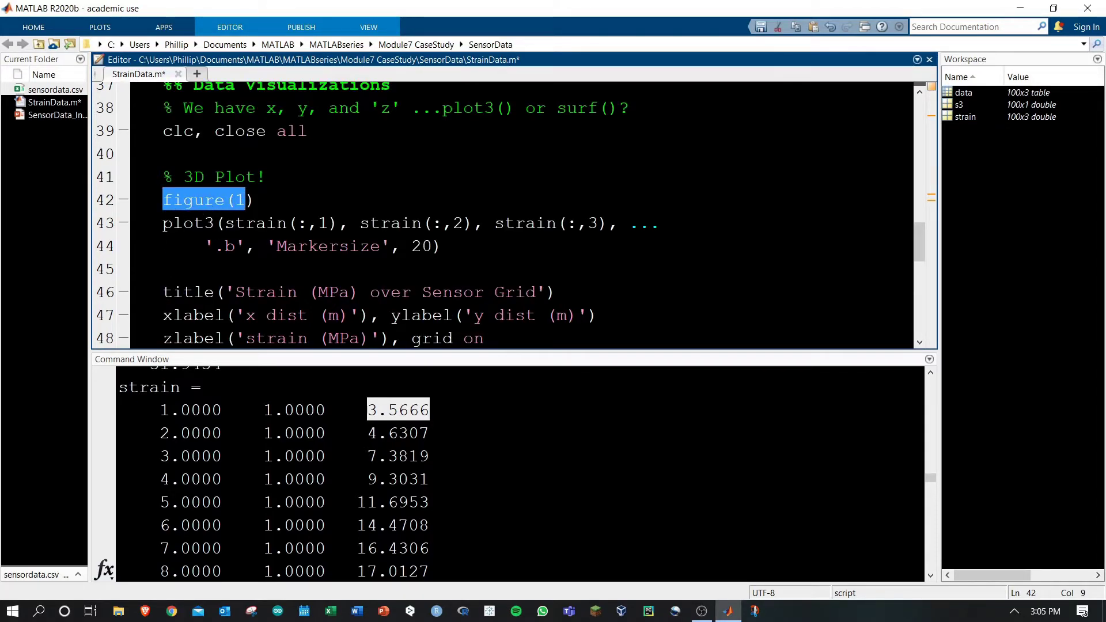
drag(164, 223, 609, 223)
click(440, 247)
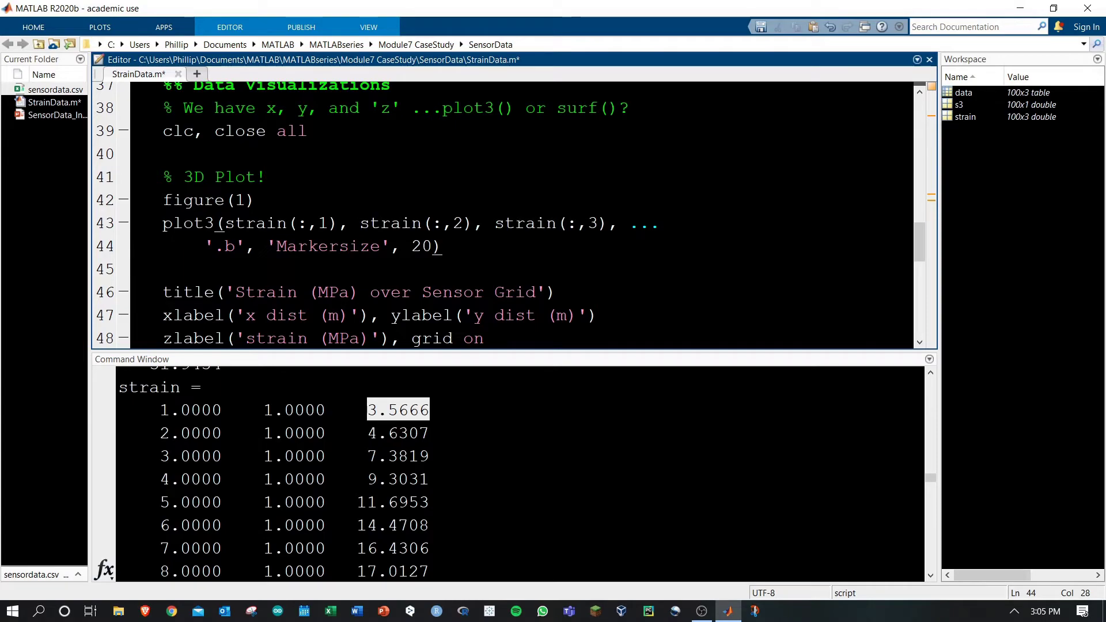
drag(215, 246, 443, 246)
click(443, 246)
scroll(519, 216, down, 1)
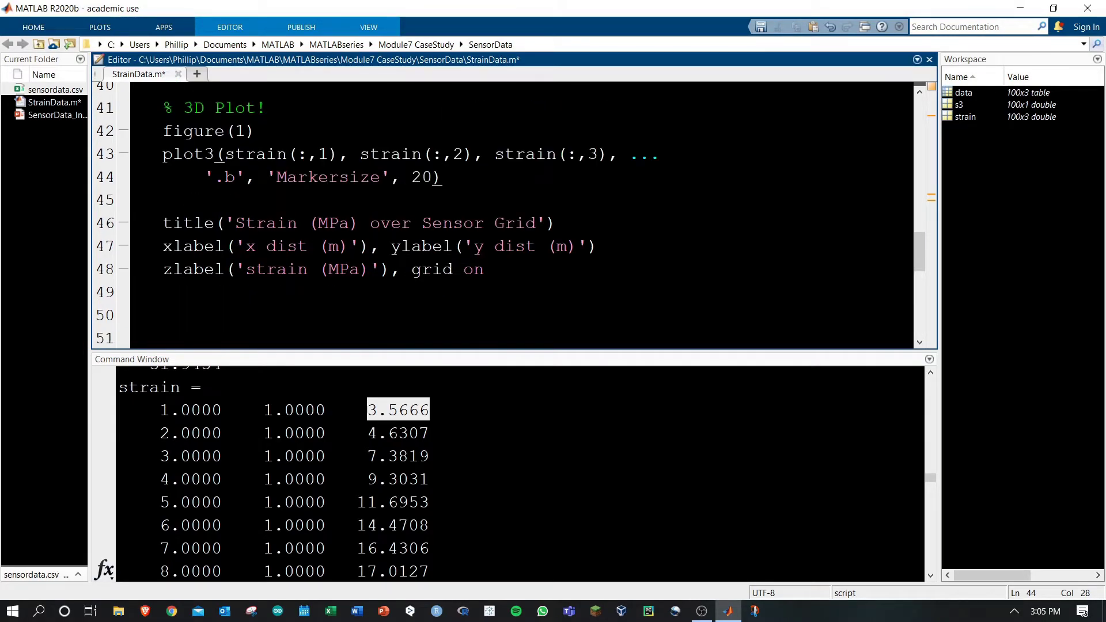
drag(184, 223, 456, 270)
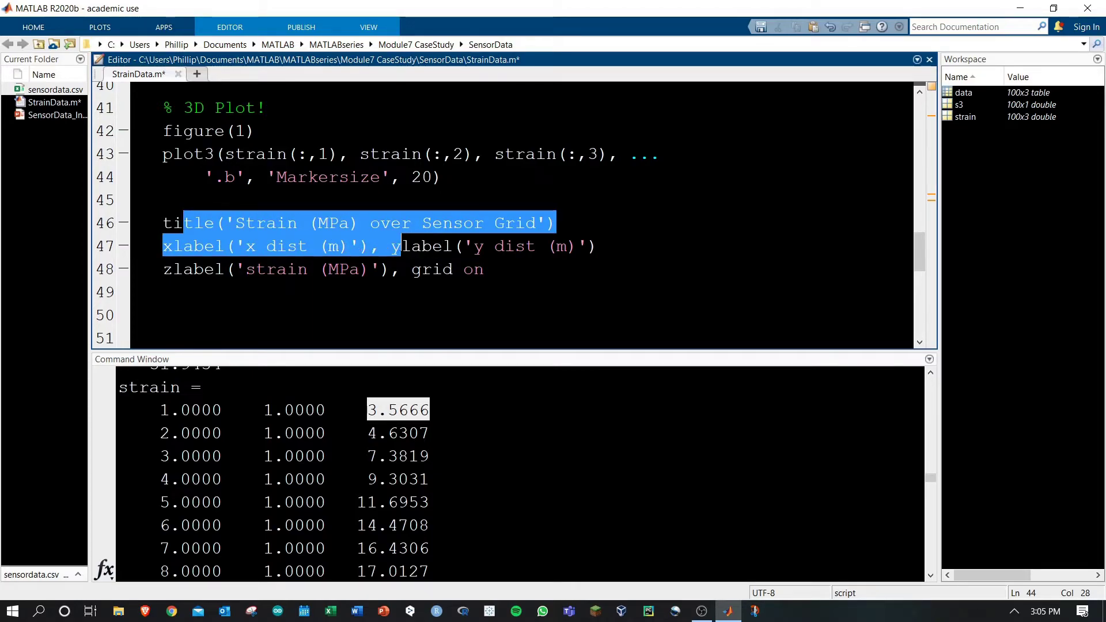
click(486, 270)
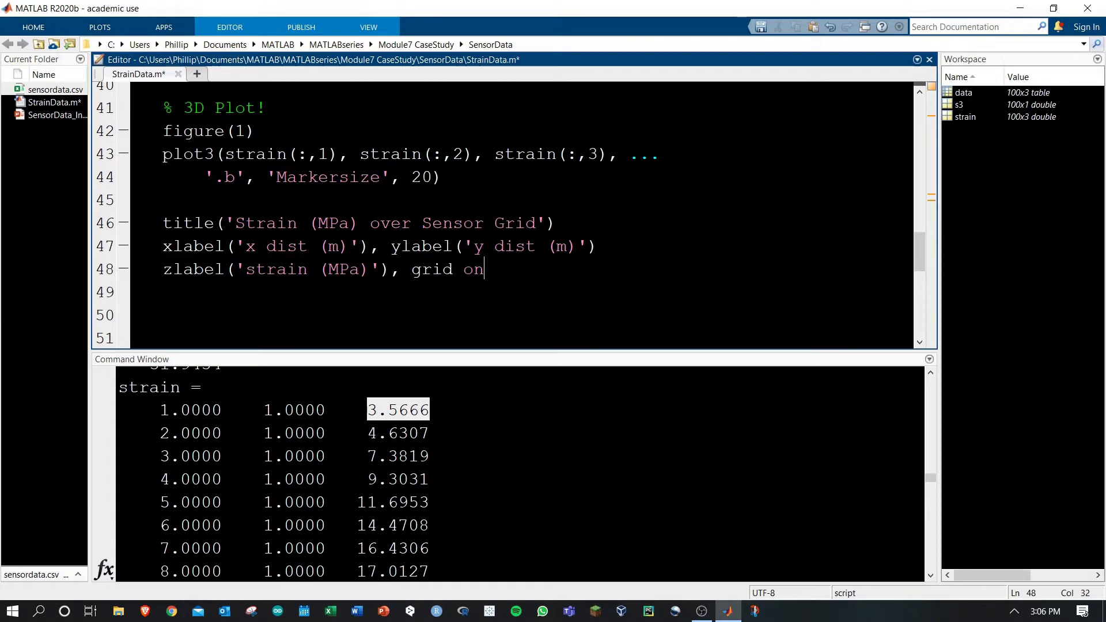
key(F5)
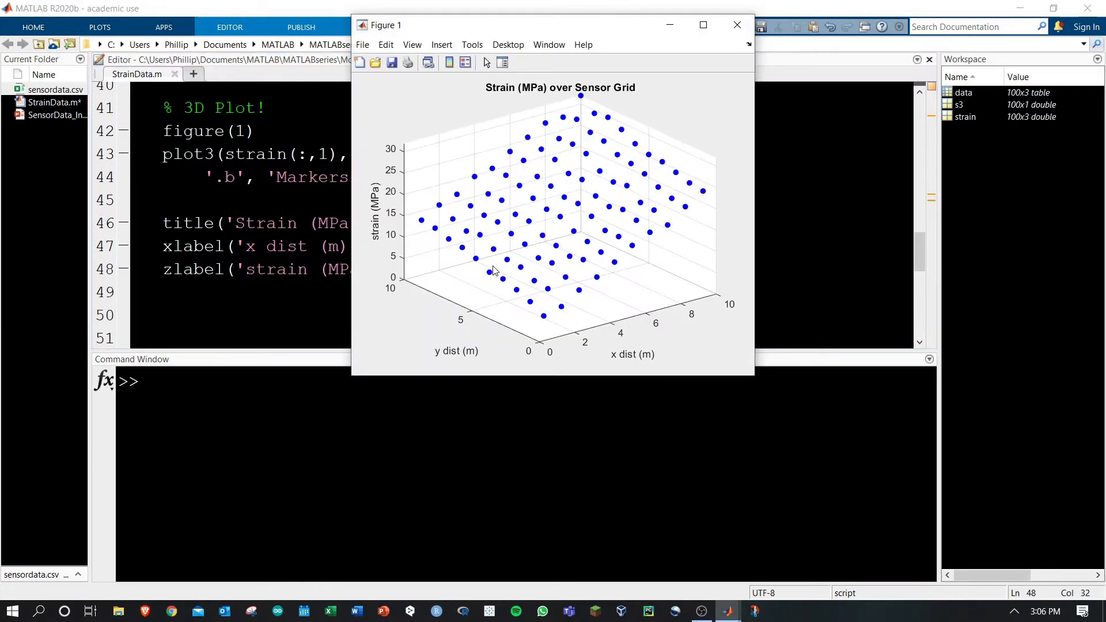
drag(505, 30, 450, 104)
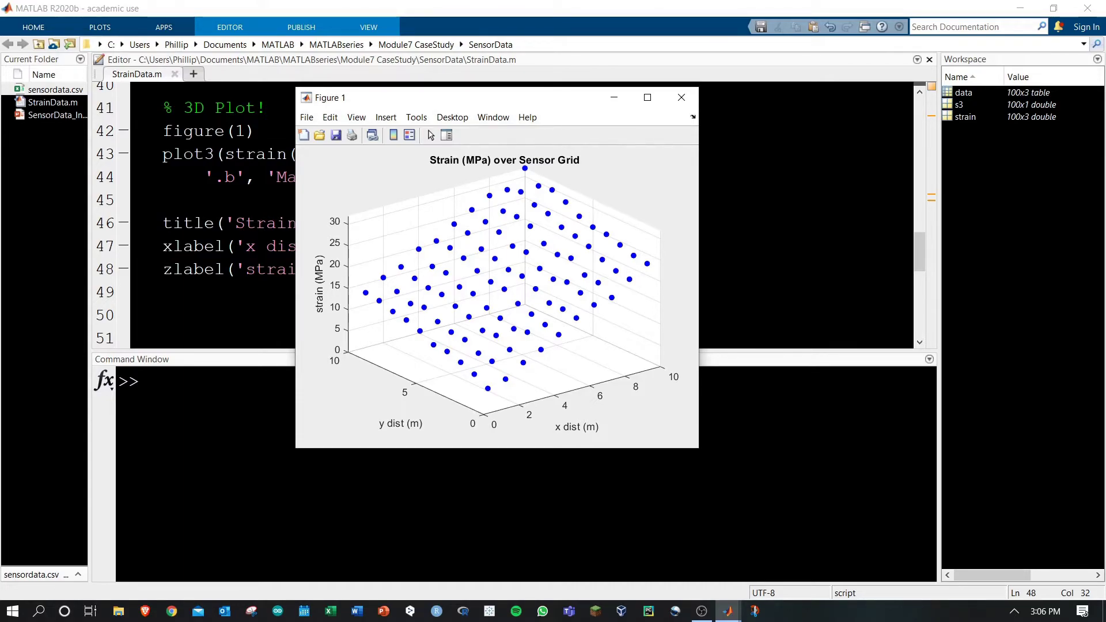
click(682, 97)
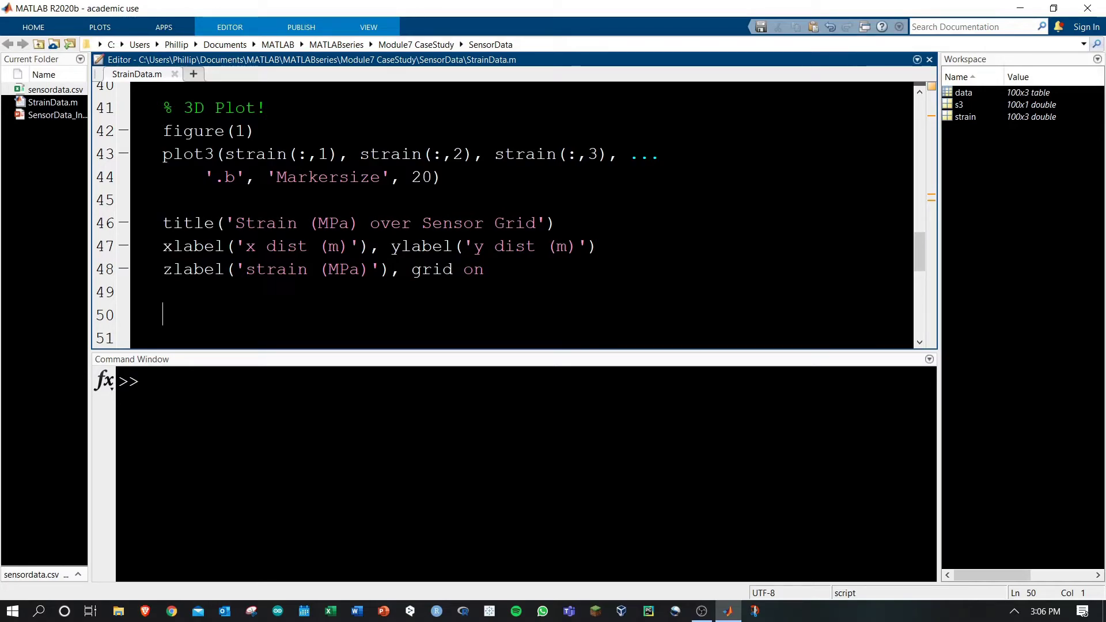
scroll(519, 216, down, 5)
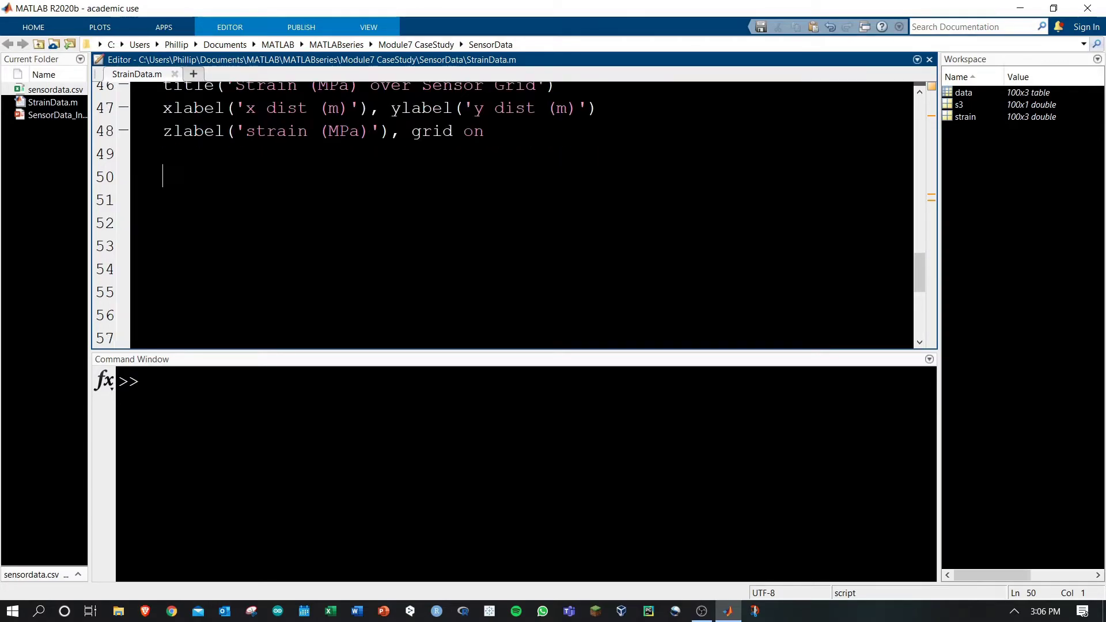
scroll(519, 216, down, 5)
scroll(519, 216, down, 3)
scroll(519, 216, down, 3)
- Review the commented '% Scatter Plot w/ Color' block, save StrainData, and focus the command line
click(184, 107)
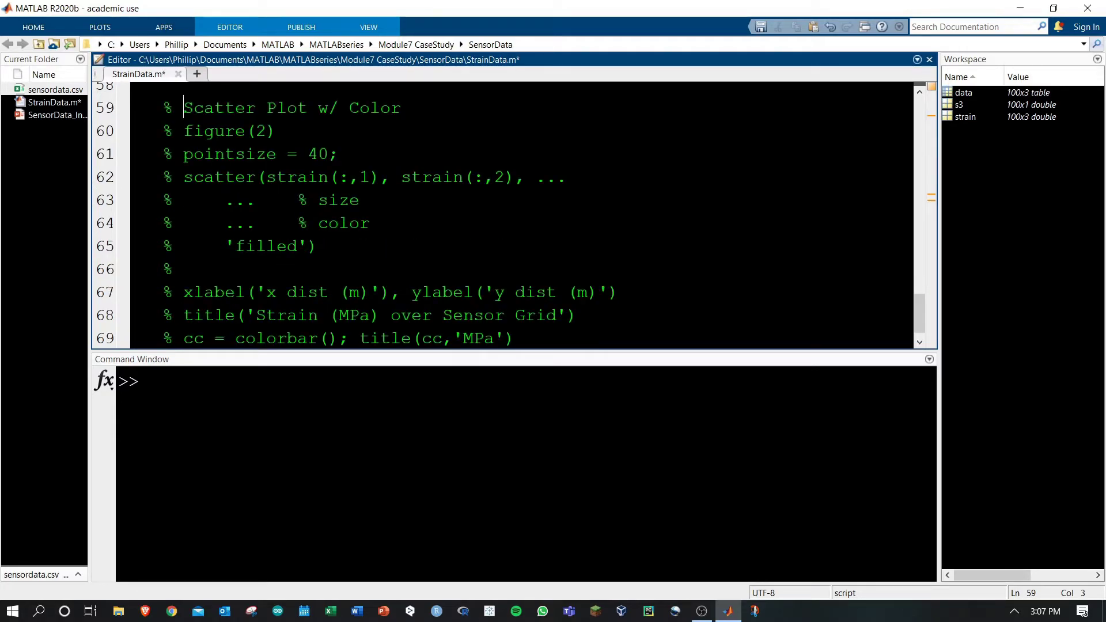
key(shift+Down)
key(shift+Down)
key(shift+Down)
key(End)
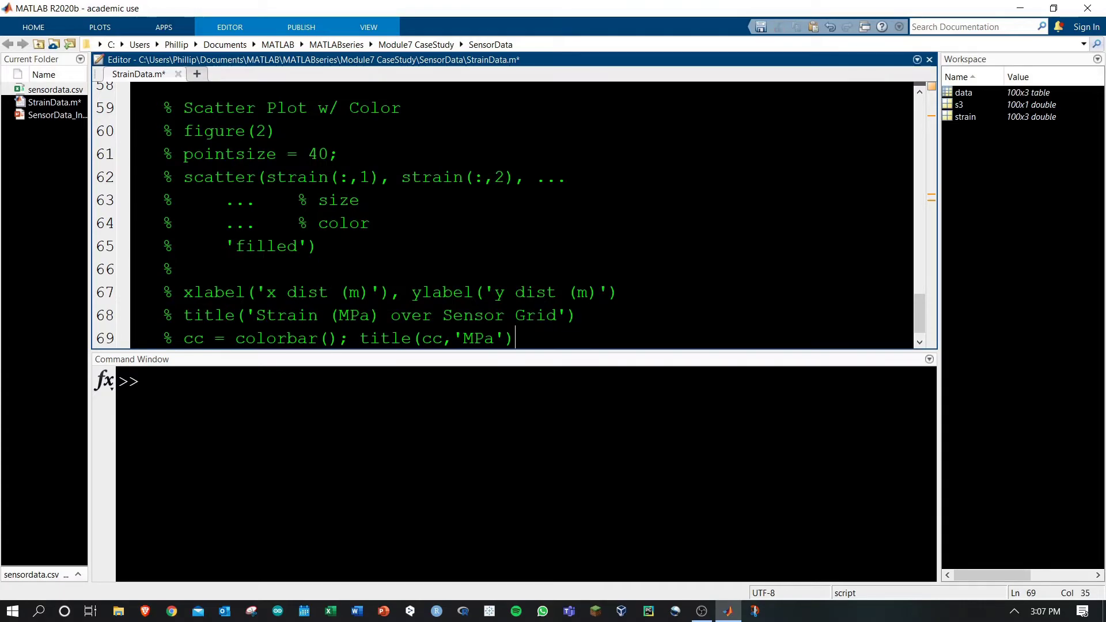
key(ctrl+s)
key(ctrl+0)
text(help sca)
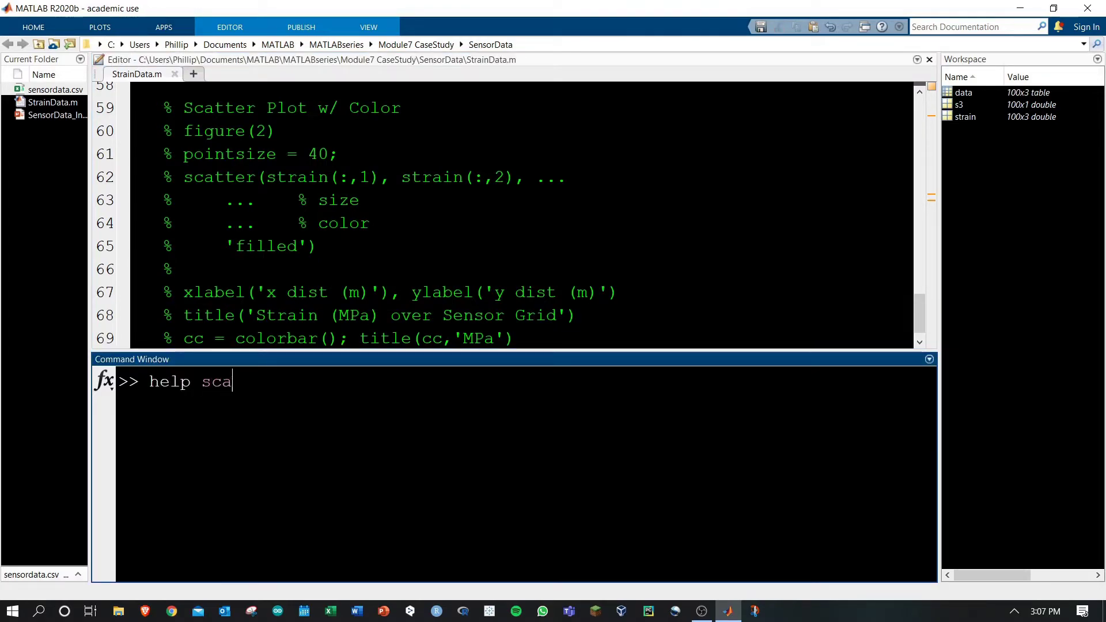
text(tter)
- Run help scatter in an enlarged Command Window and review the X,Y circle locations
key(Return)
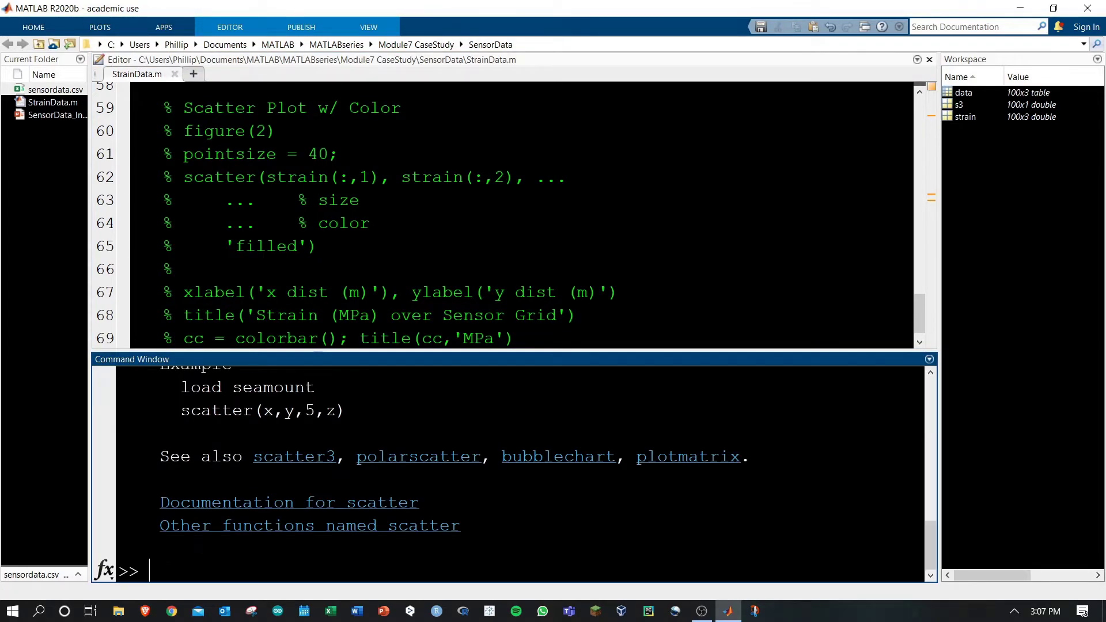
drag(333, 358, 332, 111)
scroll(433, 346, up, 10)
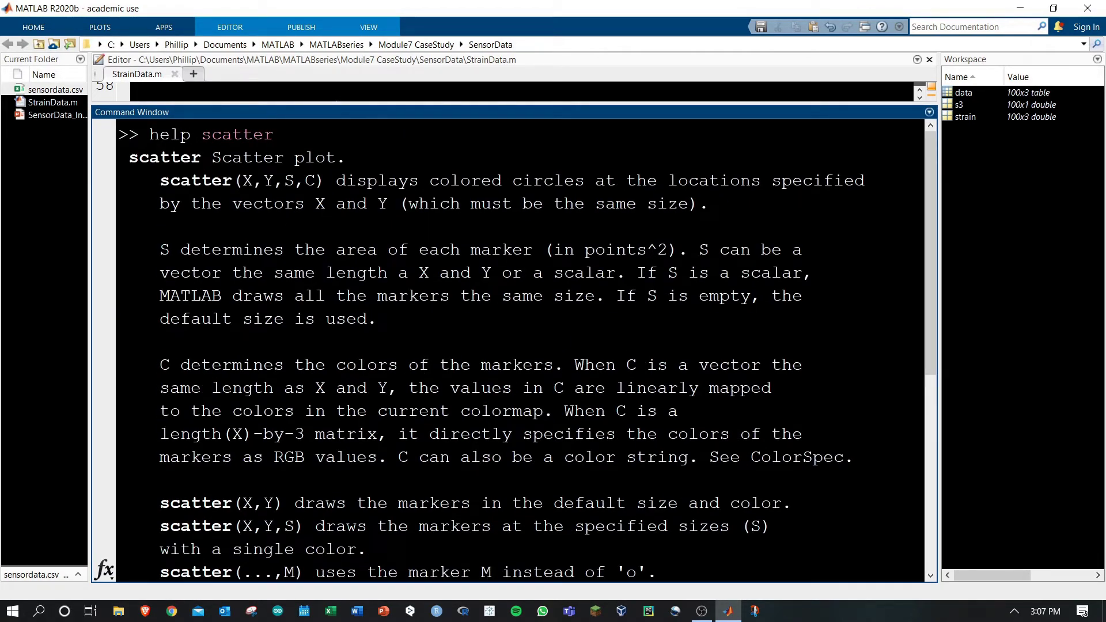
drag(242, 181, 274, 180)
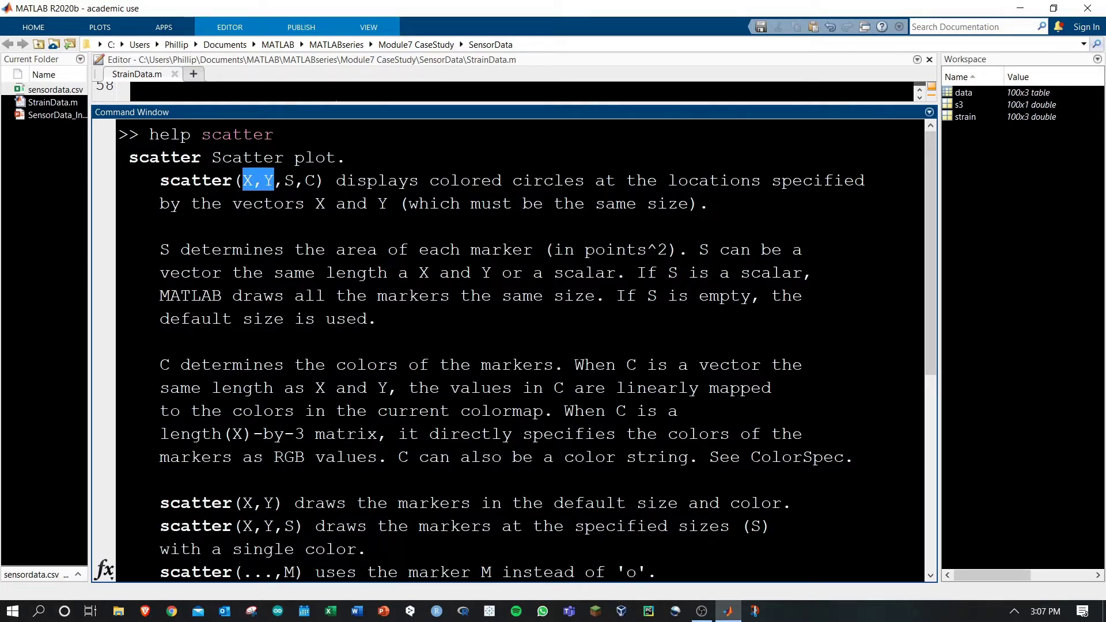
drag(512, 180, 586, 180)
drag(668, 180, 742, 179)
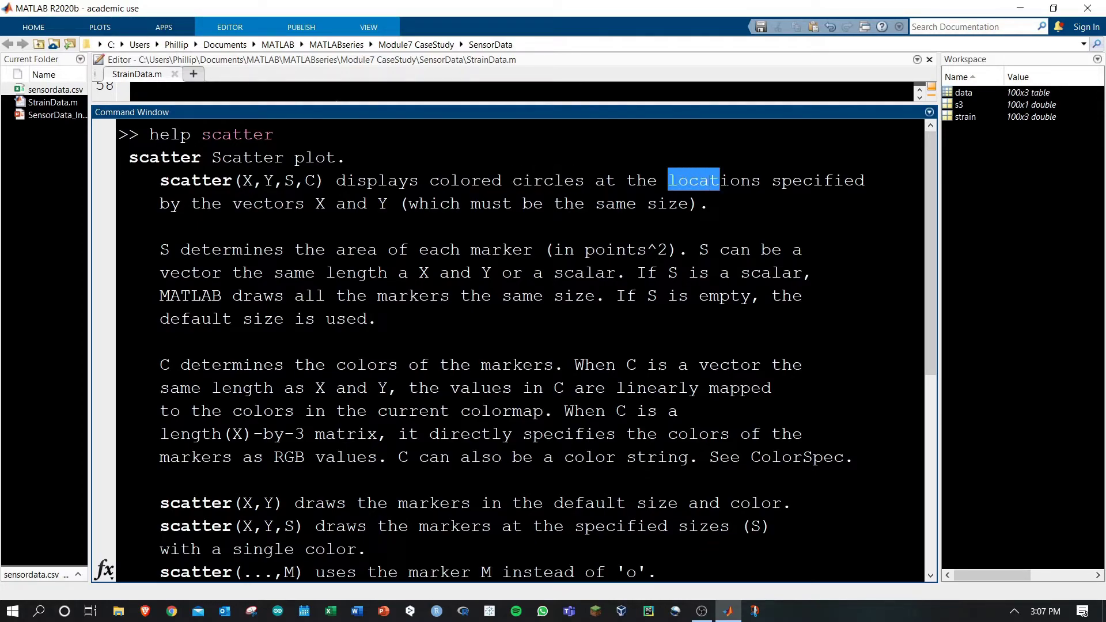
drag(315, 204, 390, 203)
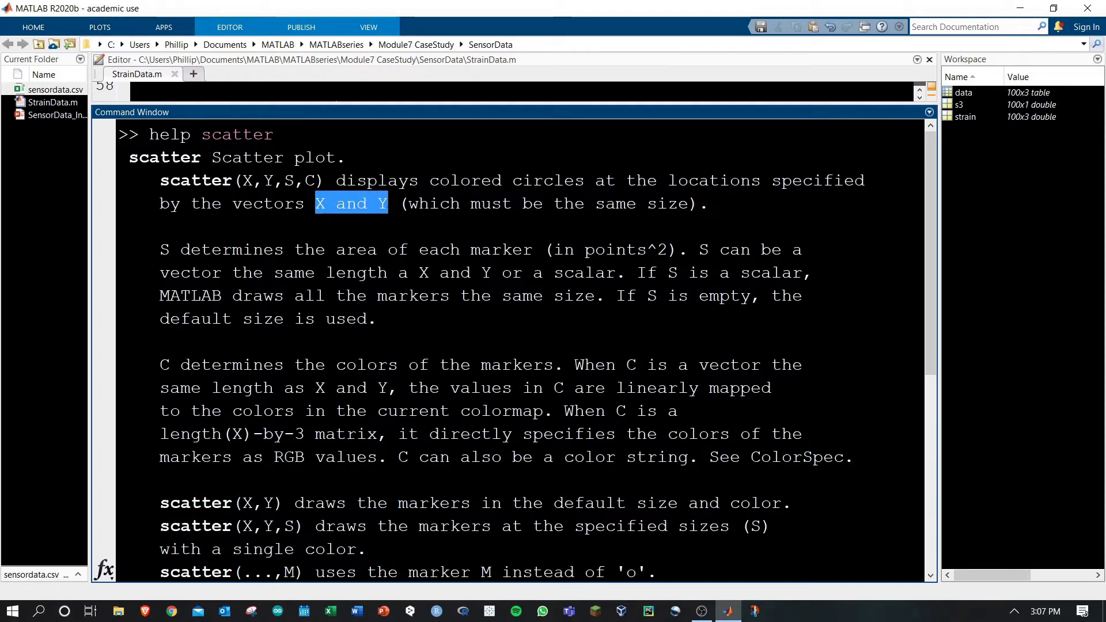
drag(244, 180, 272, 181)
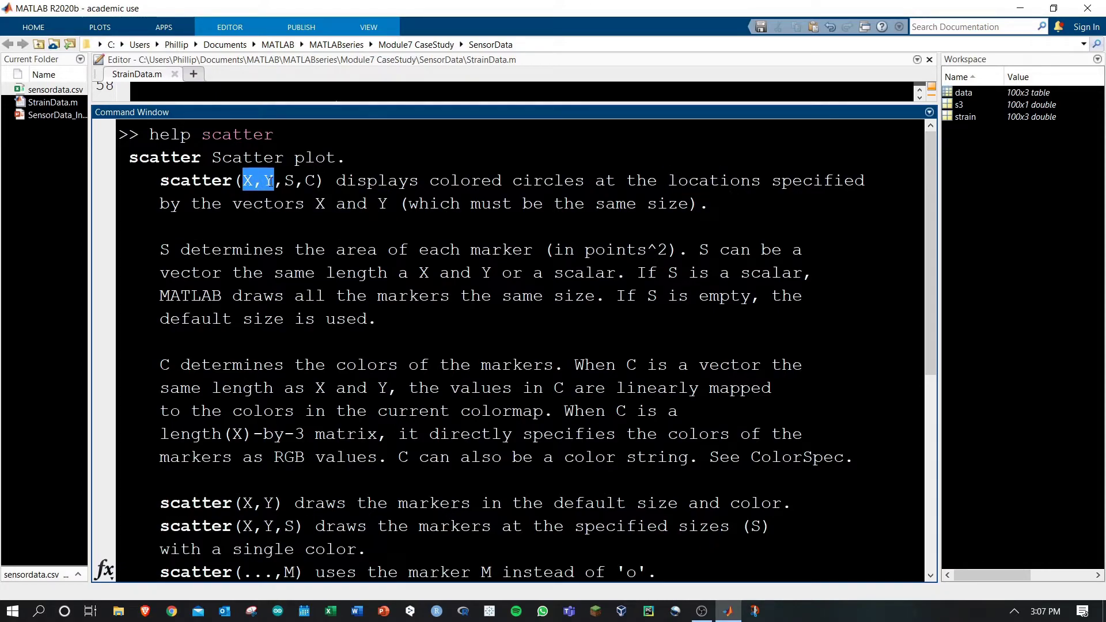
click(260, 180)
- Review the S marker-size and C colour descriptions, then shrink the Command Window back
drag(286, 180, 296, 179)
click(190, 249)
drag(188, 249, 524, 249)
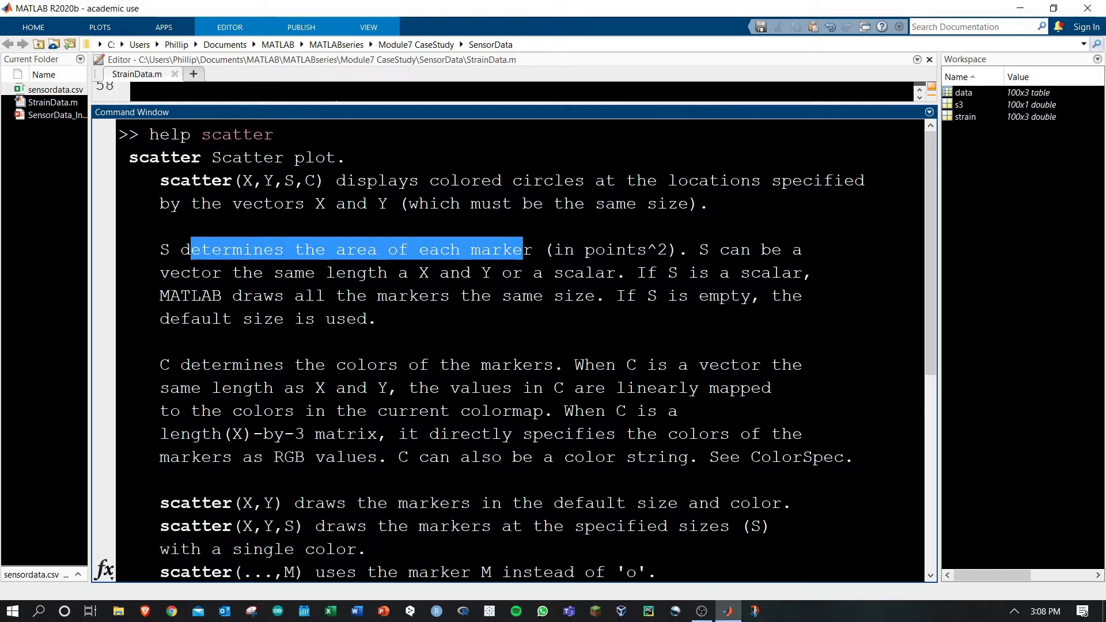
drag(283, 181, 296, 180)
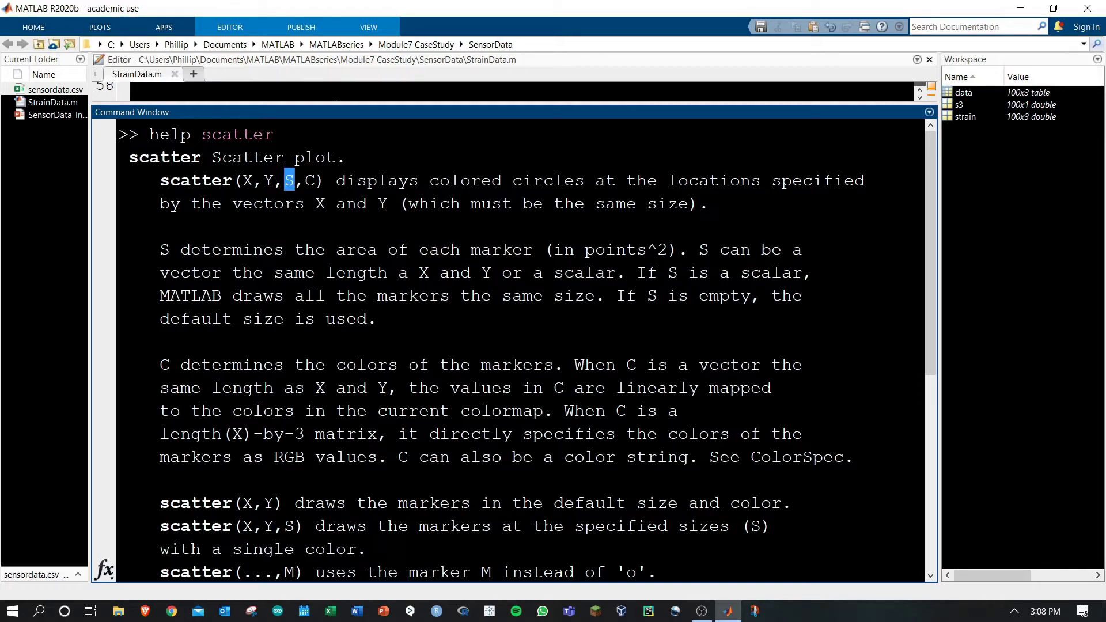
drag(160, 365, 555, 364)
drag(306, 180, 316, 180)
drag(354, 111, 337, 439)
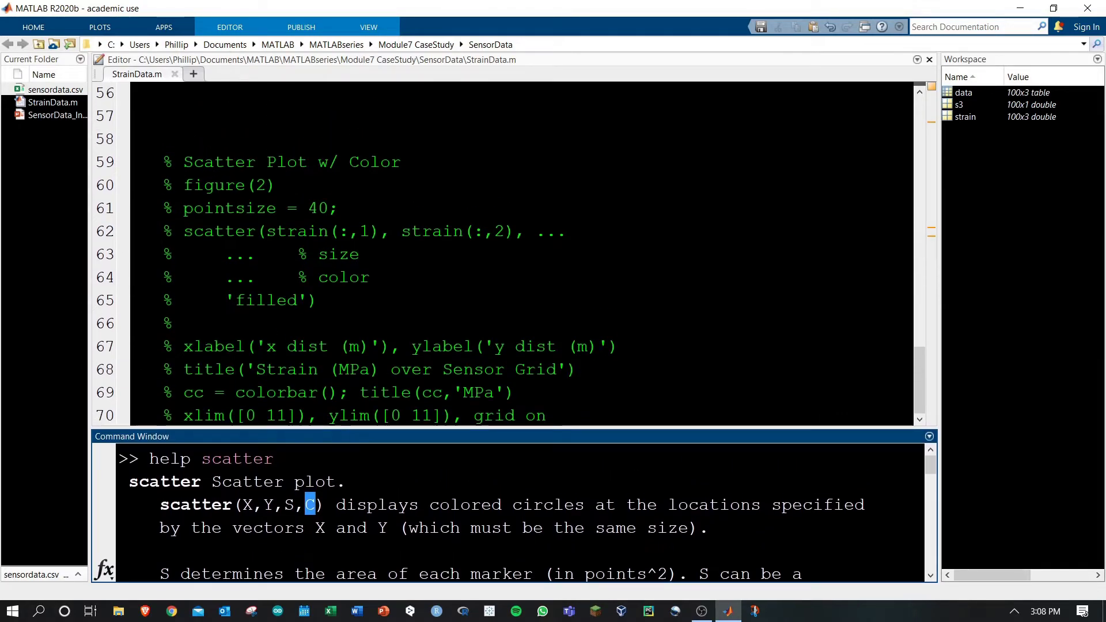
click(605, 394)
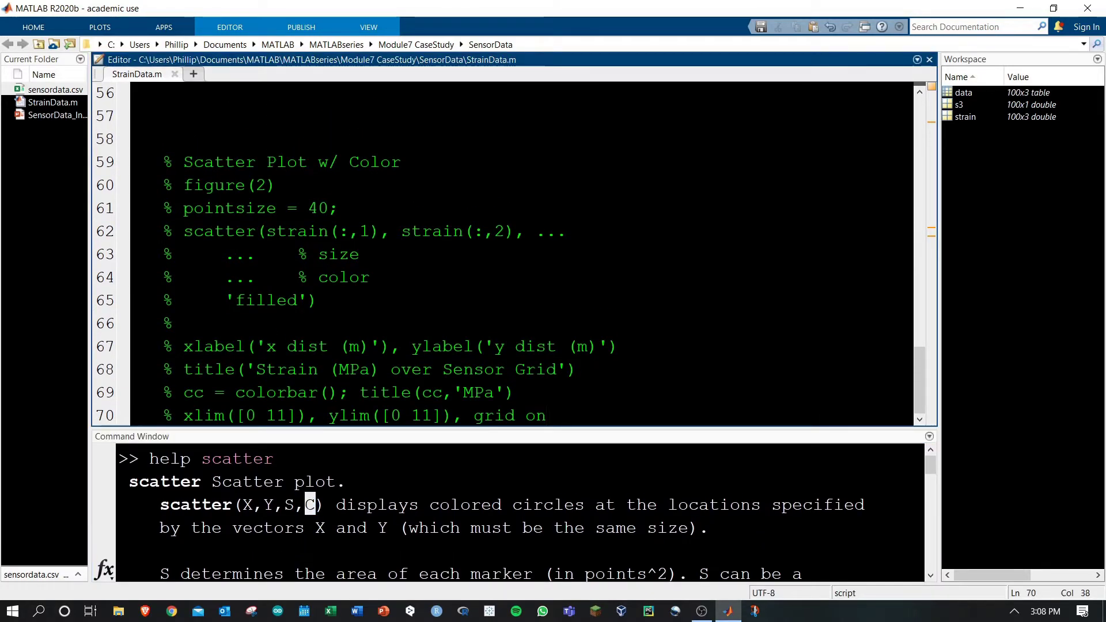
- Uncomment the figure(2), pointsize, scatter, placeholder and 'filled' lines of the scatter block
key(Return)
key(Return)
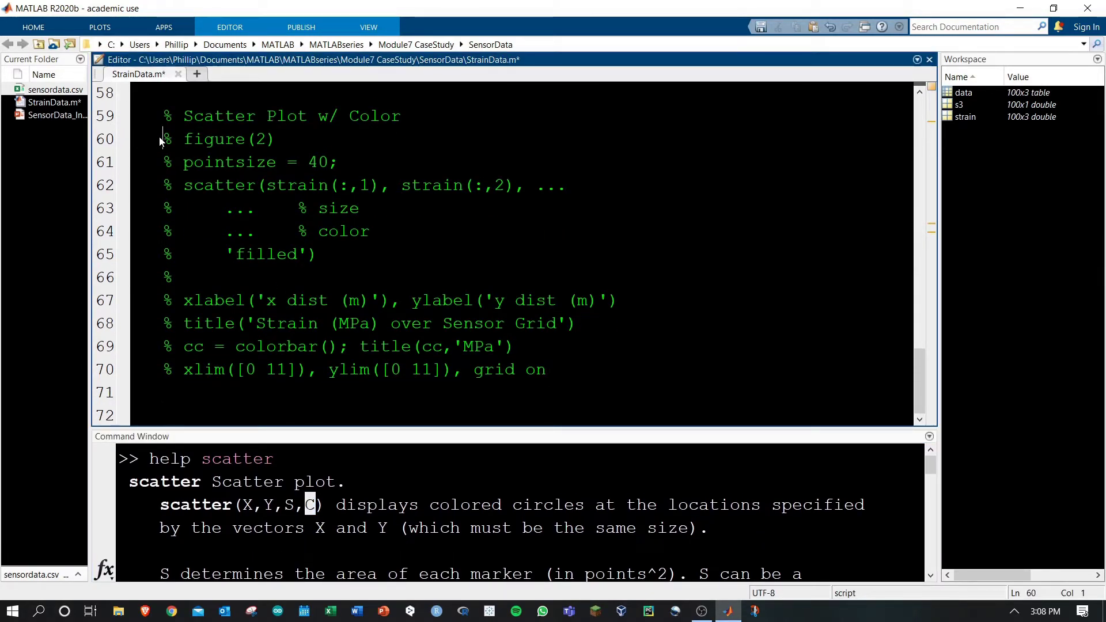
click(152, 139)
key(ctrl+t)
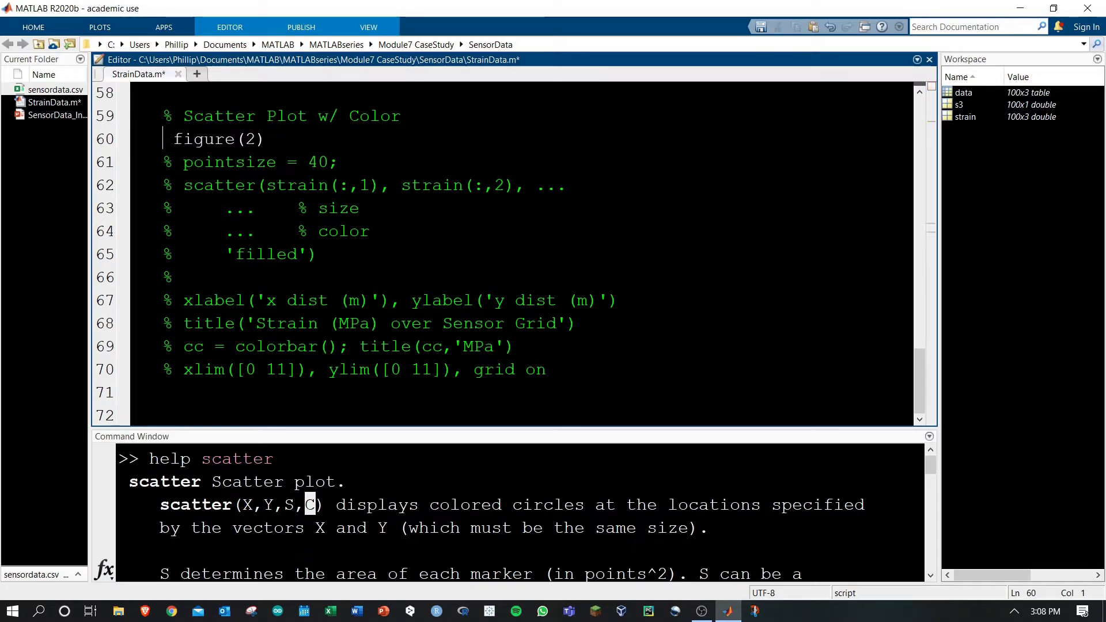
key(Down)
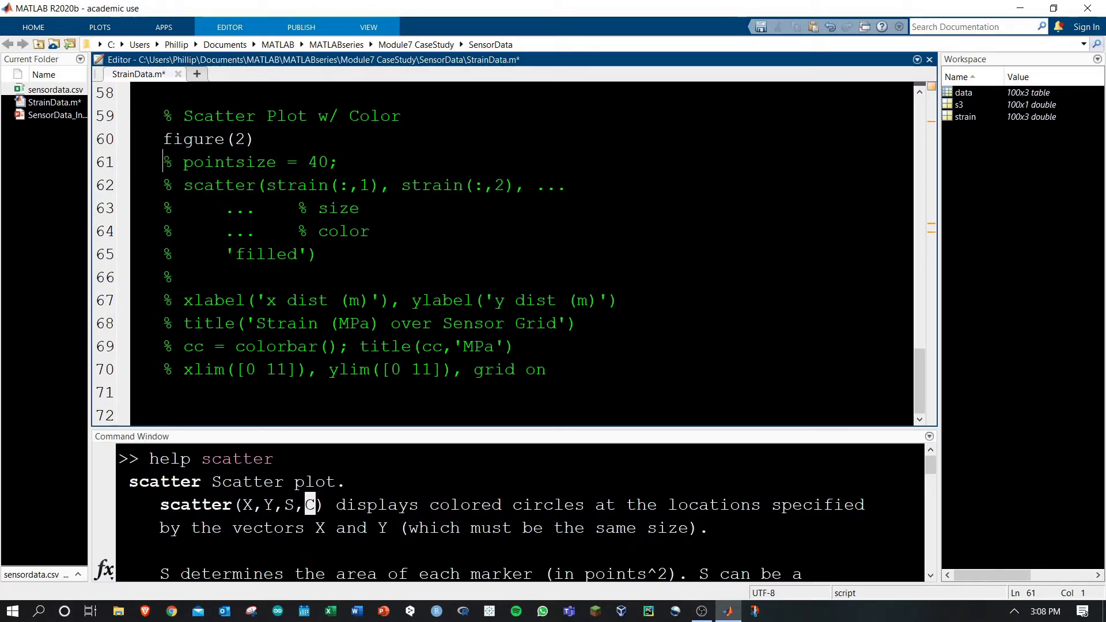
key(ctrl+t)
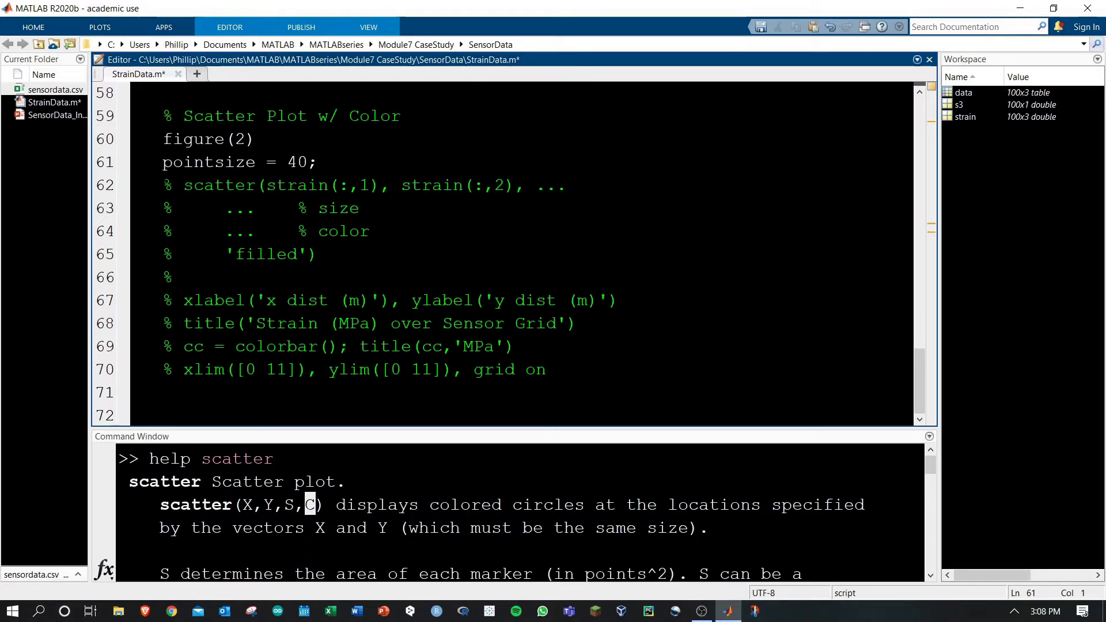
key(Down)
key(ctrl+t)
key(Down)
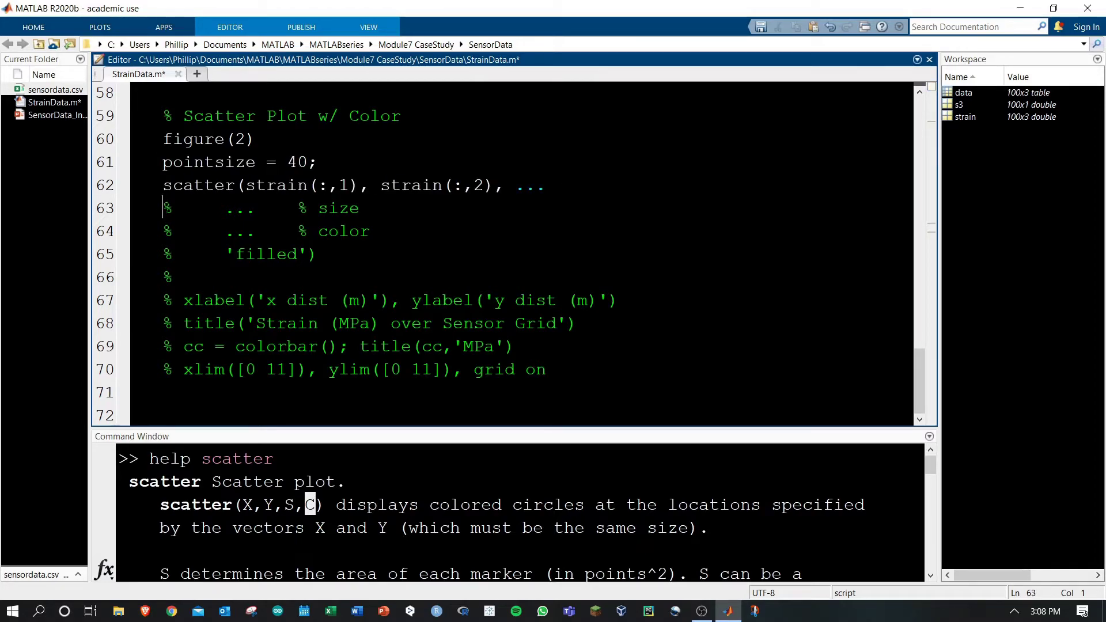
key(ctrl+t)
key(Down)
key(ctrl+t)
key(Down)
key(ctrl+t)
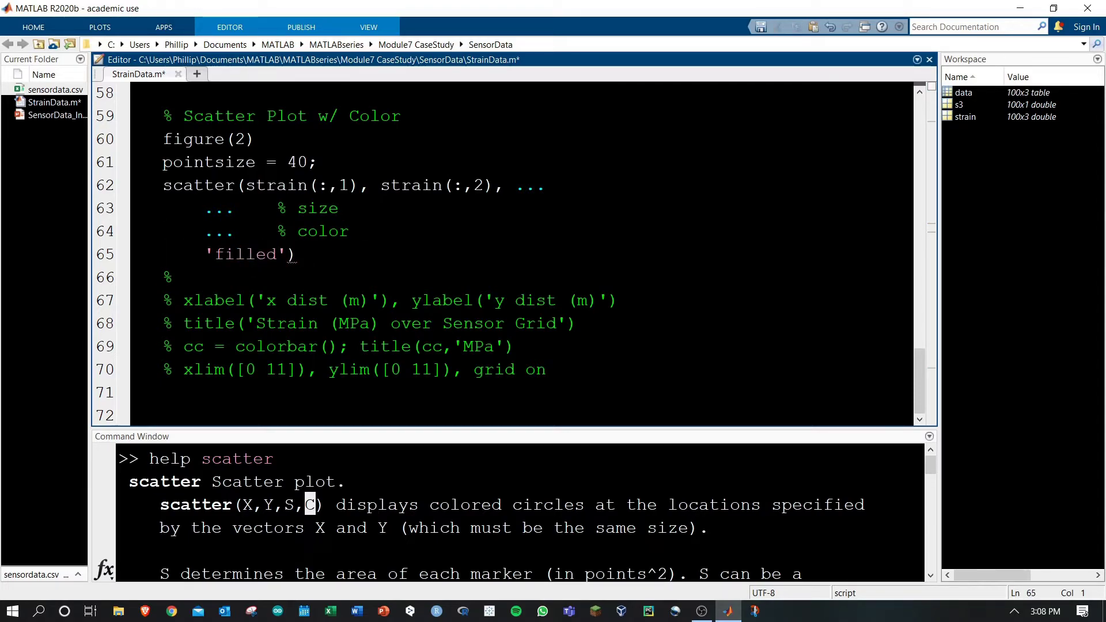
- Fill line 63's size placeholder with pointsize (40), guided by the help on S
drag(246, 184, 494, 185)
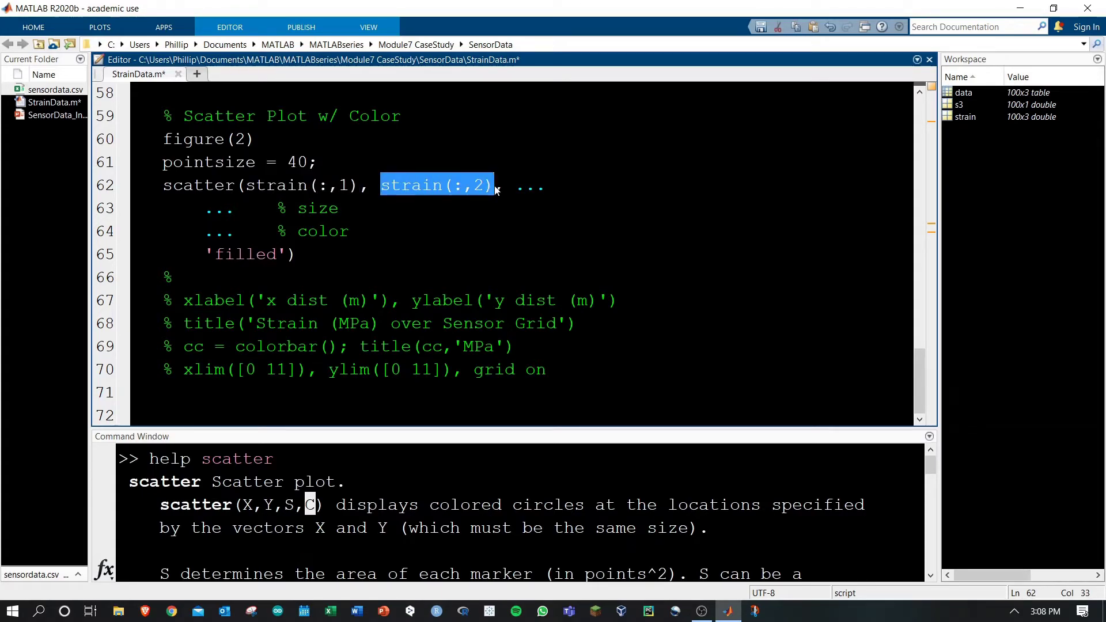
drag(516, 186, 548, 186)
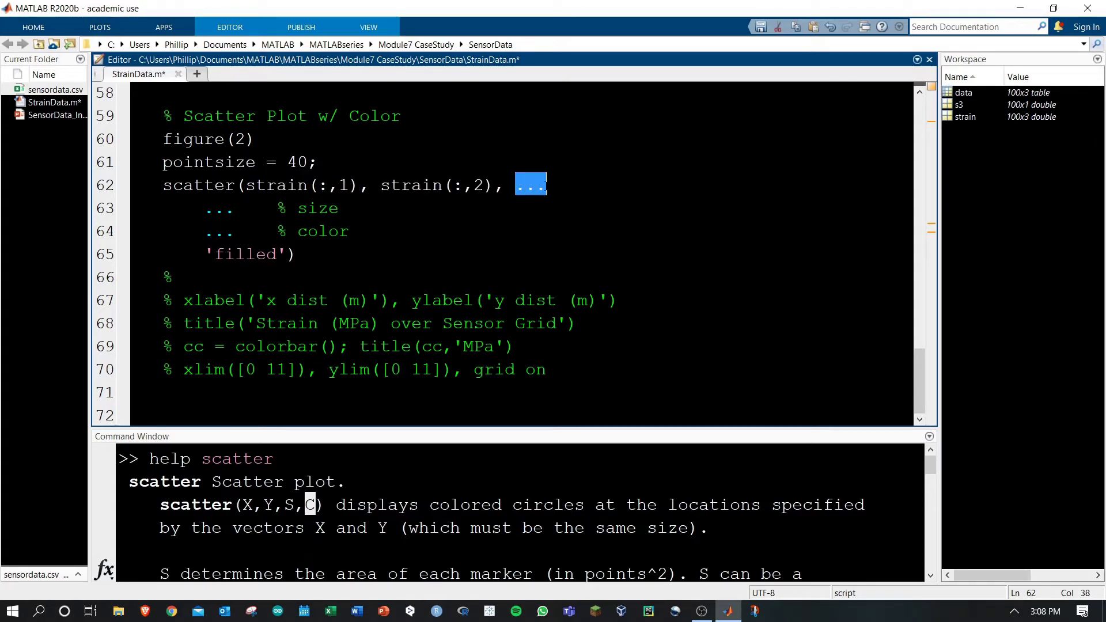
drag(205, 208, 235, 209)
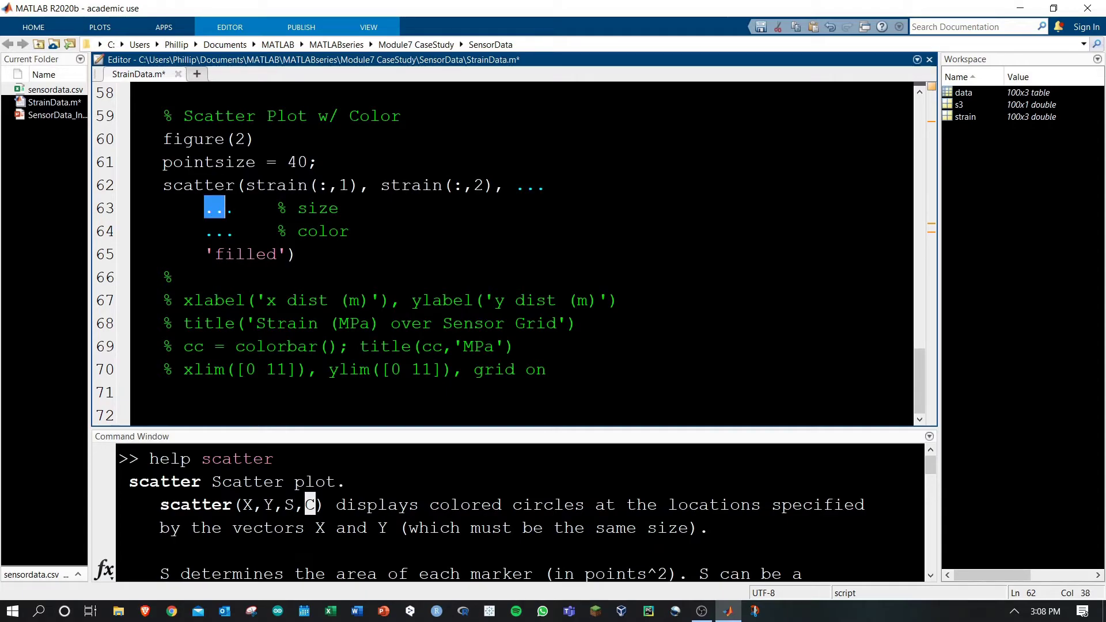
double_click(289, 505)
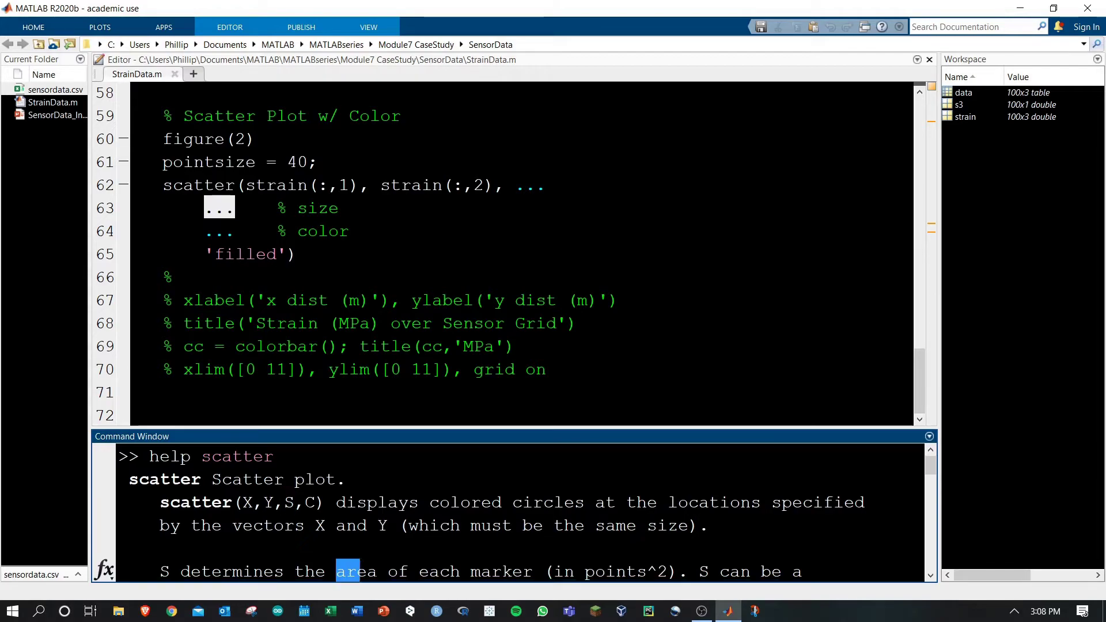
drag(337, 573, 533, 572)
drag(235, 209, 204, 209)
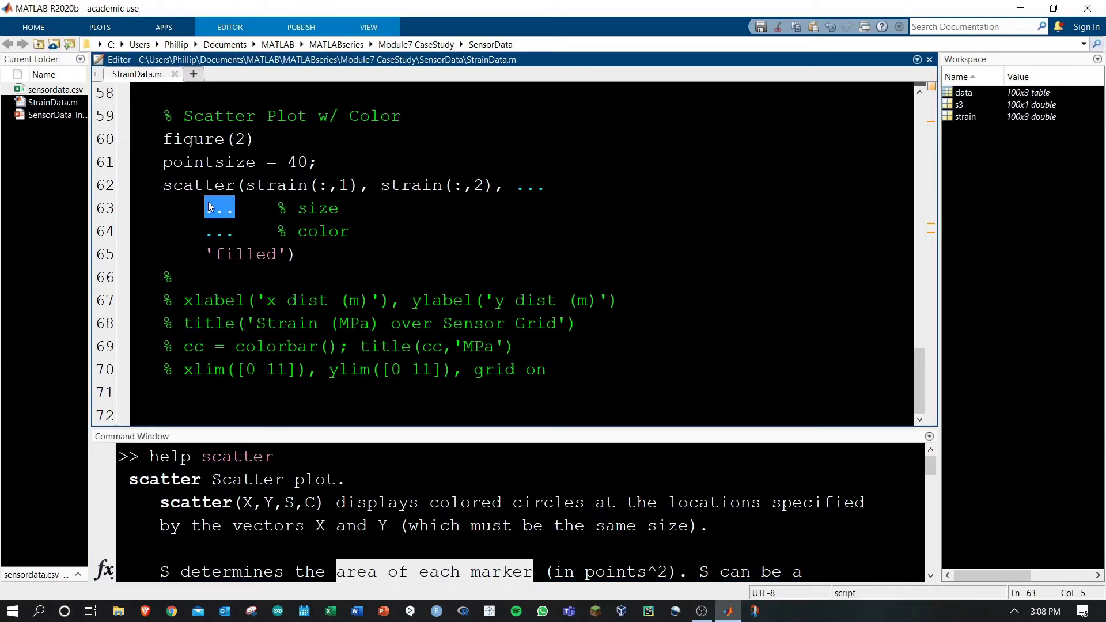
text(pin)
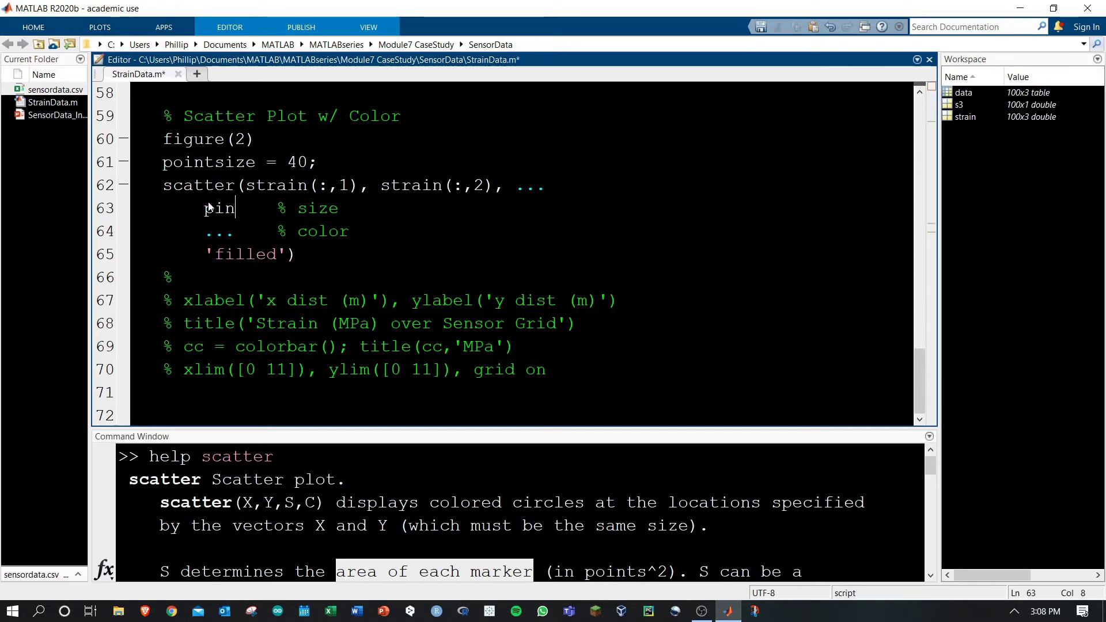
text(ntsize)
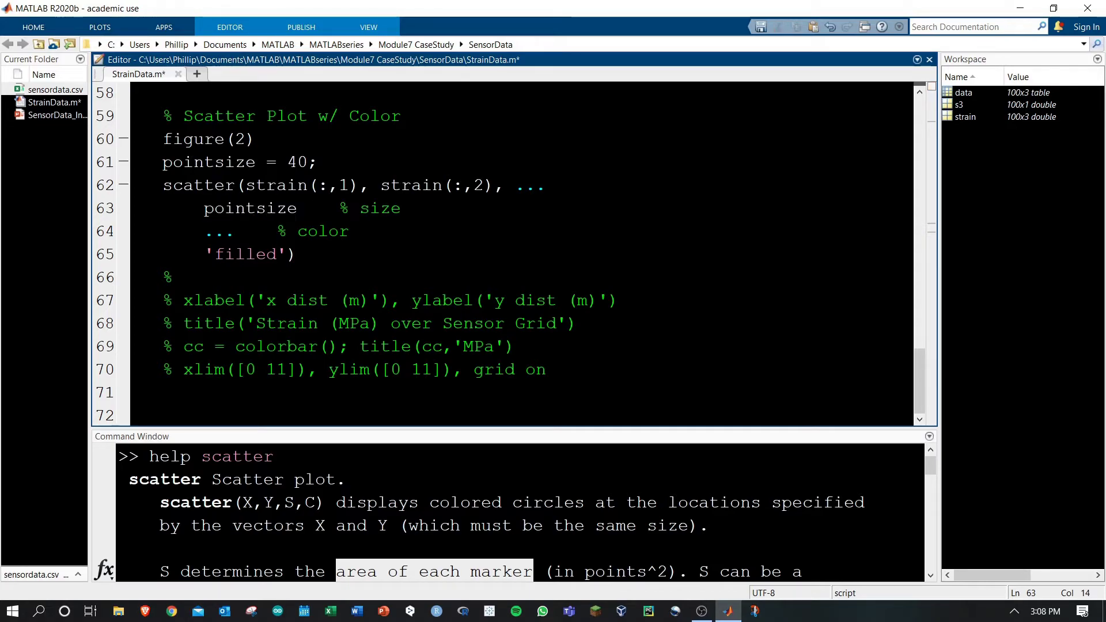
drag(163, 161, 318, 162)
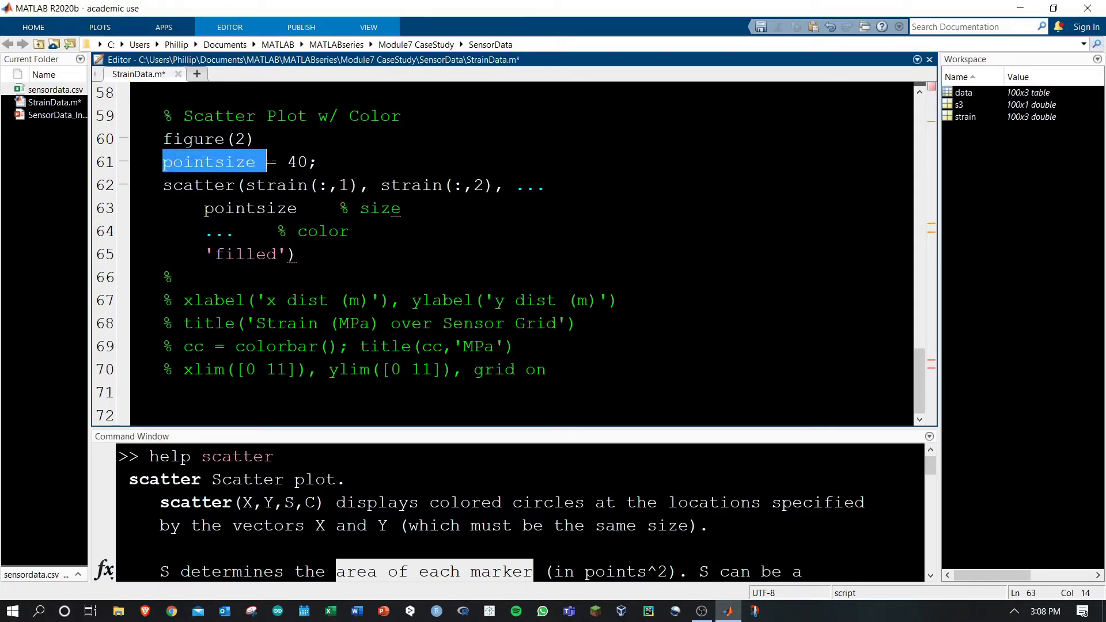
click(318, 161)
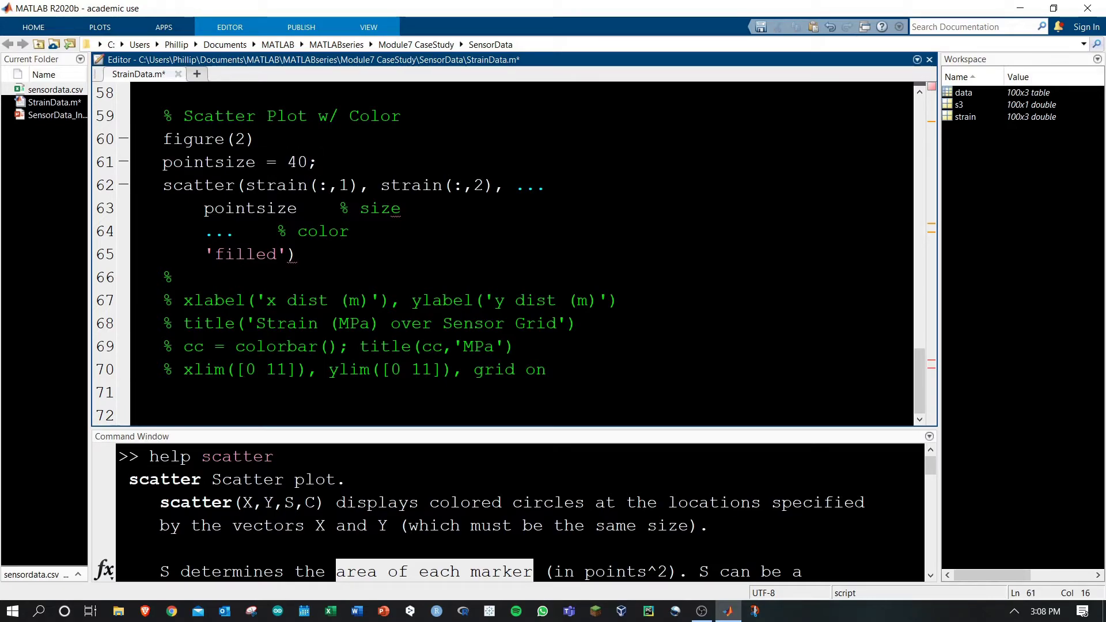
click(297, 208)
text(,)
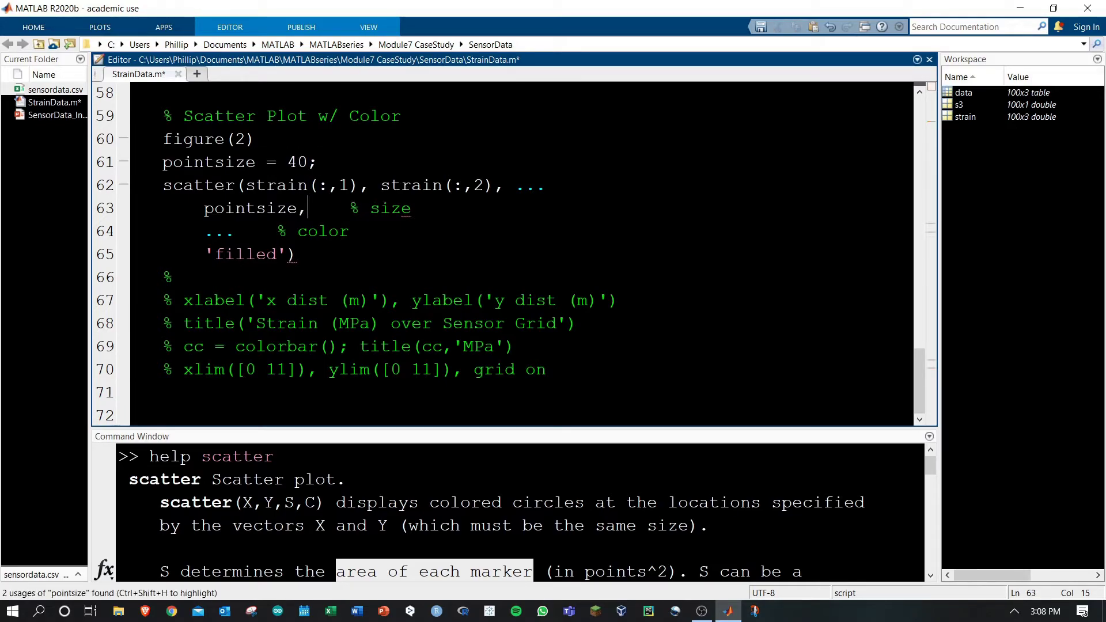
- Set line 64's color argument to strain(:,3) and review the 'filled' option
drag(205, 231, 236, 230)
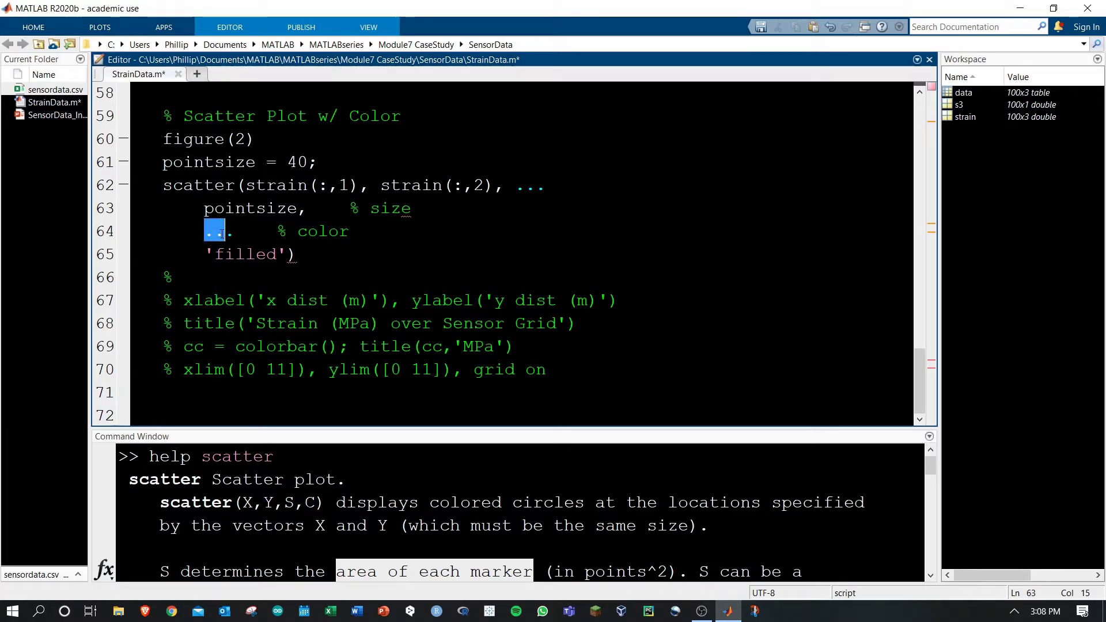
double_click(313, 502)
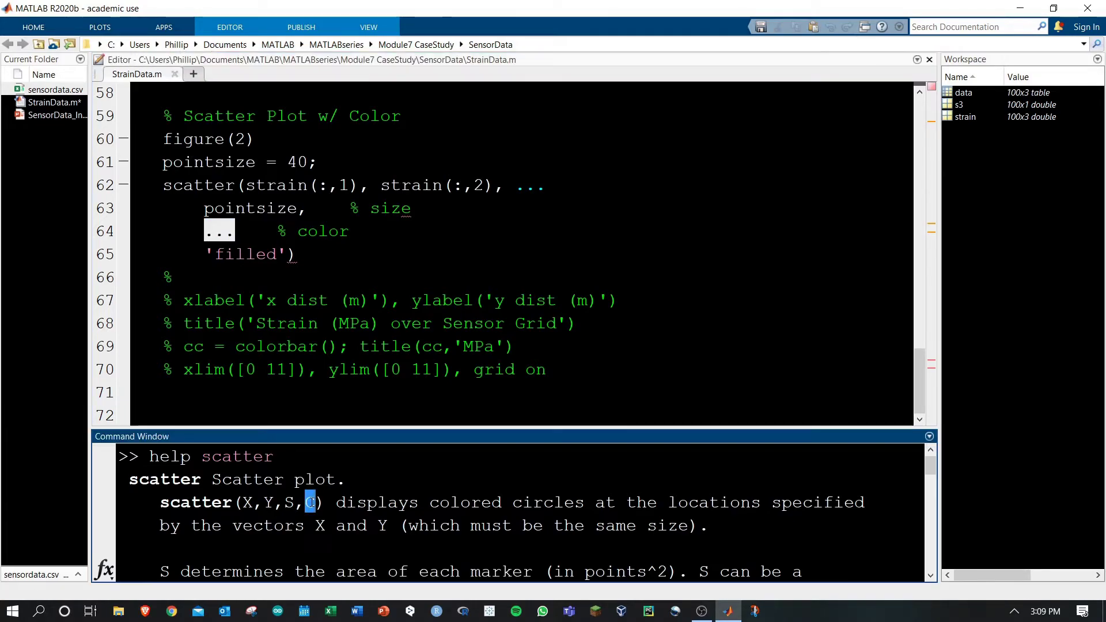
double_click(219, 231)
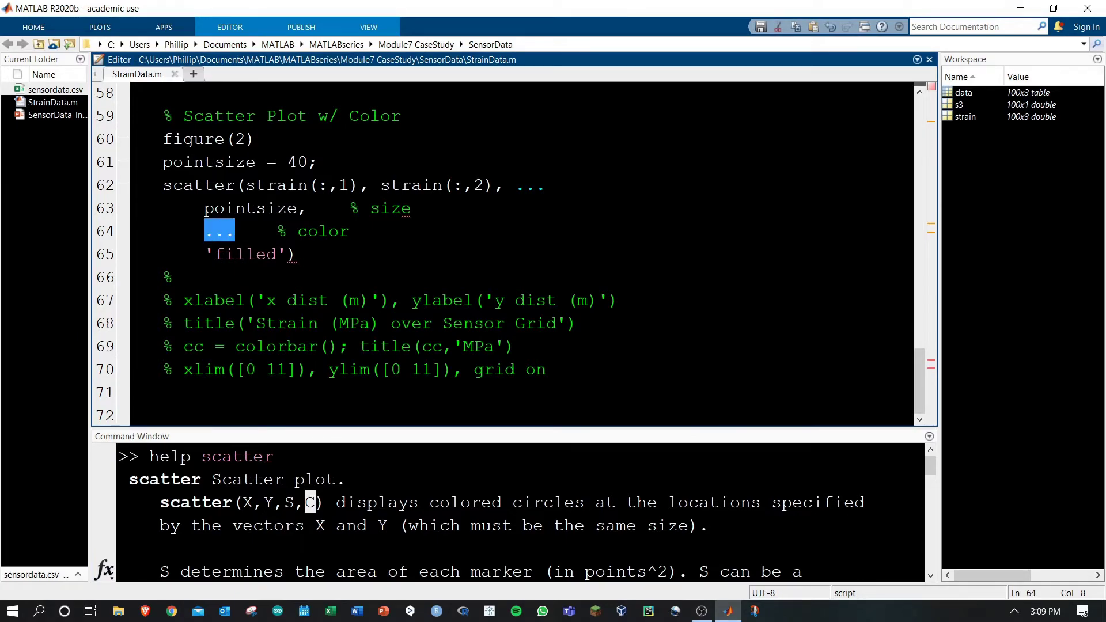
text(strain(:,3))
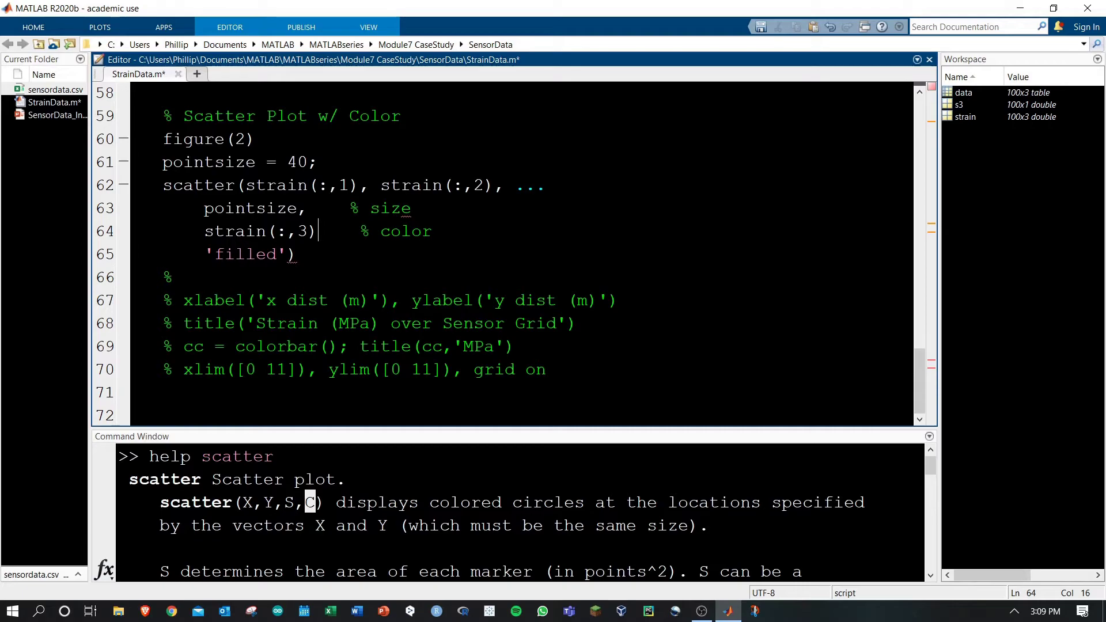
double_click(405, 231)
drag(205, 231, 318, 231)
click(298, 254)
drag(204, 254, 235, 253)
click(318, 231)
text(,)
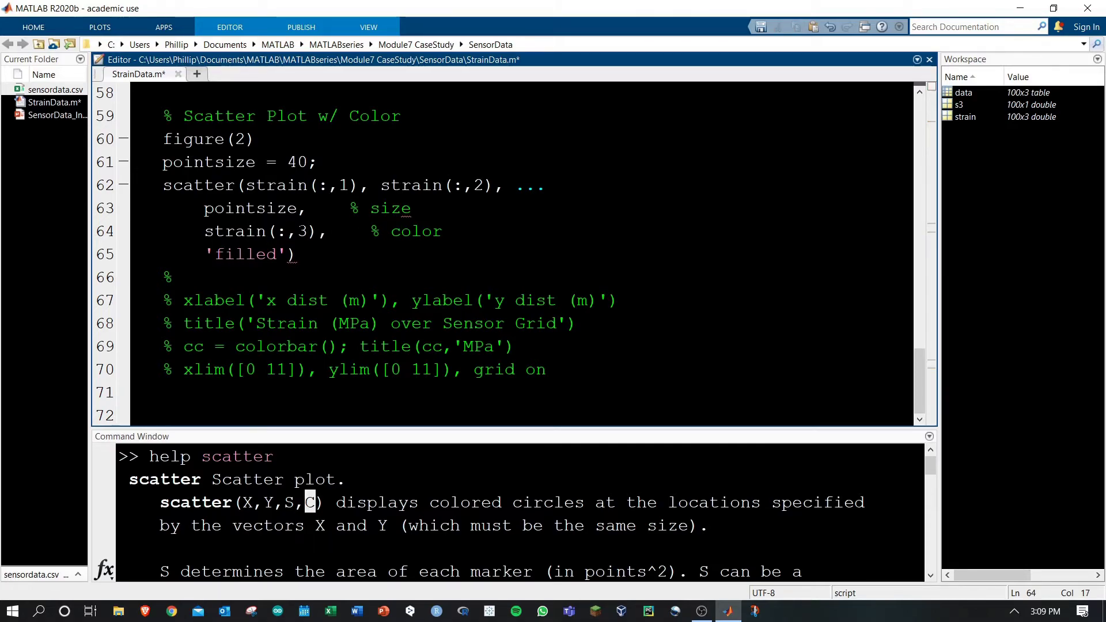
drag(205, 253, 288, 253)
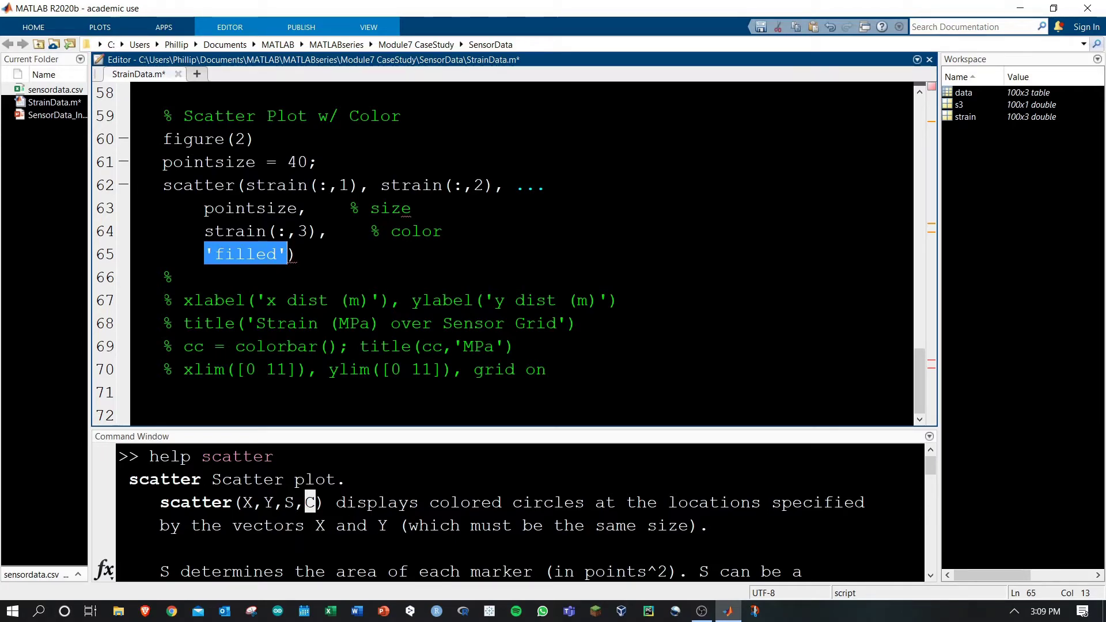
- Uncomment the axis-label, title and colorbar lines
click(162, 303)
key(Delete)
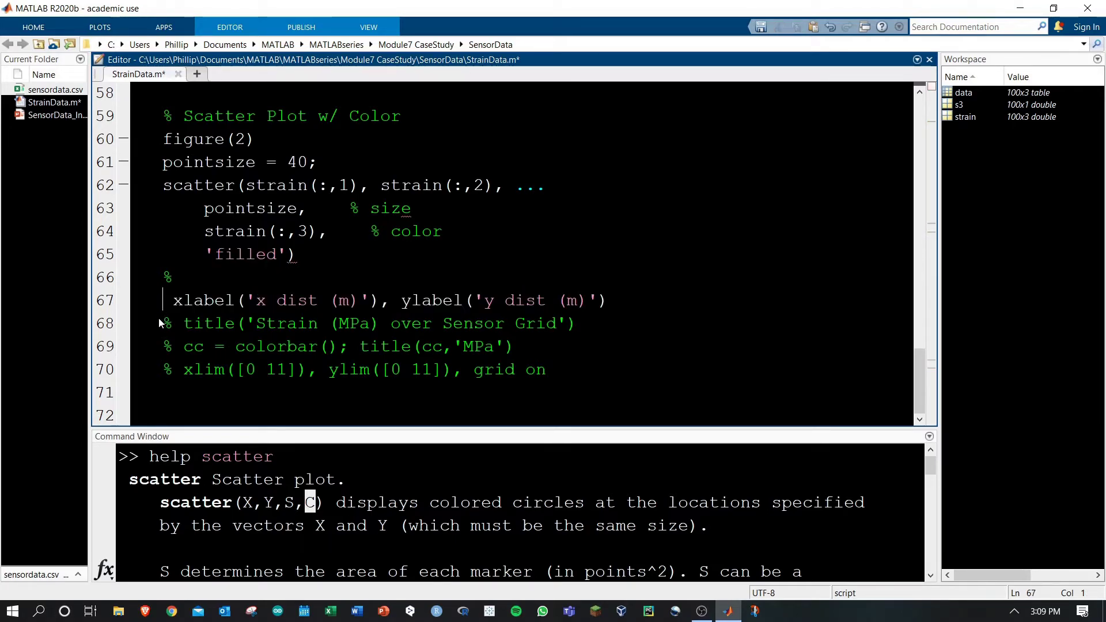
click(164, 323)
key(Delete)
key(Down)
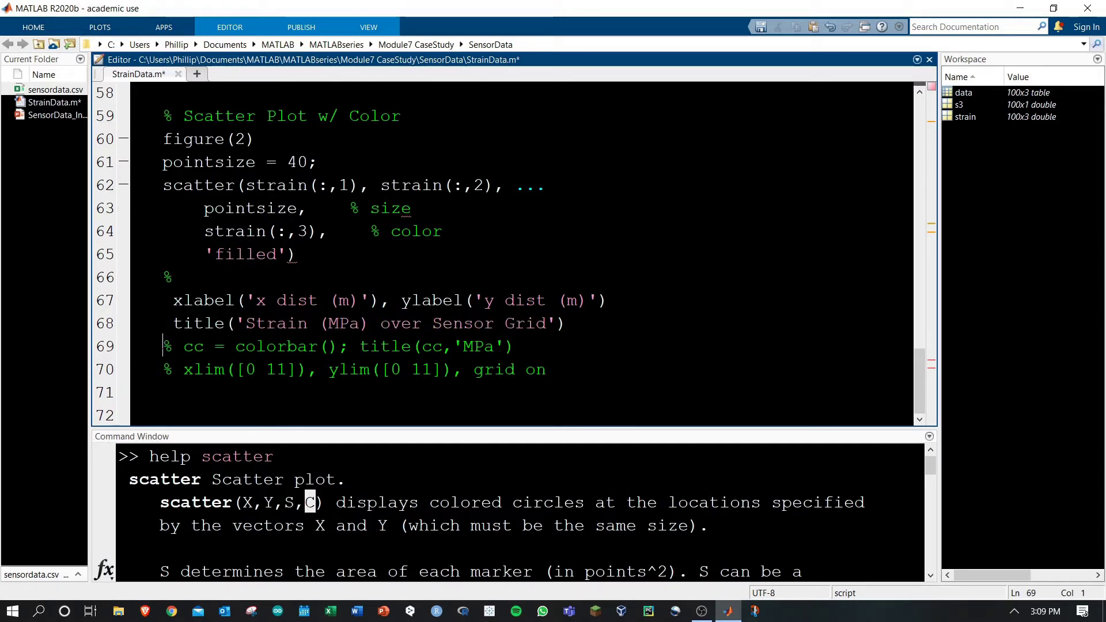
key(Delete)
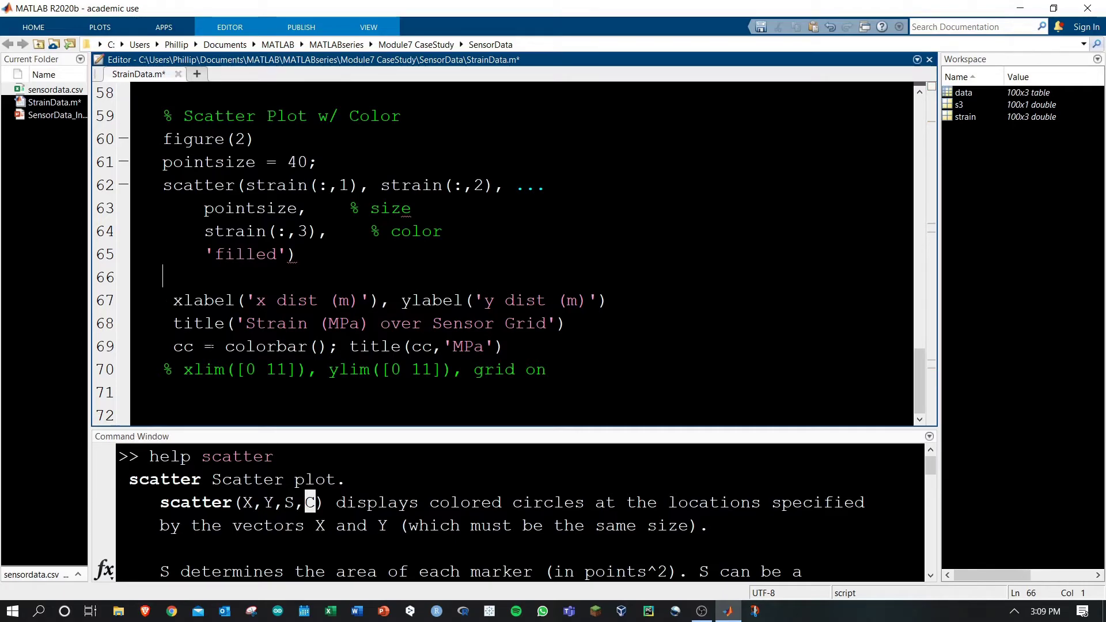
- Review the cc colorbar handle and its 'MPa' title call
key(shift+Right)
key(shift+Right)
key(shift+Right)
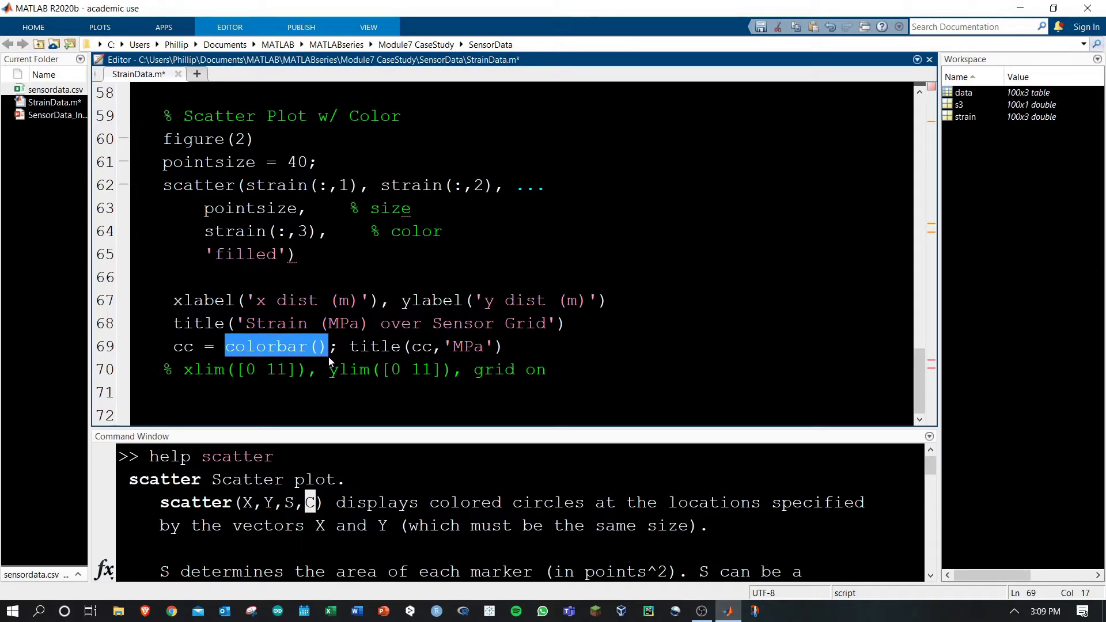
key(Down)
key(Down)
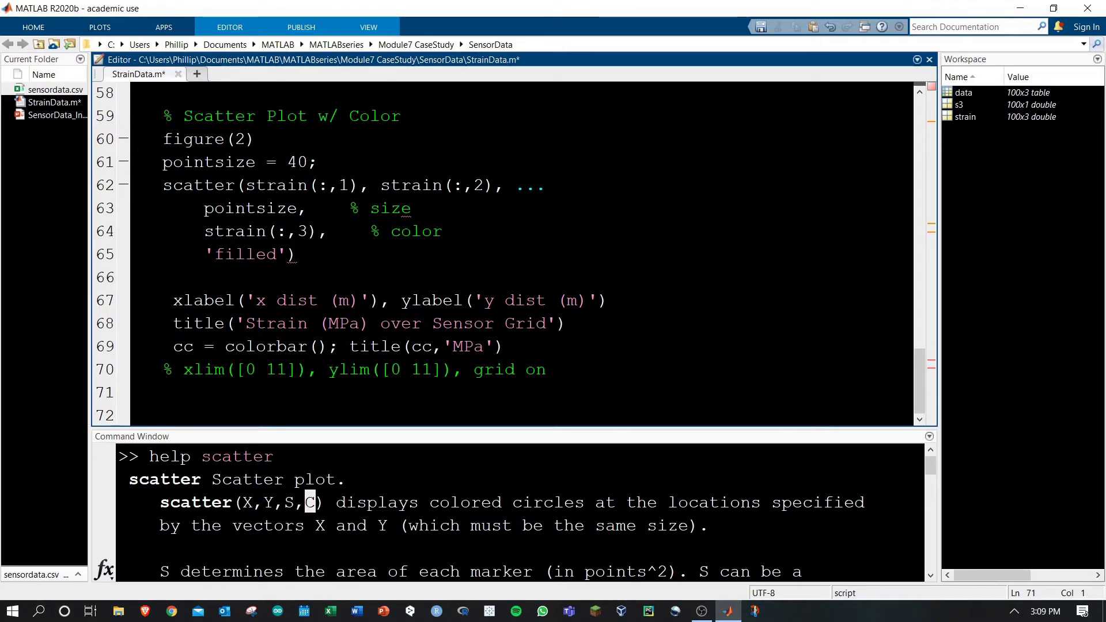
key(Up)
key(Up)
key(shift+Right)
key(shift+Right)
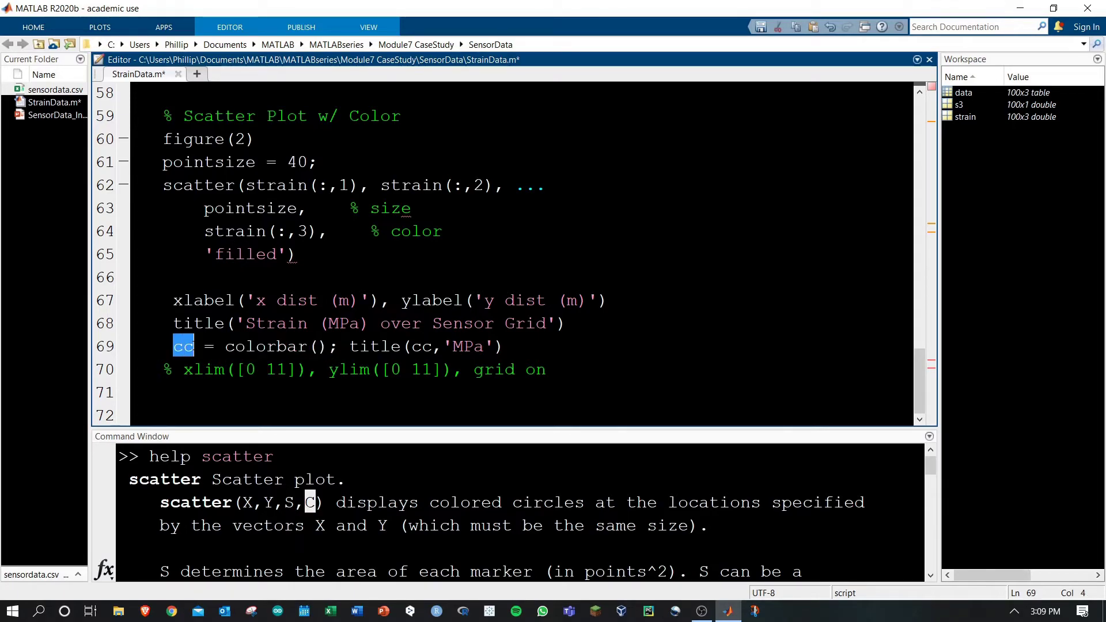
key(ctrl+Right)
key(ctrl+Right)
key(ctrl+Right)
key(shift+Right)
key(shift+Right)
key(shift+Right)
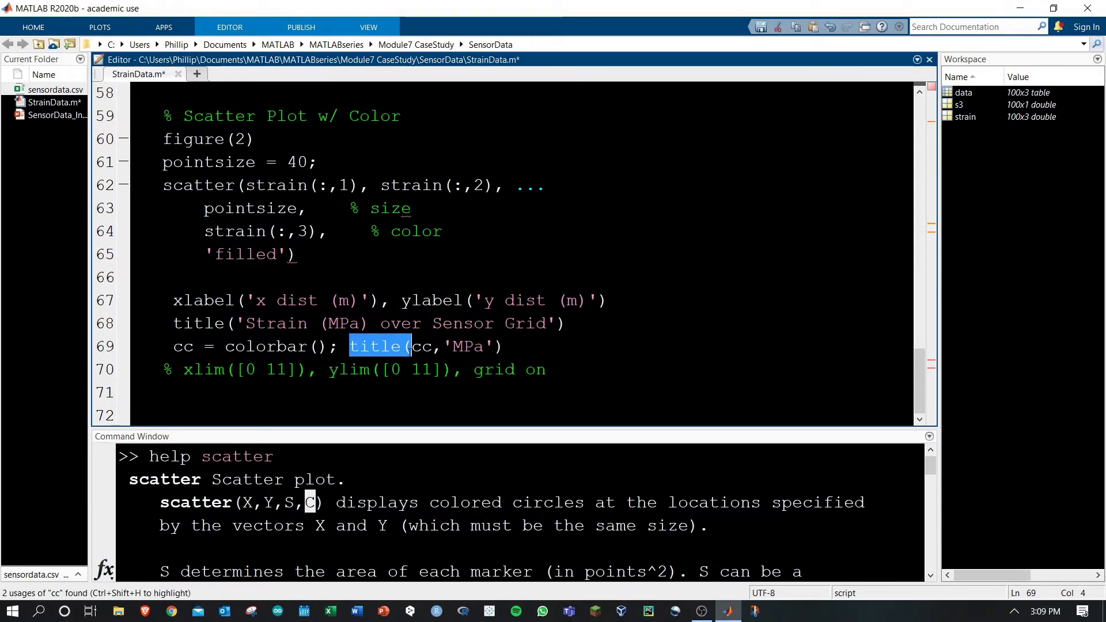
key(Right)
key(shift+Right)
key(shift+Right)
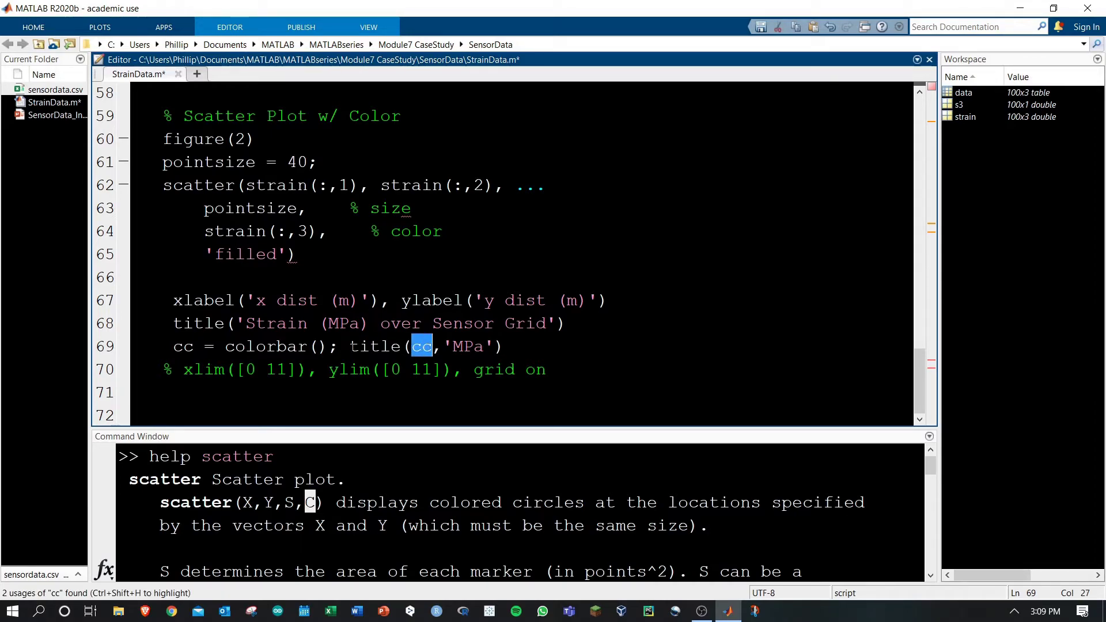
key(ctrl+shift+Left)
key(ctrl+shift+Right)
key(ctrl+shift+Right)
- Uncomment the 0–11 axis limits and grid on line
key(Down)
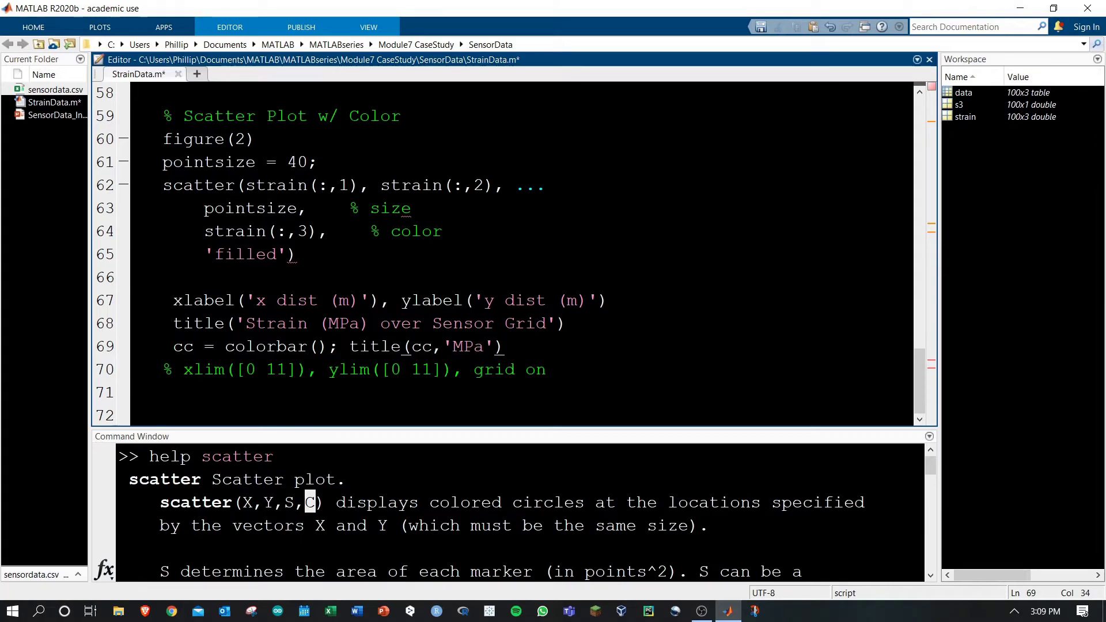
key(Home)
key(ctrl+t)
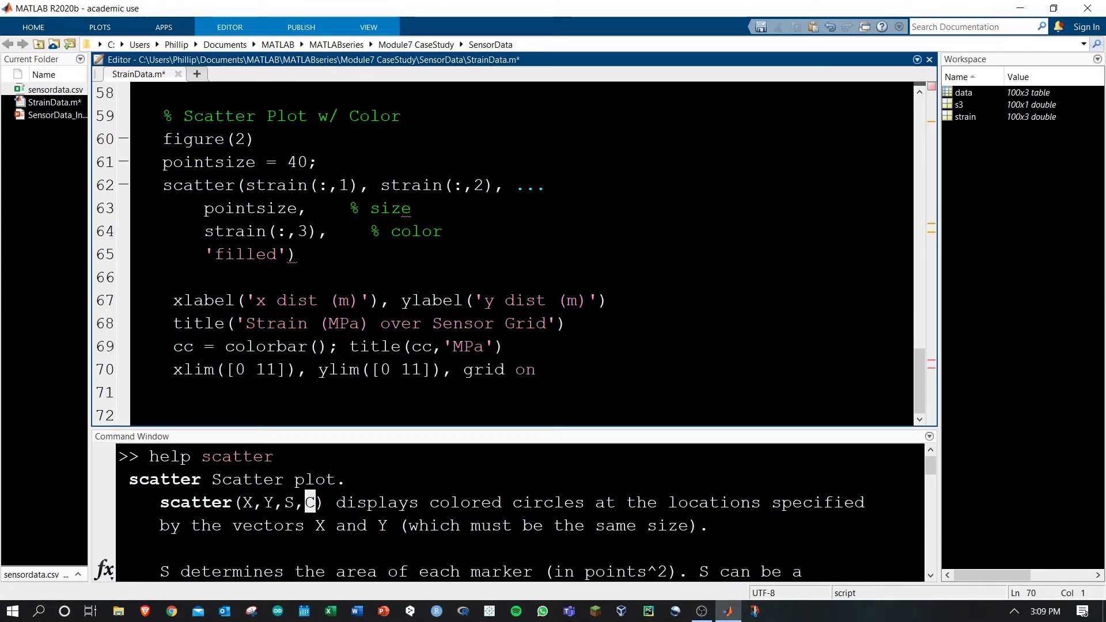
key(ctrl+shift+Right)
key(ctrl+shift+Right)
key(ctrl+shift+Right)
key(ctrl+shift+Right)
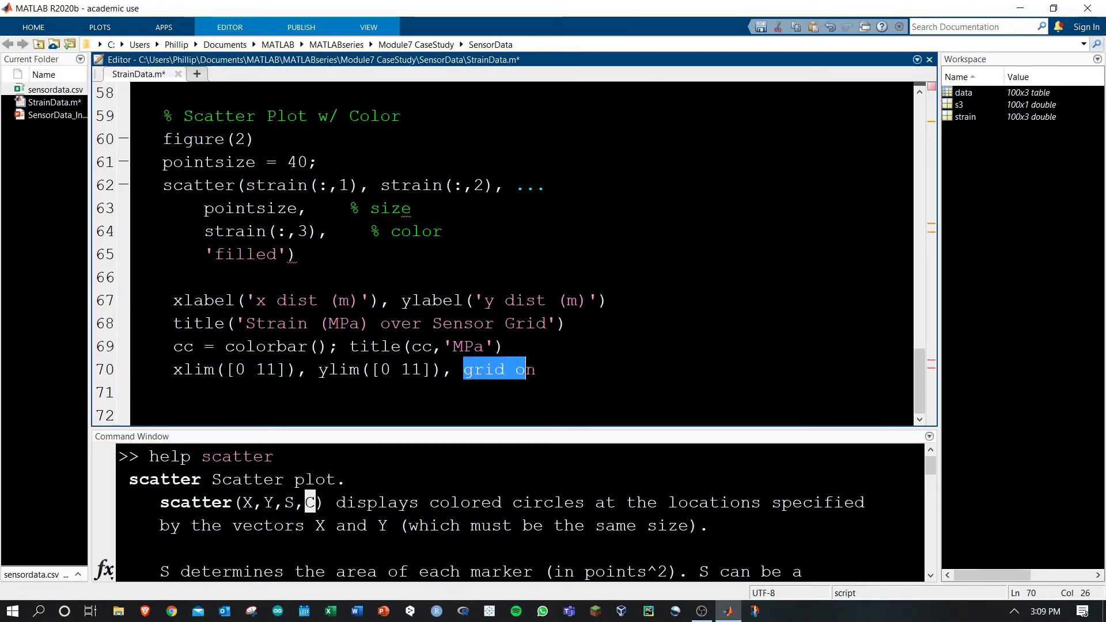
key(End)
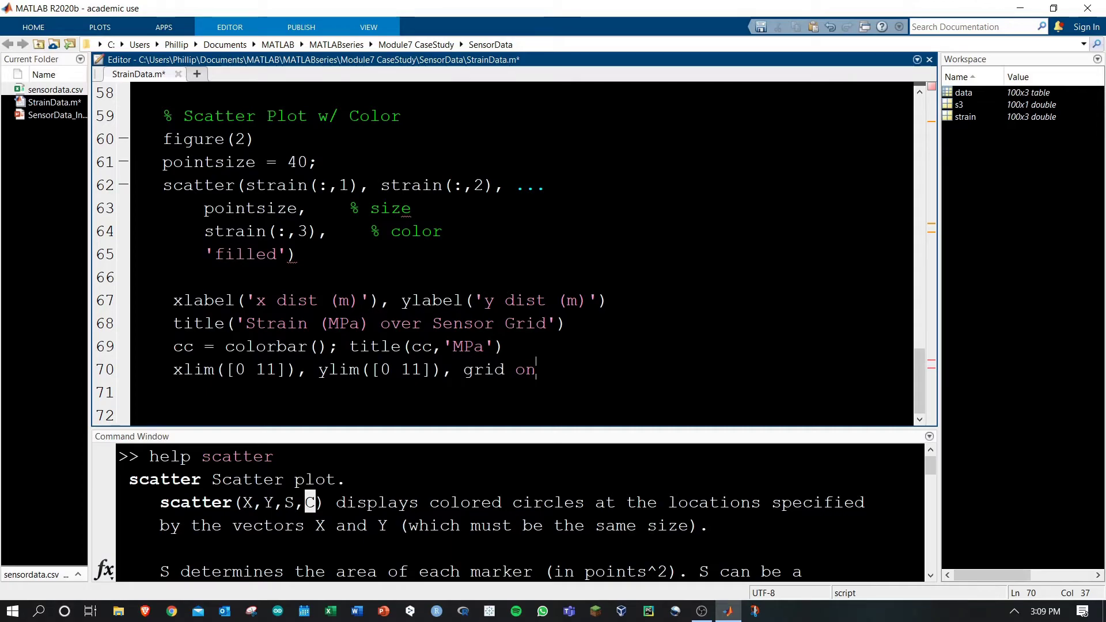
- Fix the line 63 error by adding '...' after pointsize and strain(:,3)
key(F5)
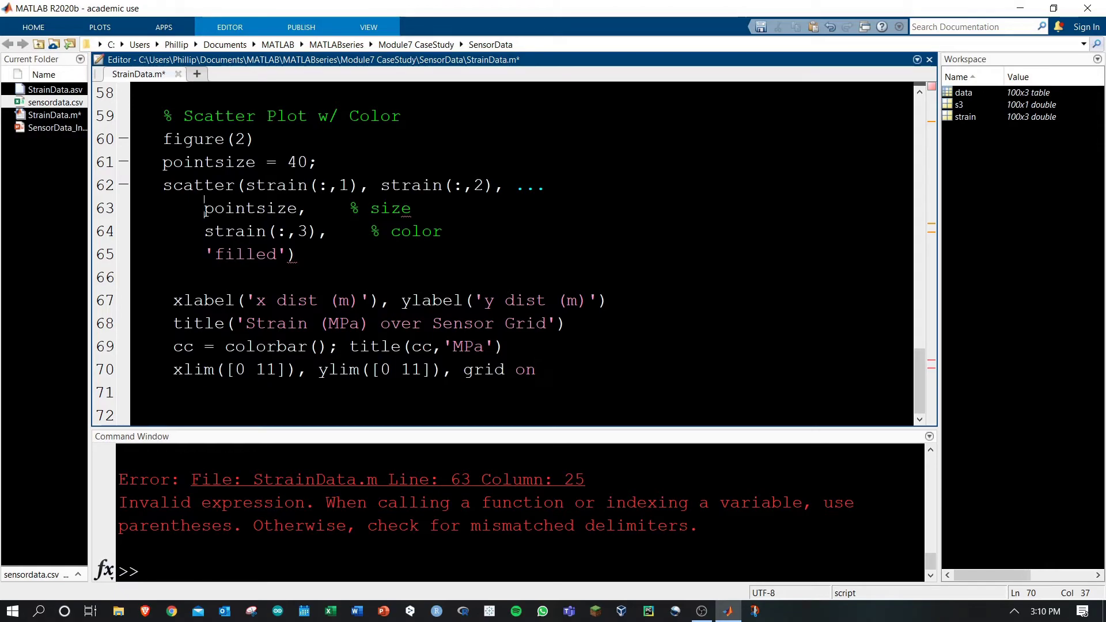
drag(249, 209, 299, 209)
drag(205, 231, 309, 230)
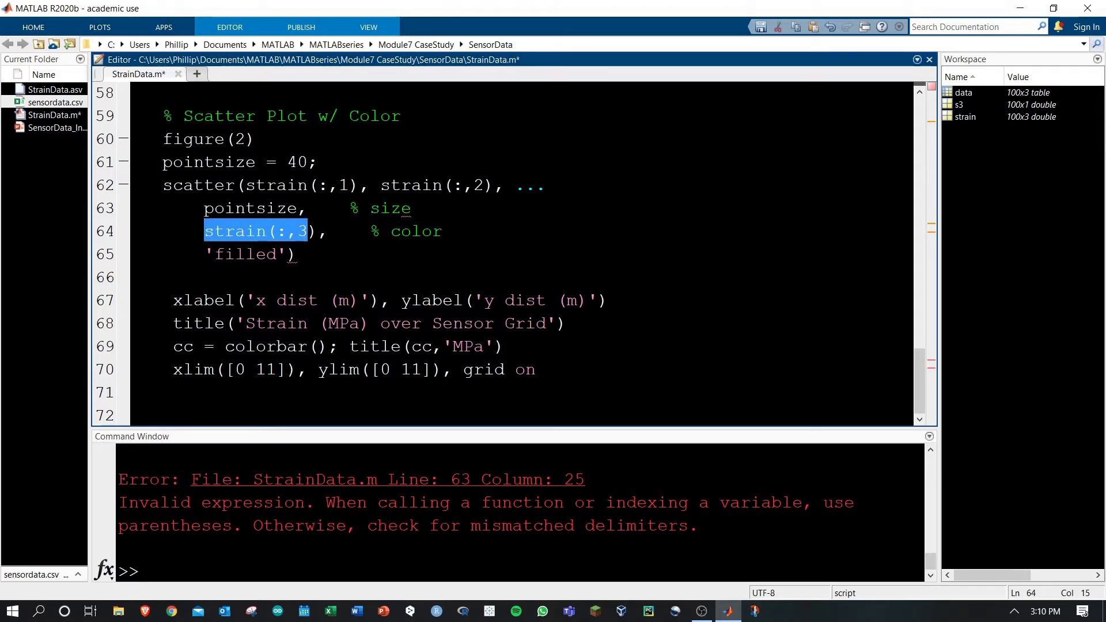
drag(516, 185, 547, 185)
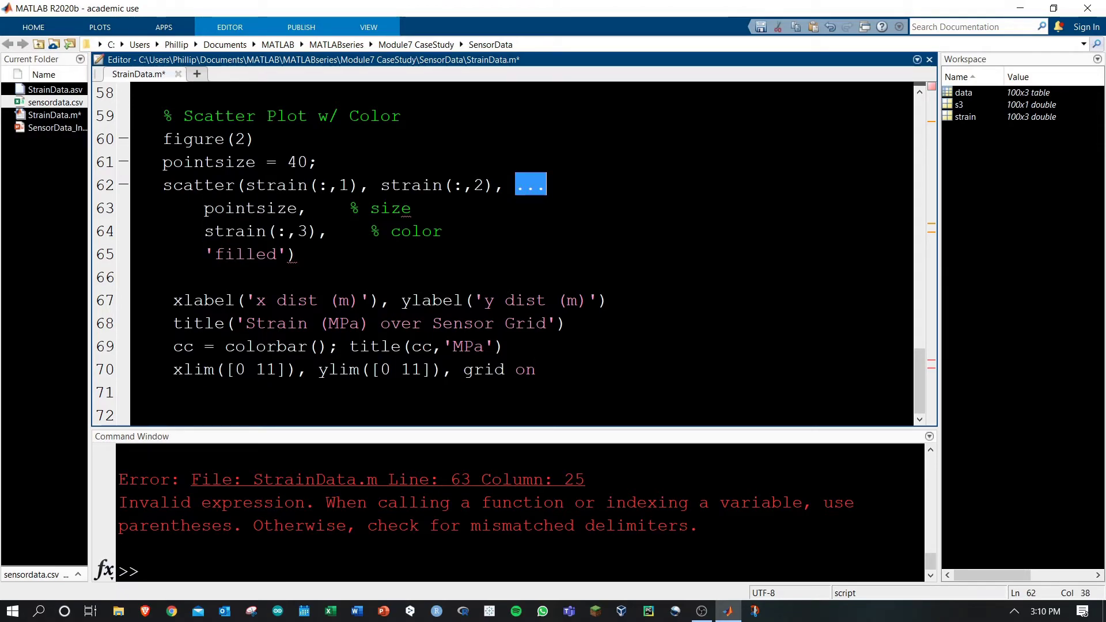
click(319, 208)
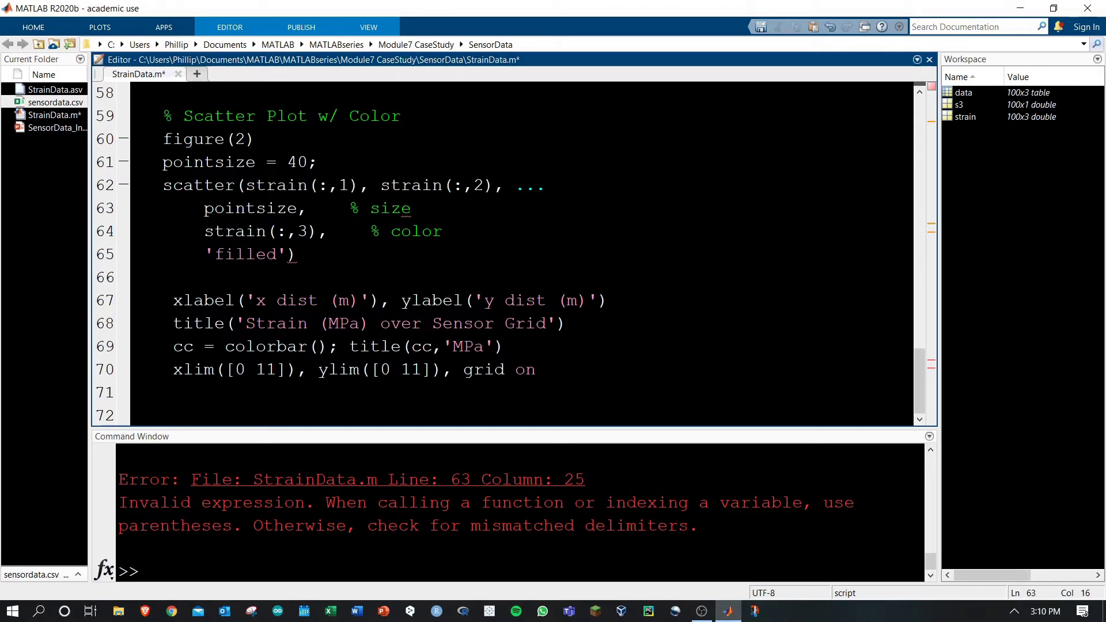
text(...)
key(Down)
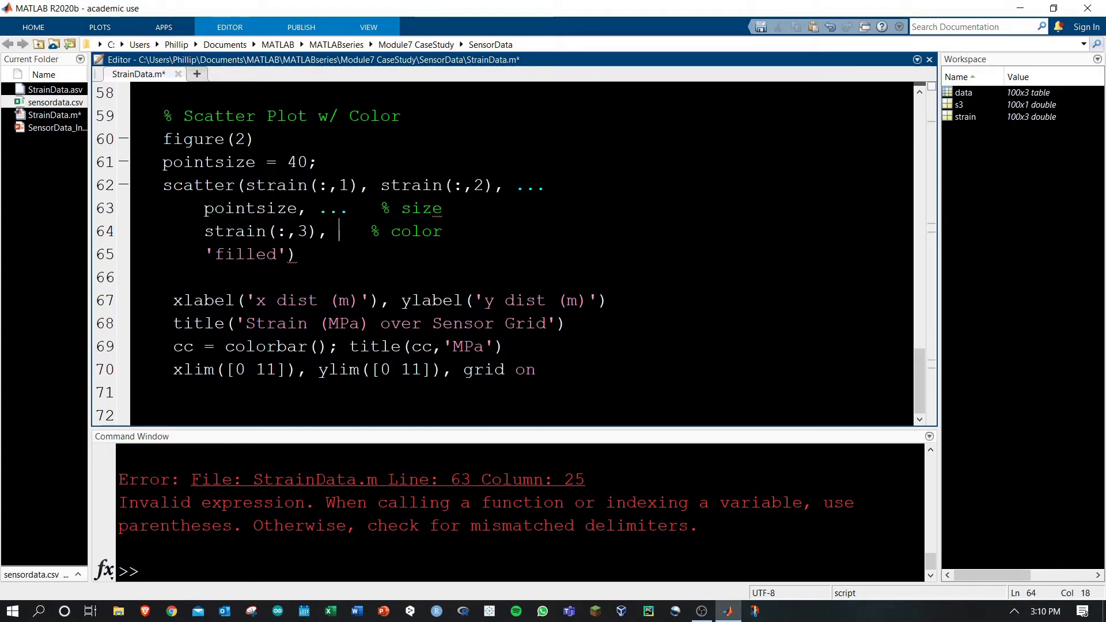
text(...)
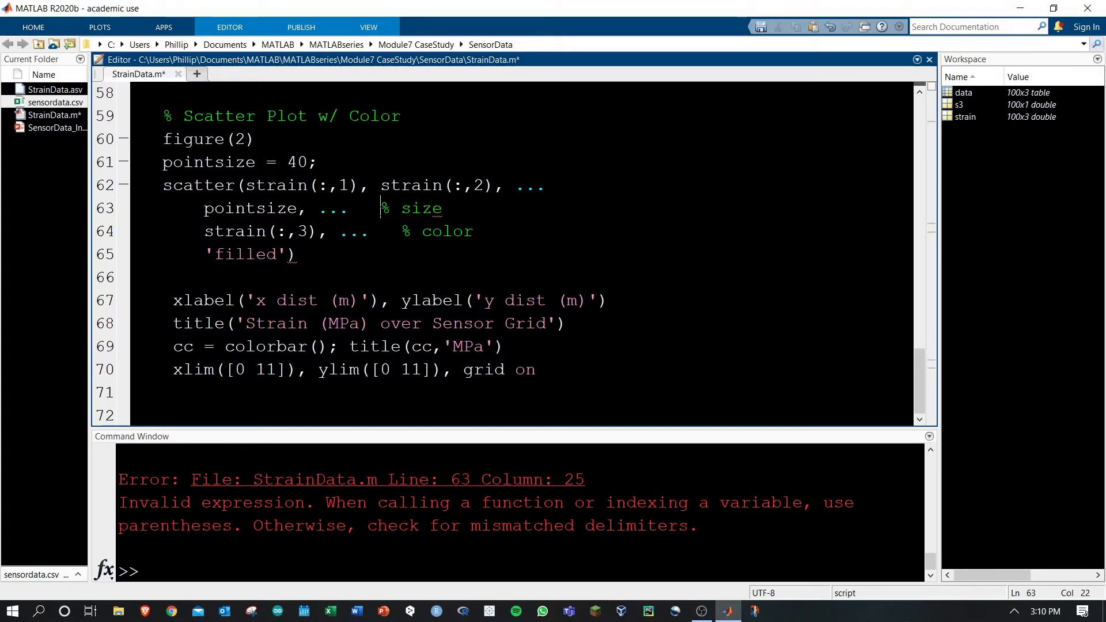
key(Up)
key(Down)
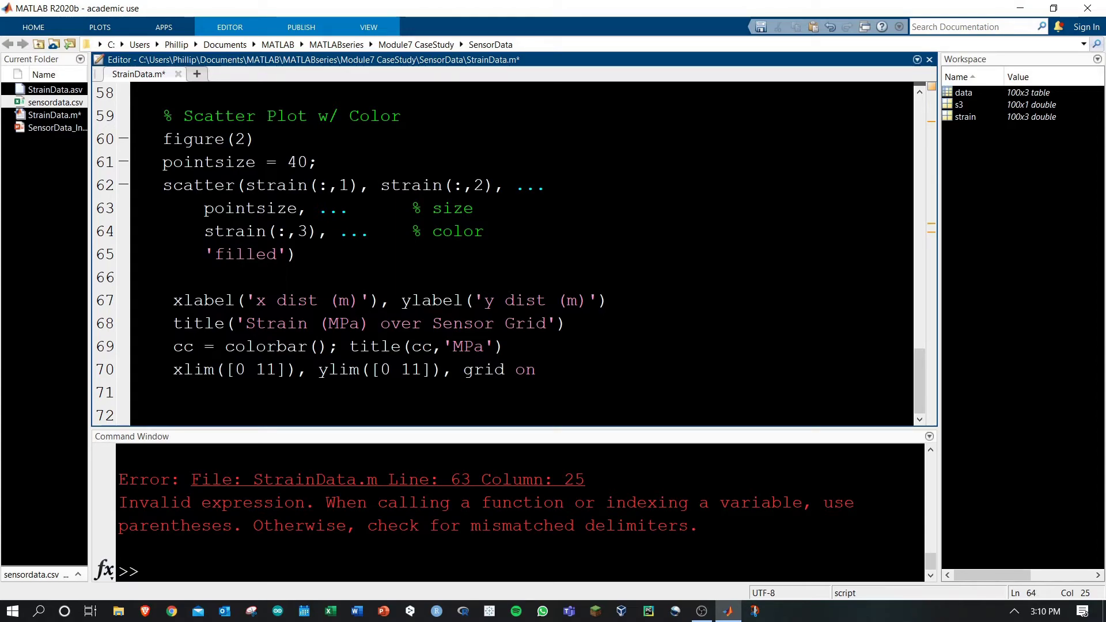
- Clear the Command Window, run the corrected script, and arrange Figures 1 and 2 side by side
key(ctrl+l)
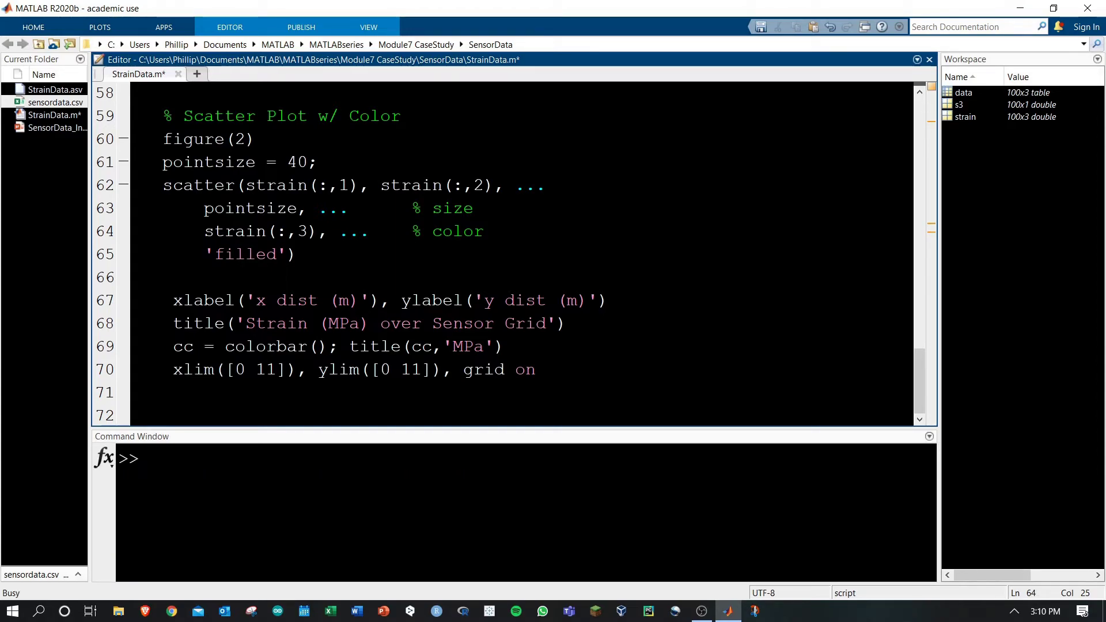
key(F5)
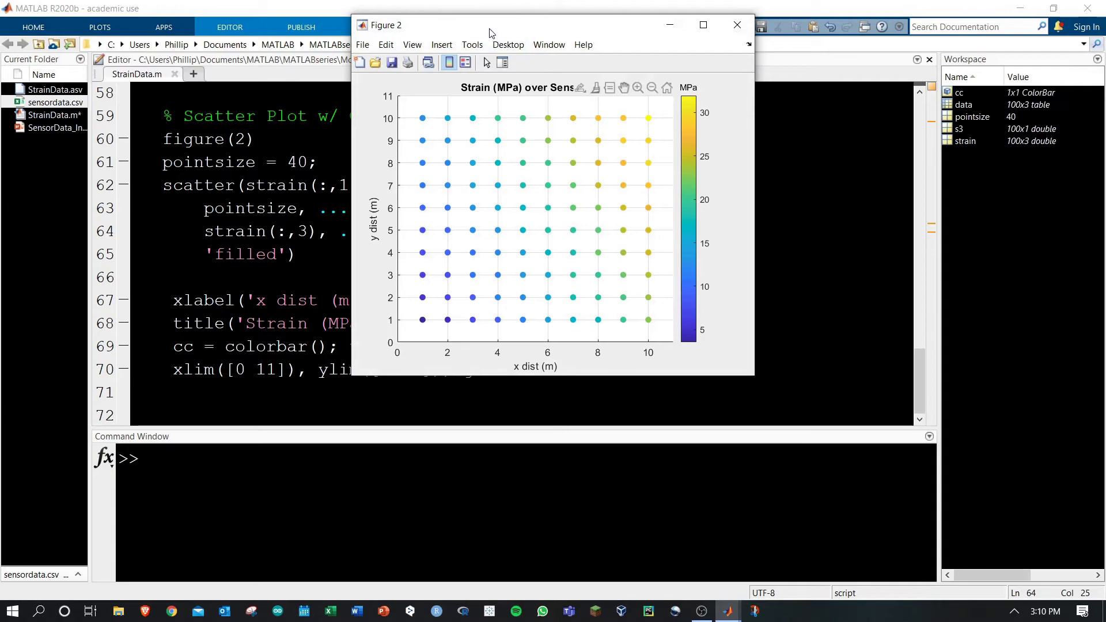
drag(489, 30, 628, 124)
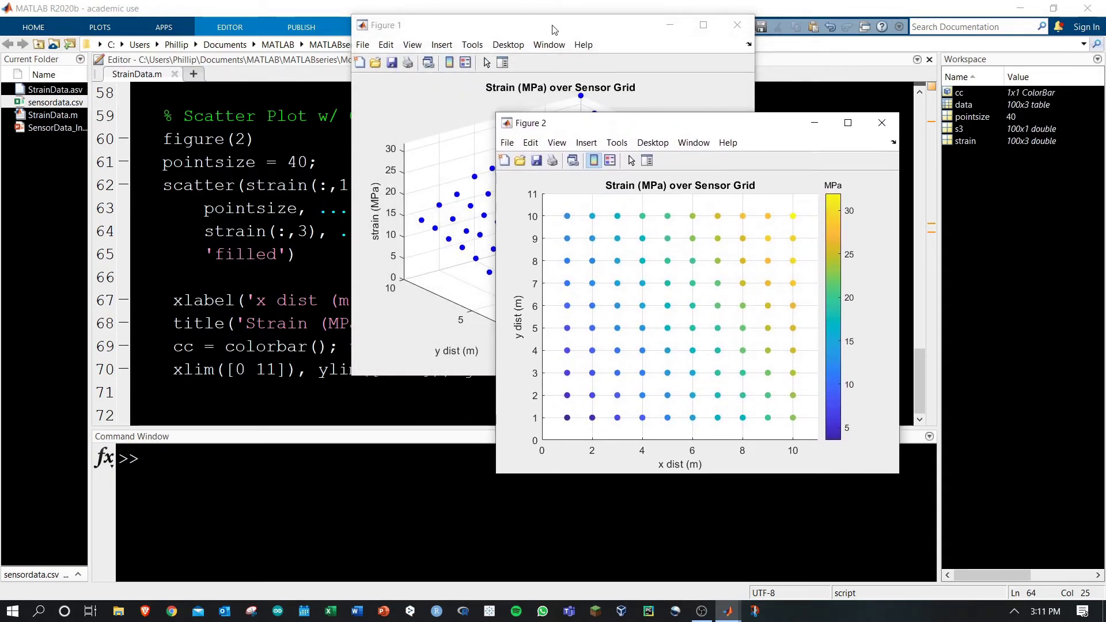
drag(553, 25, 277, 129)
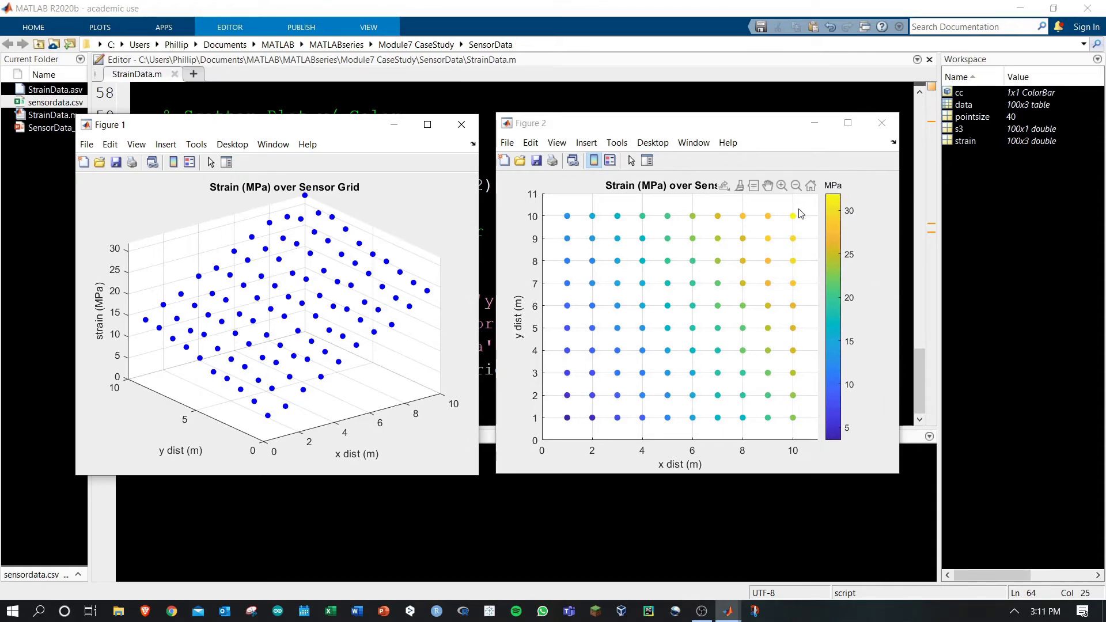
- Show a data tip on the top-left strain point, then close the scatter plot figure
mouse_move(680, 320)
click(567, 217)
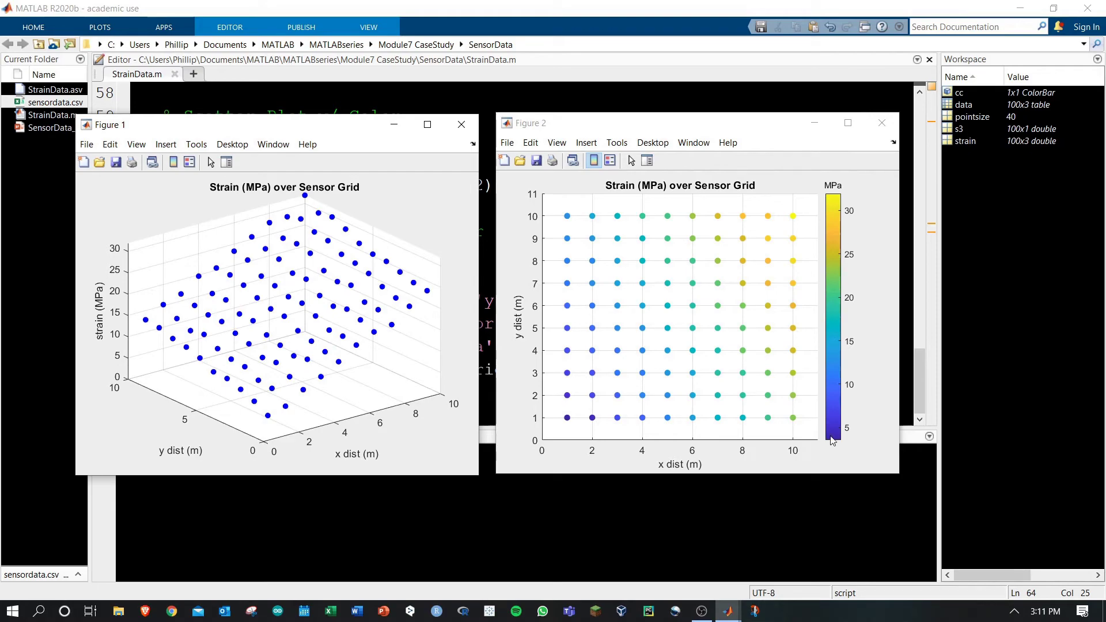
drag(740, 129, 745, 147)
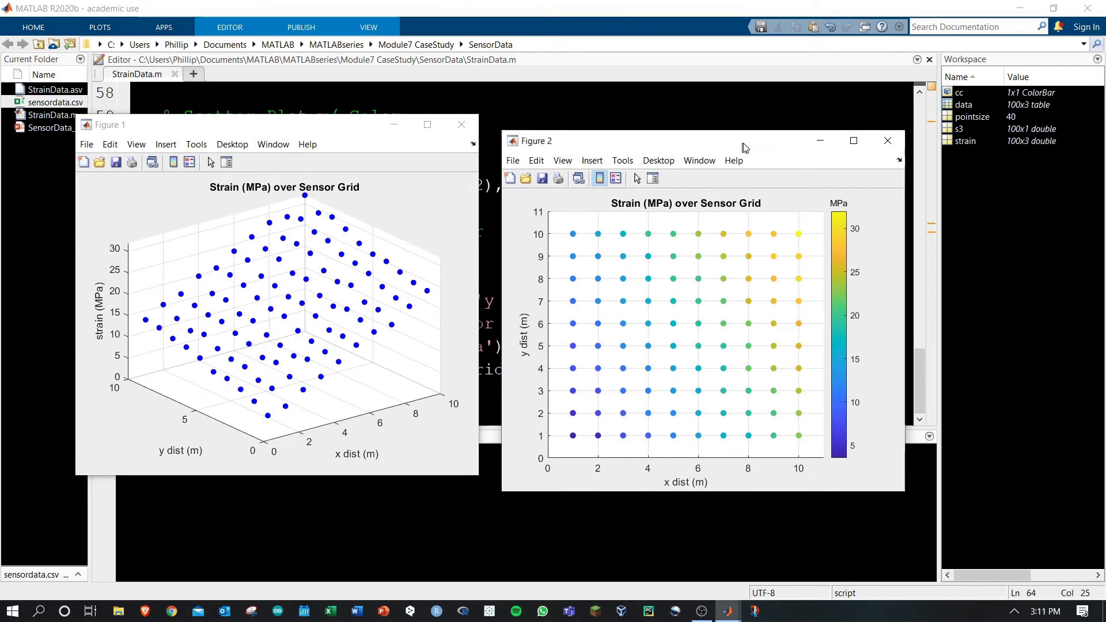
click(887, 131)
- Close the 3D plot, use strain(:,3) as marker size, and delete the 'pointsize = 40;' line
click(461, 124)
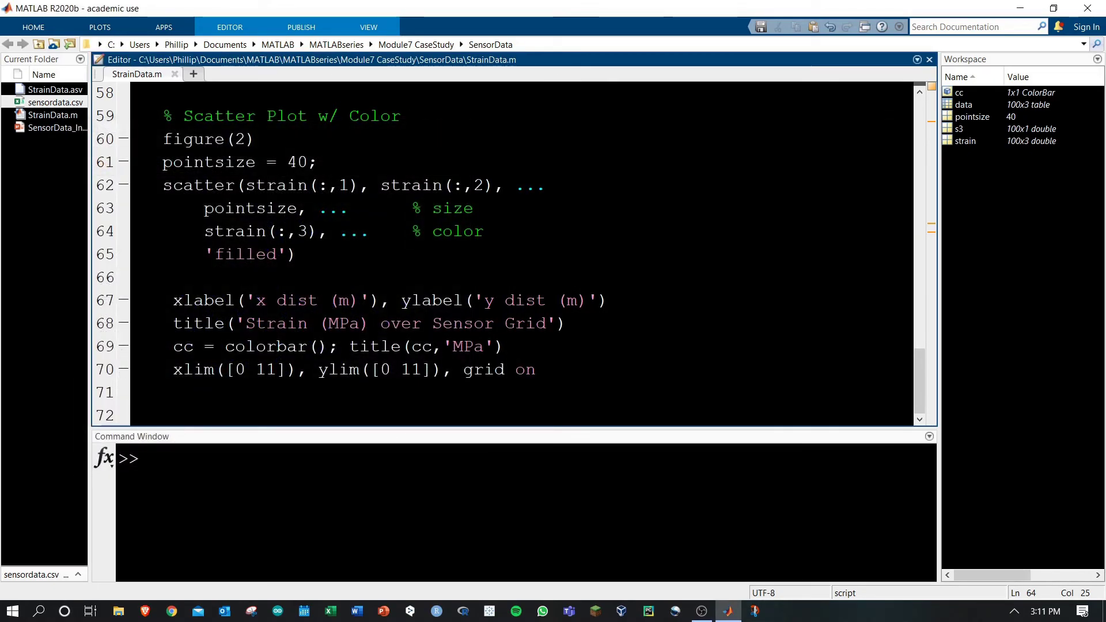
drag(298, 208, 205, 208)
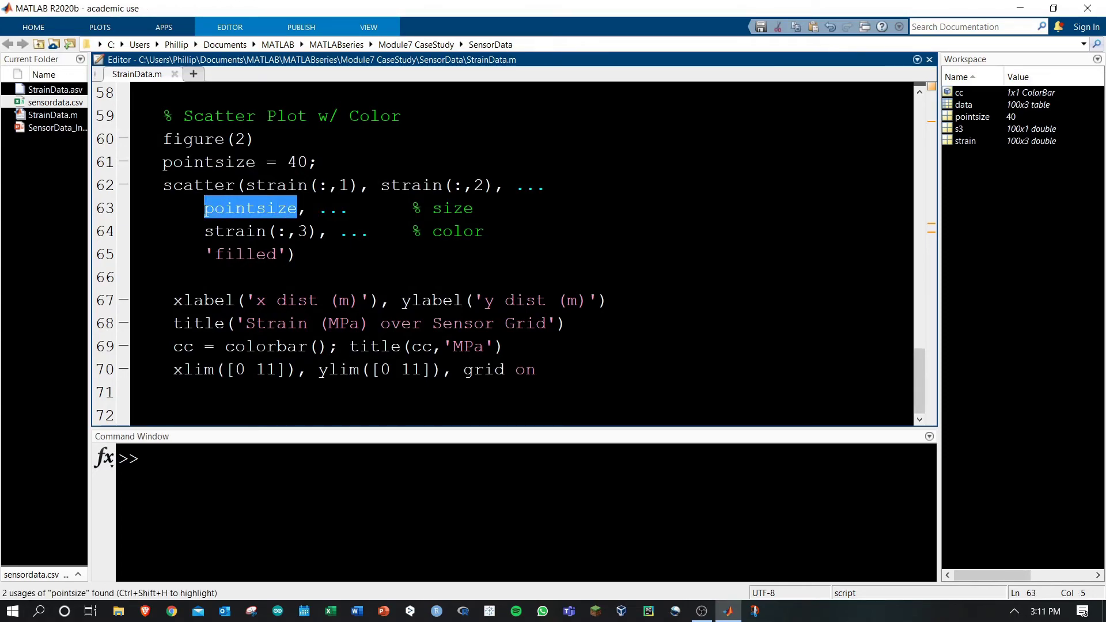
text(strain(:,3))
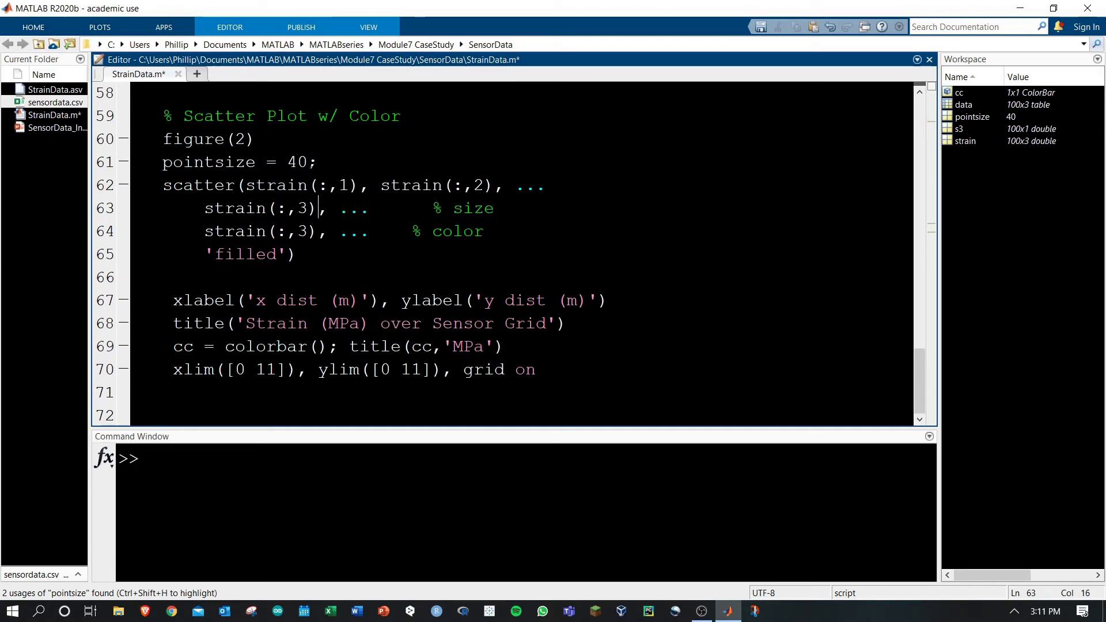
drag(317, 162, 161, 163)
key(BackSpace)
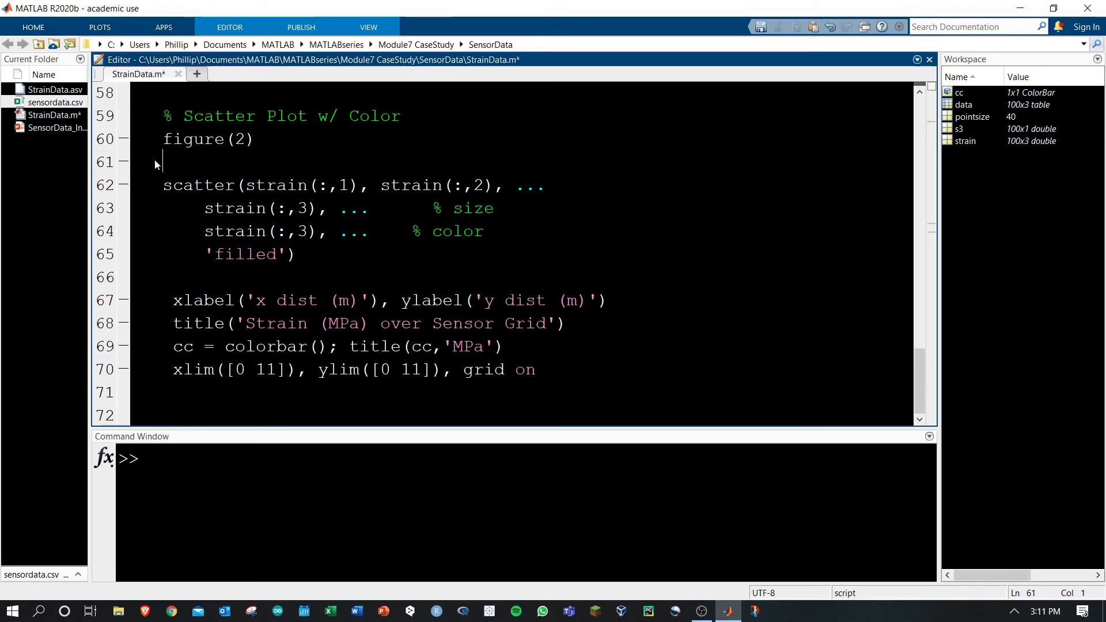
key(BackSpace)
- Rerun the plotting section, check the strain-sized scatter, and close both figures
click(165, 278)
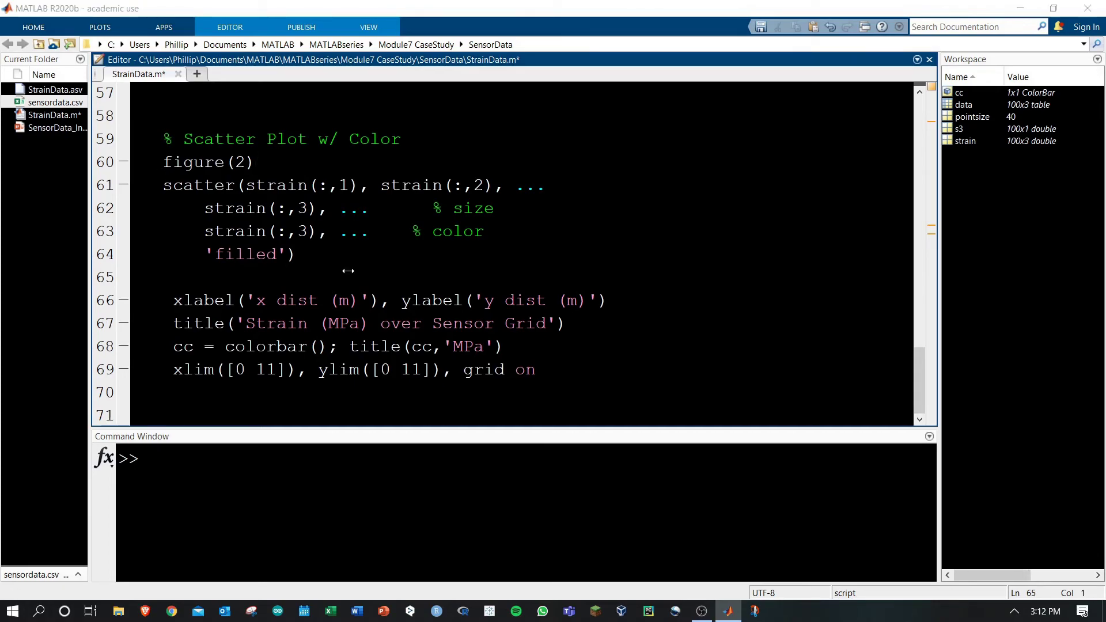
key(ctrl+Return)
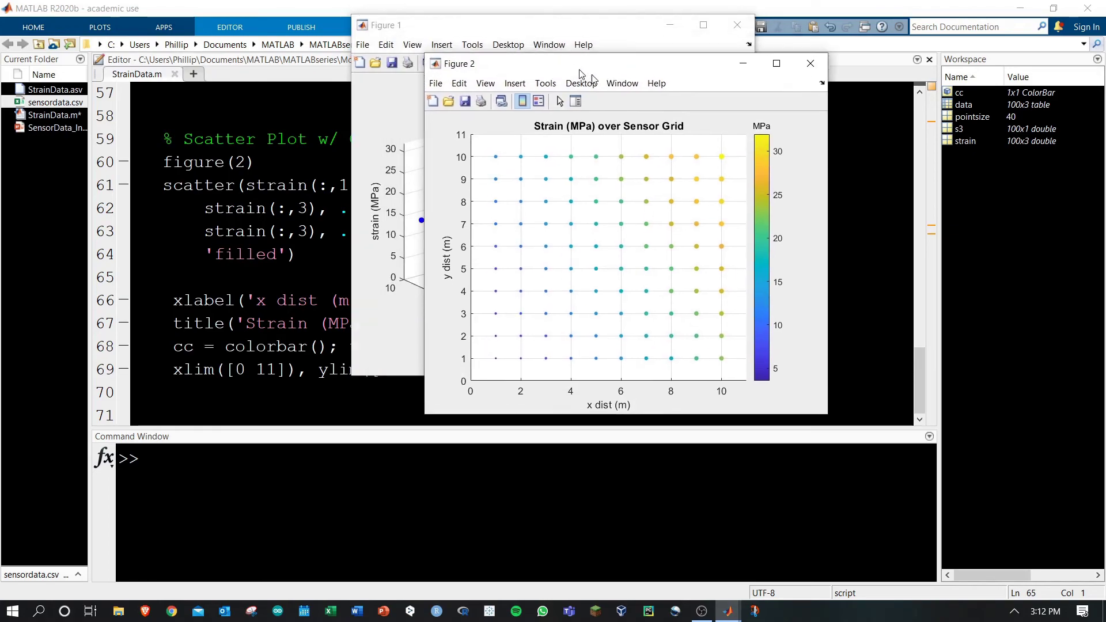
drag(505, 26, 666, 93)
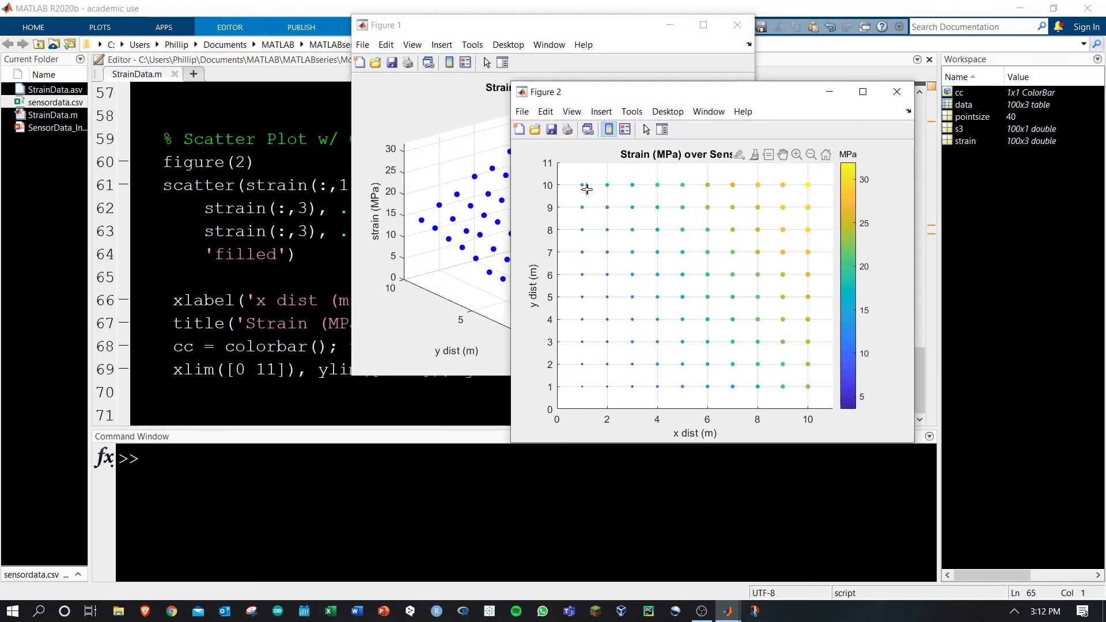
mouse_move(609, 259)
click(897, 92)
click(738, 24)
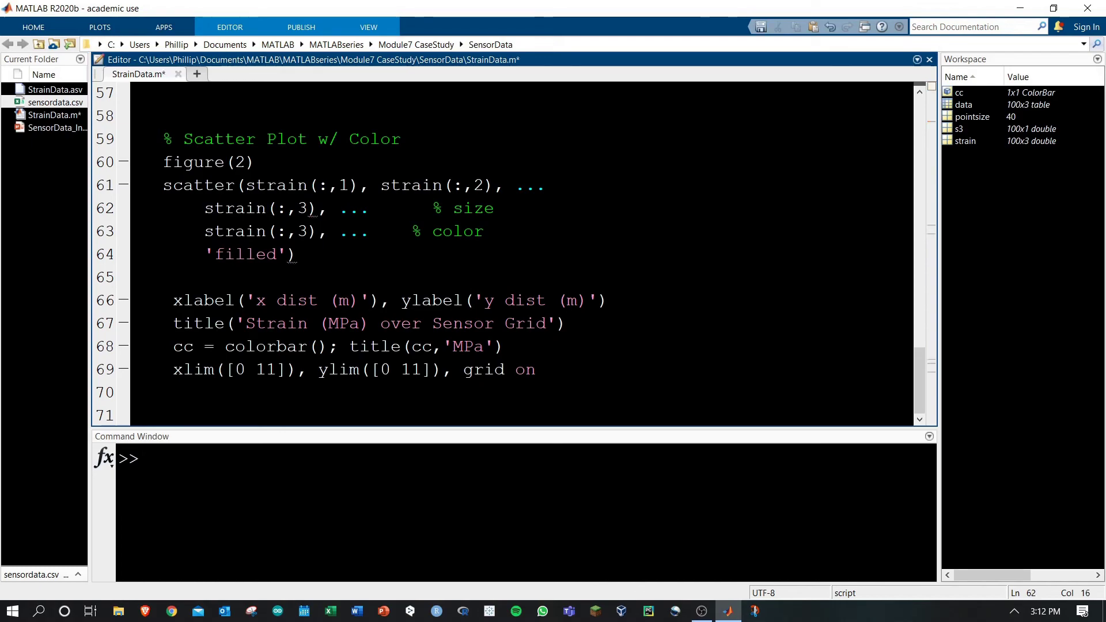
- Change marker size to strain(:,3)*5, rerun the section, and place both figures side by side
click(318, 209)
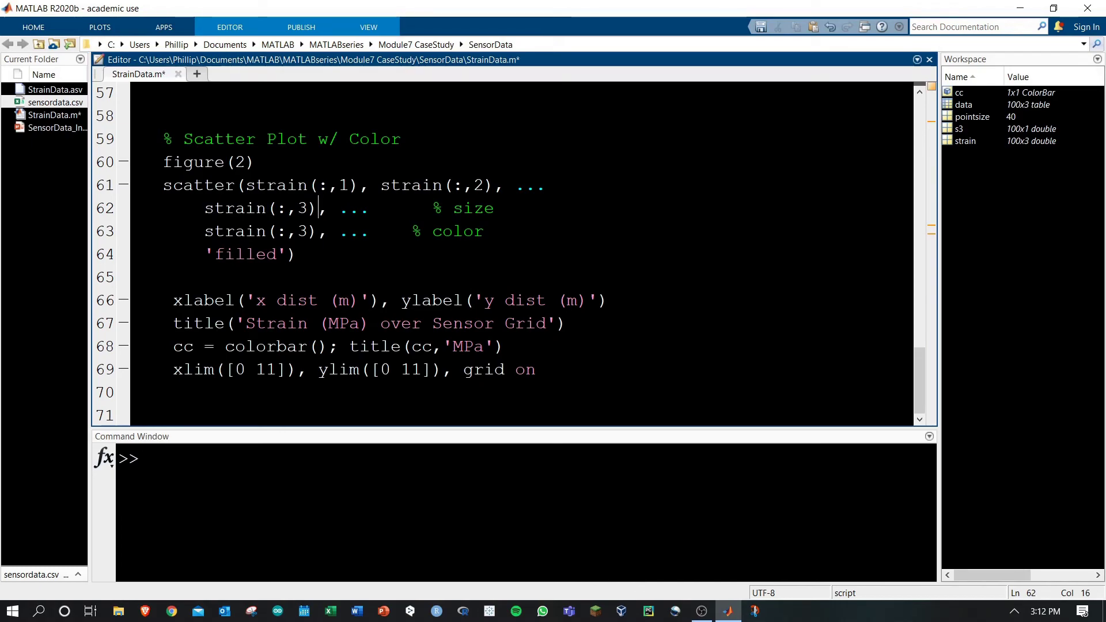
text(*5)
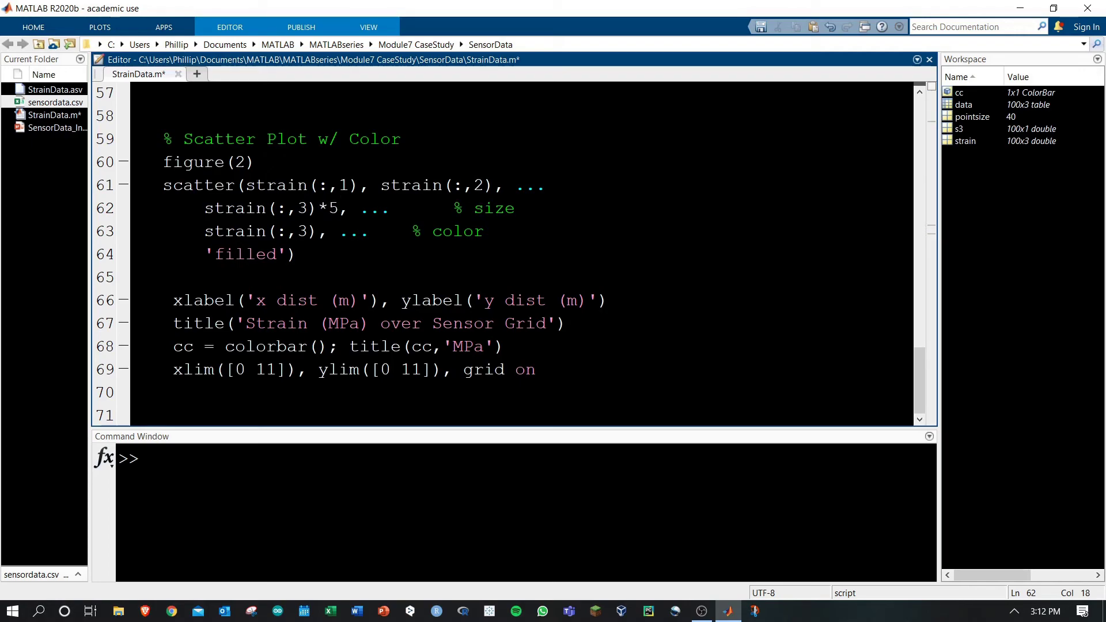
drag(205, 208, 339, 208)
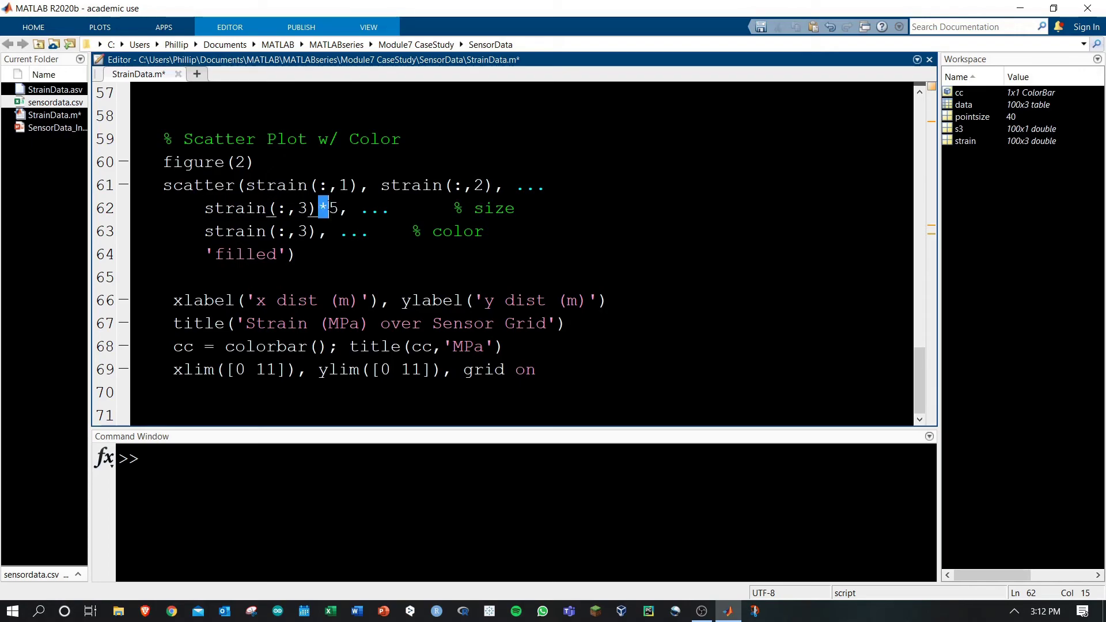
click(337, 210)
key(ctrl+Return)
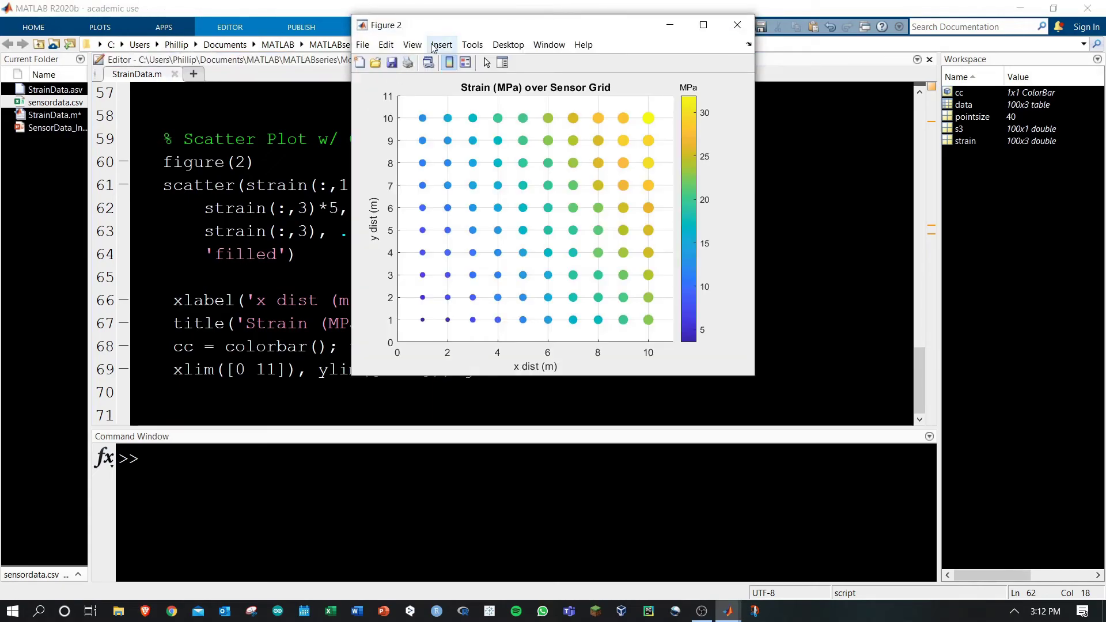
drag(526, 26, 709, 111)
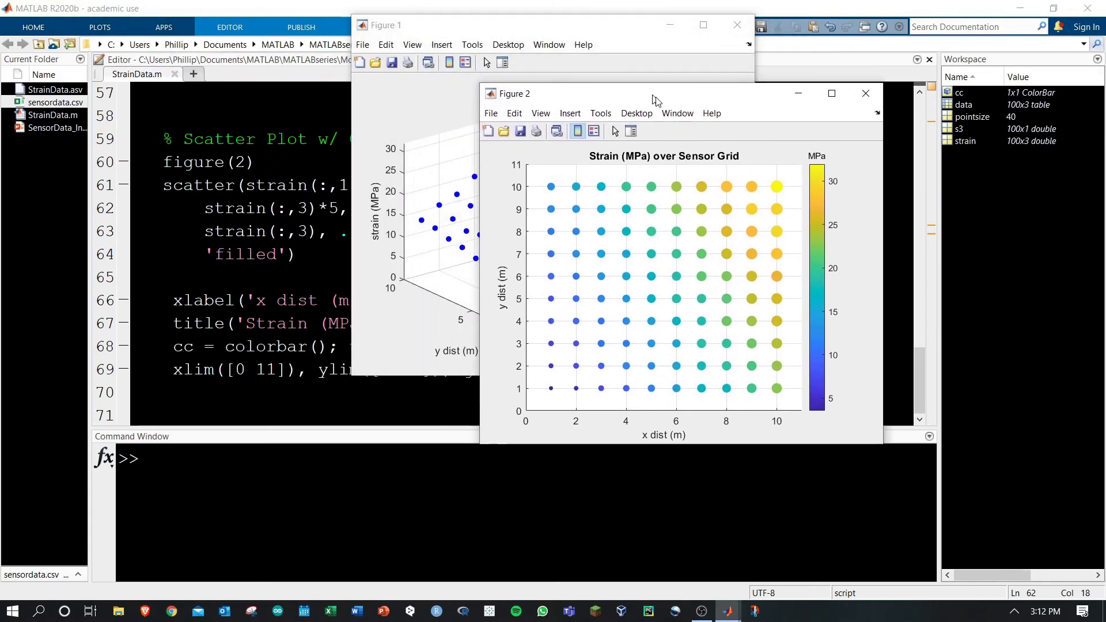
drag(433, 53, 335, 115)
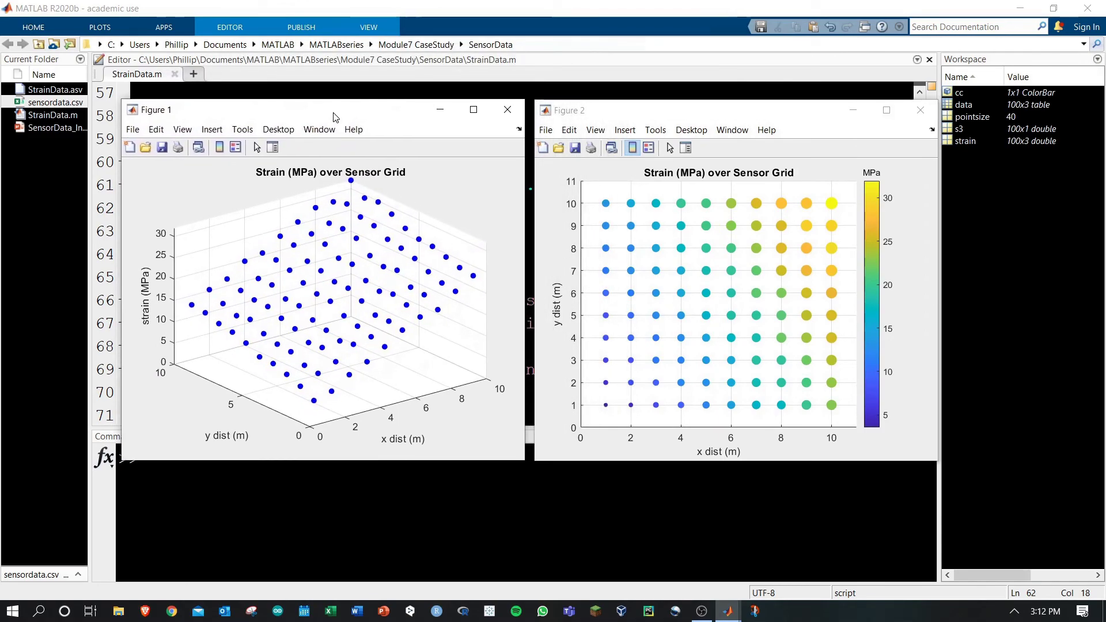